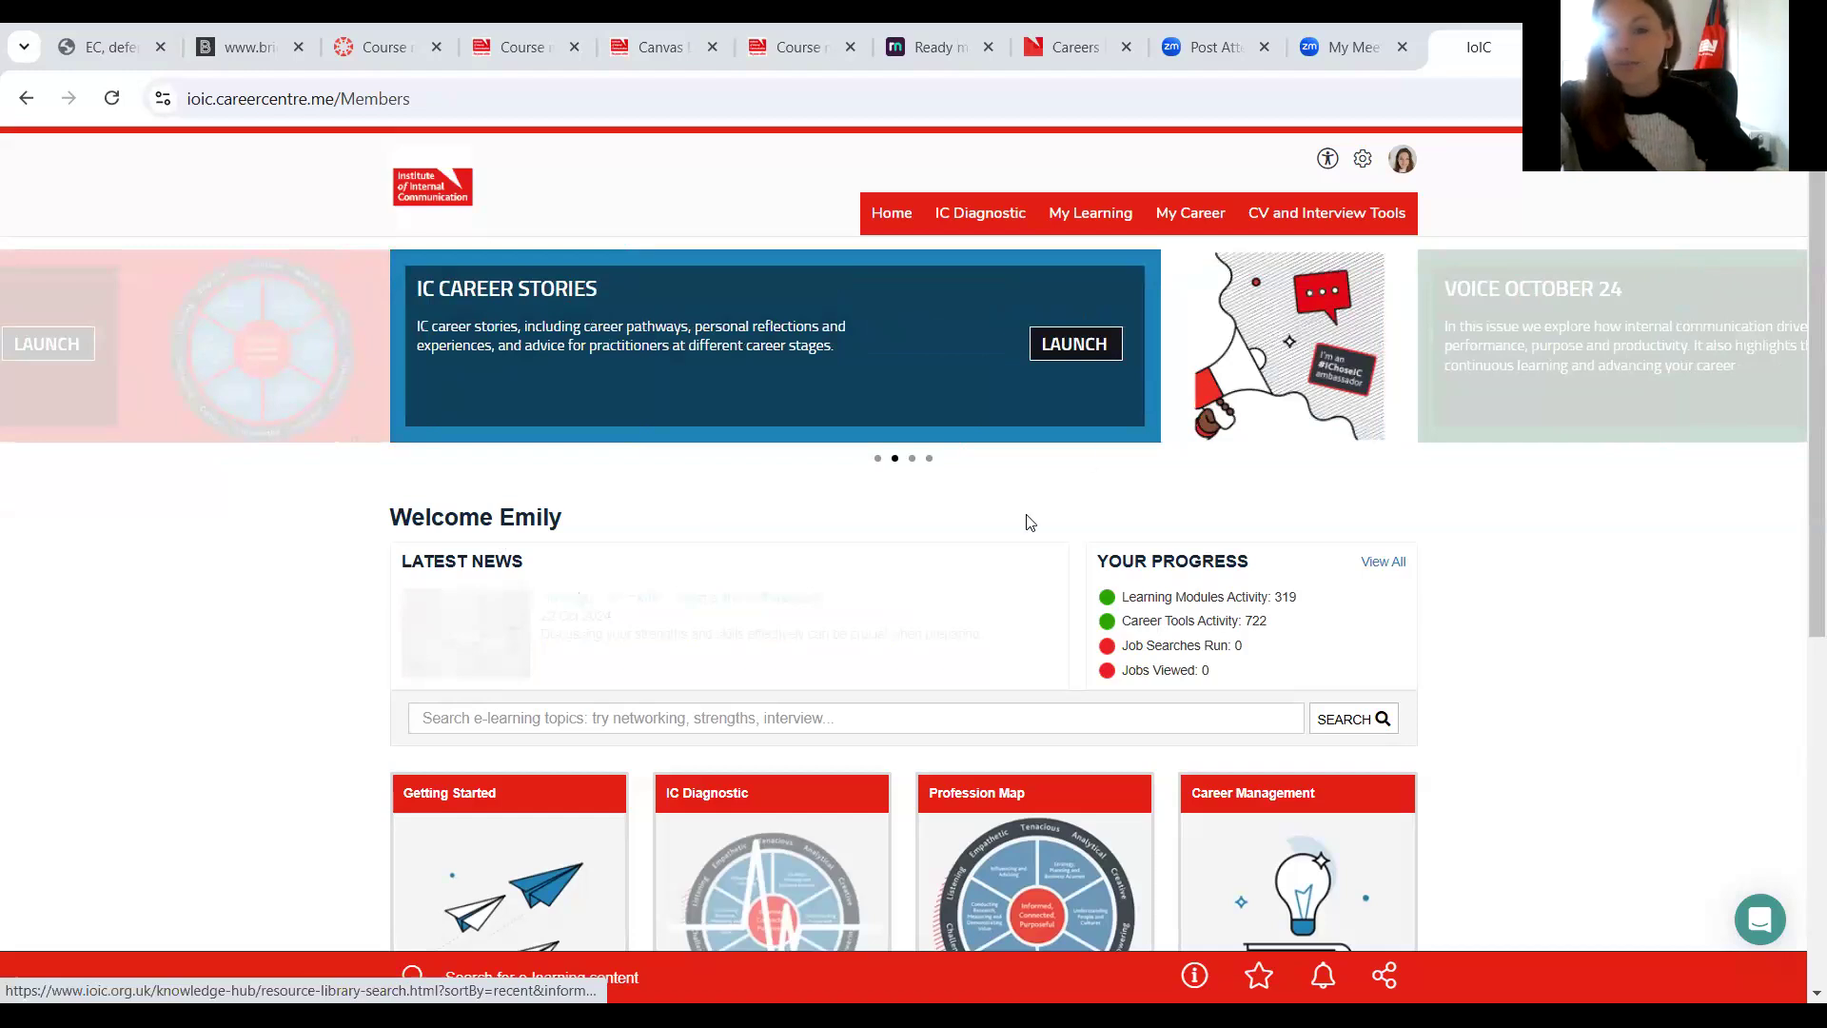
Reveal the IC Diagnostic submenu with its four options, including Reports and Learning Programmes.
{"action": "mouse_move", "coordinate": [990, 217]}
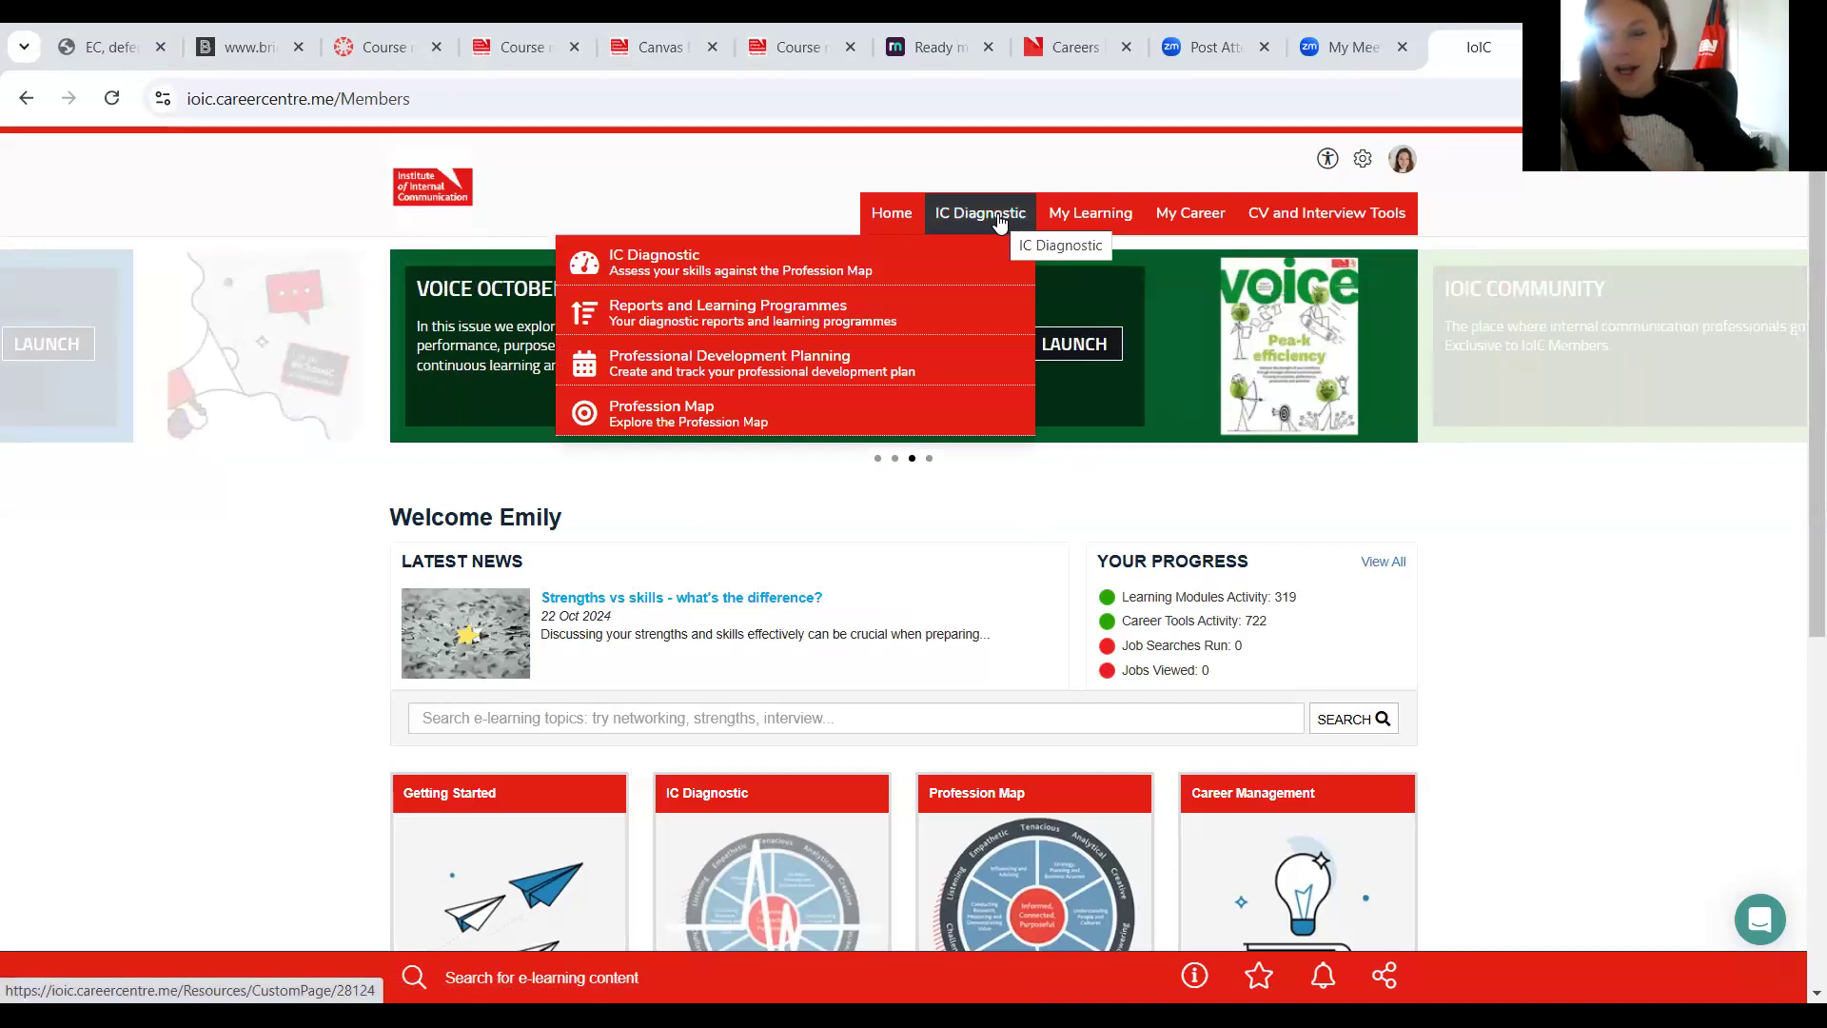
Open the IC Diagnostic page and review the Delivering, Managing, Strategically Advising and Leading diagnostics.
{"action": "left_click", "coordinate": [998, 217]}
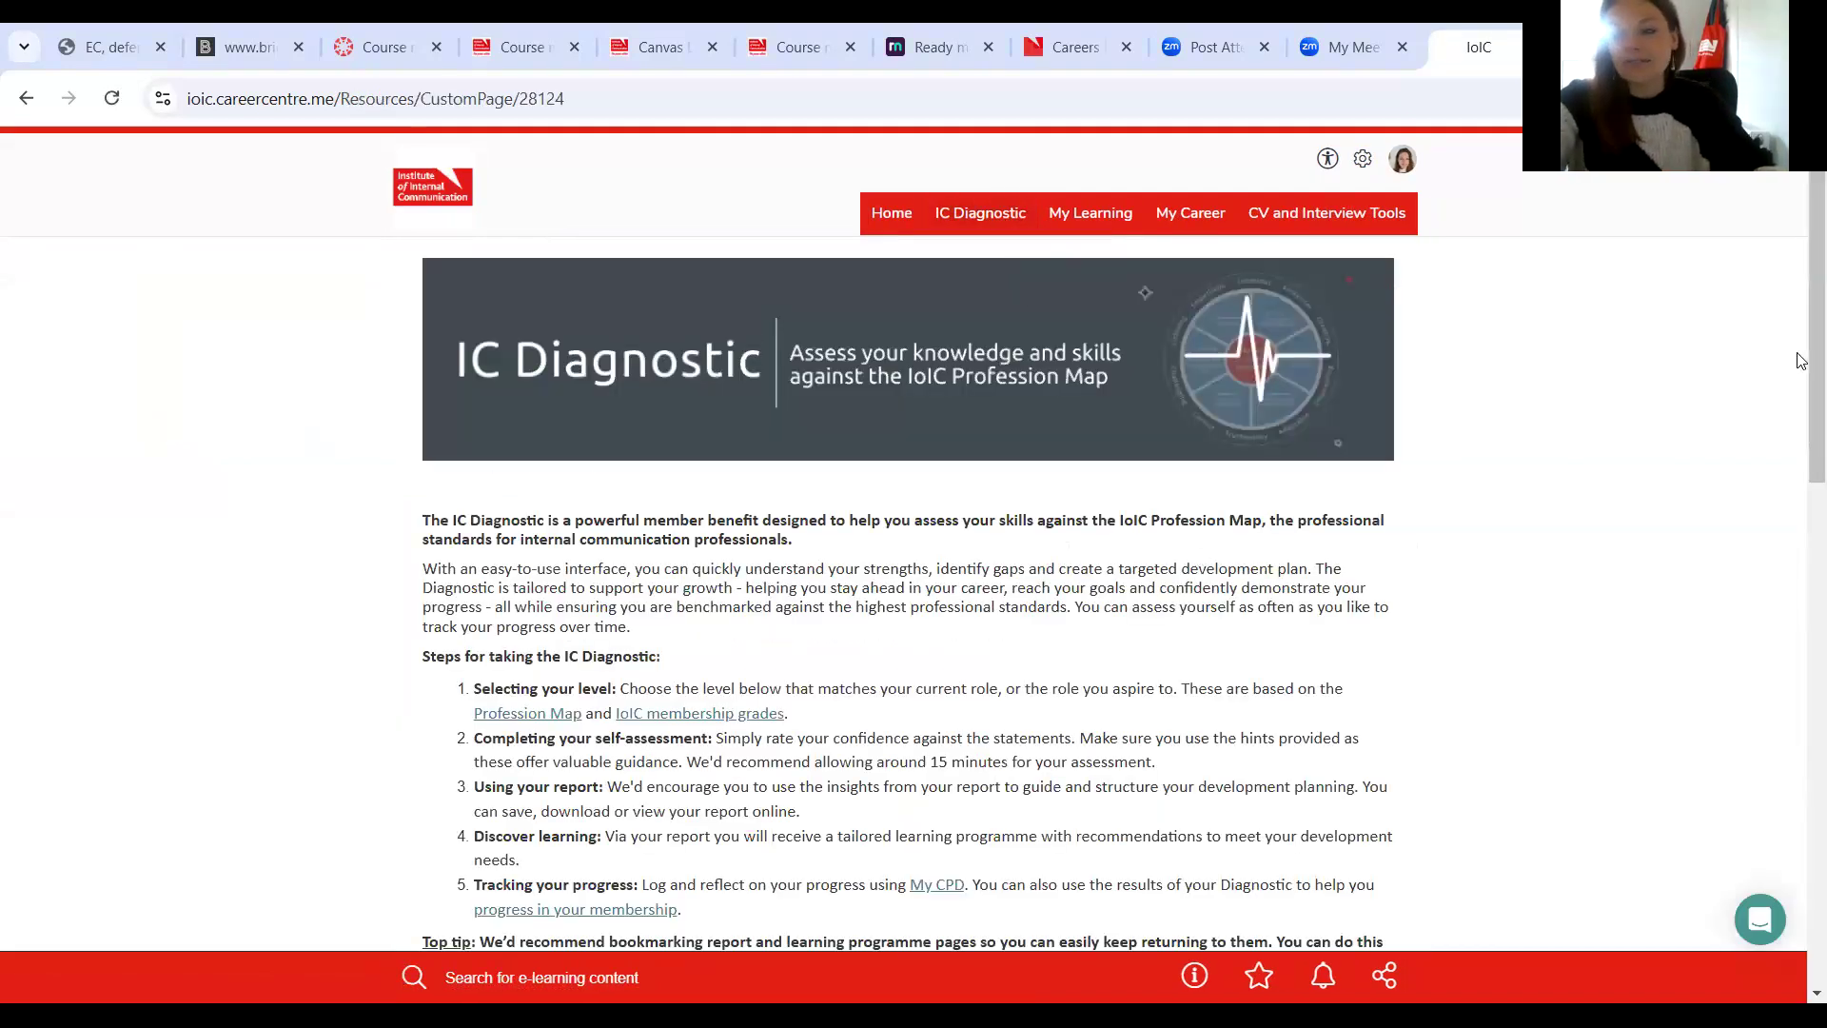
{"action": "scroll", "coordinate": [1802, 464], "scroll_direction": "down", "scroll_amount": 3}
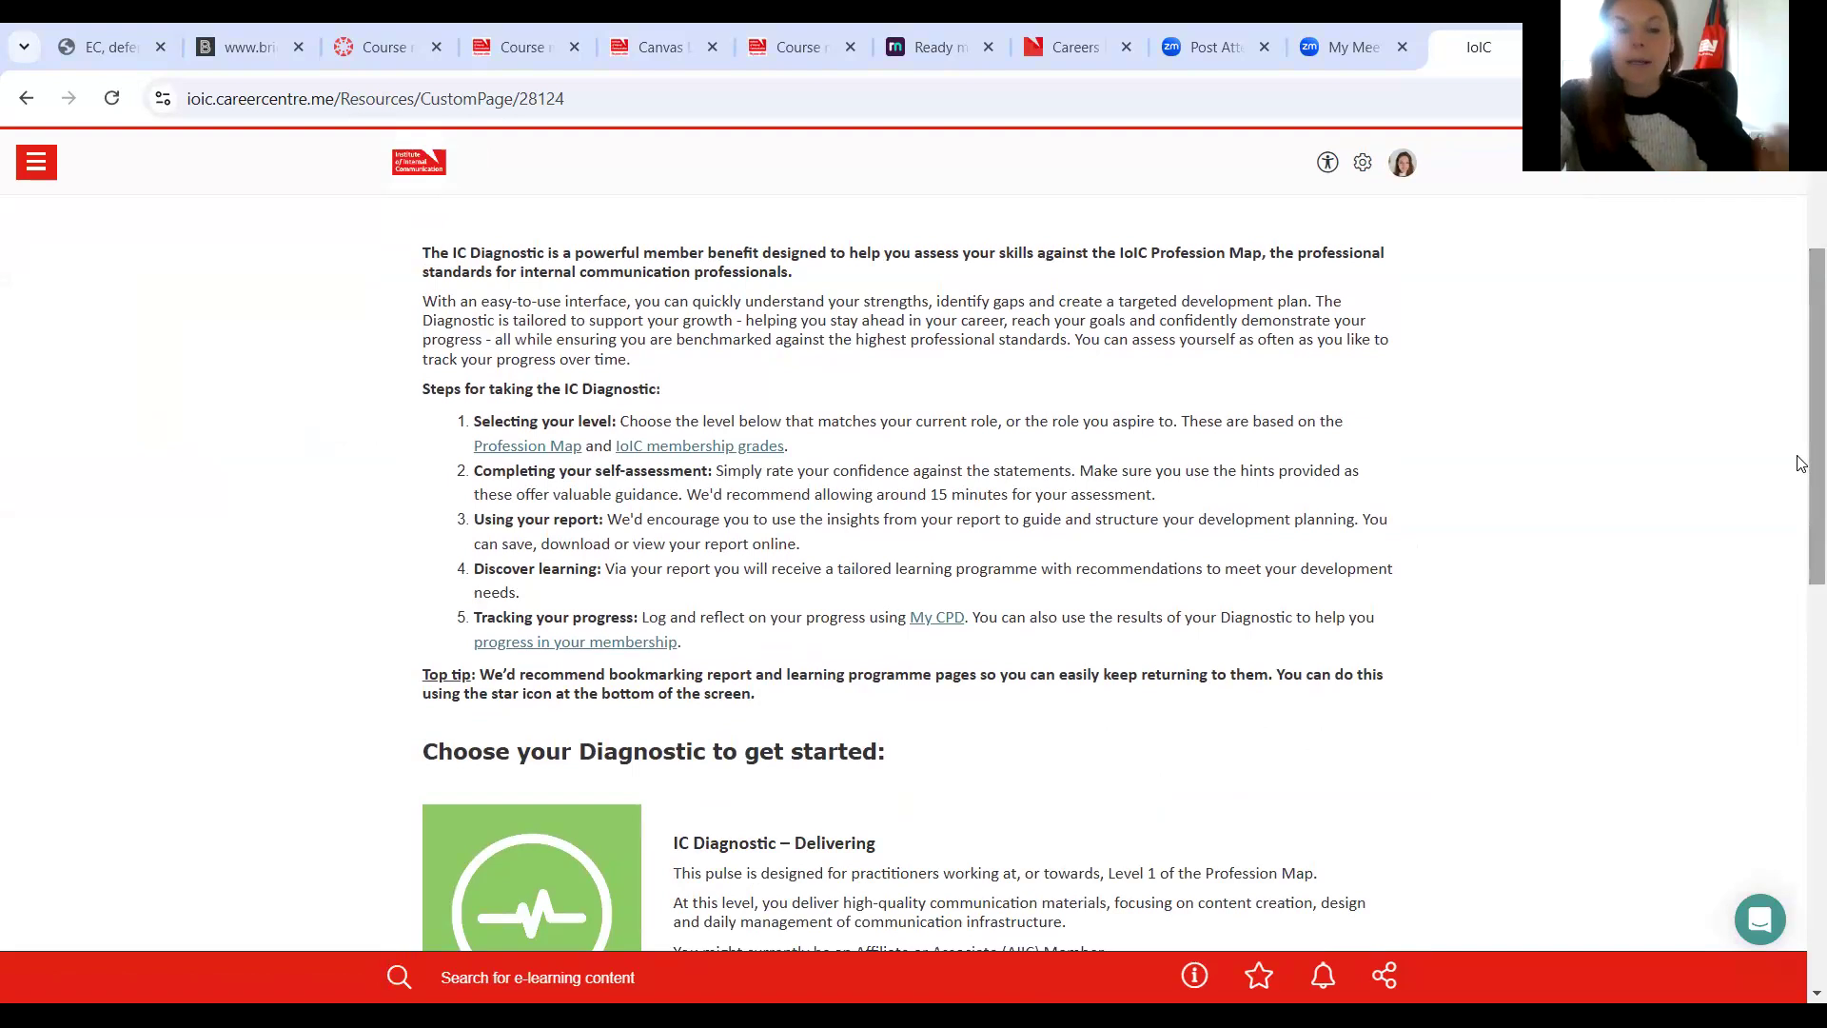
{"action": "scroll", "coordinate": [1801, 463], "scroll_direction": "down", "scroll_amount": 2}
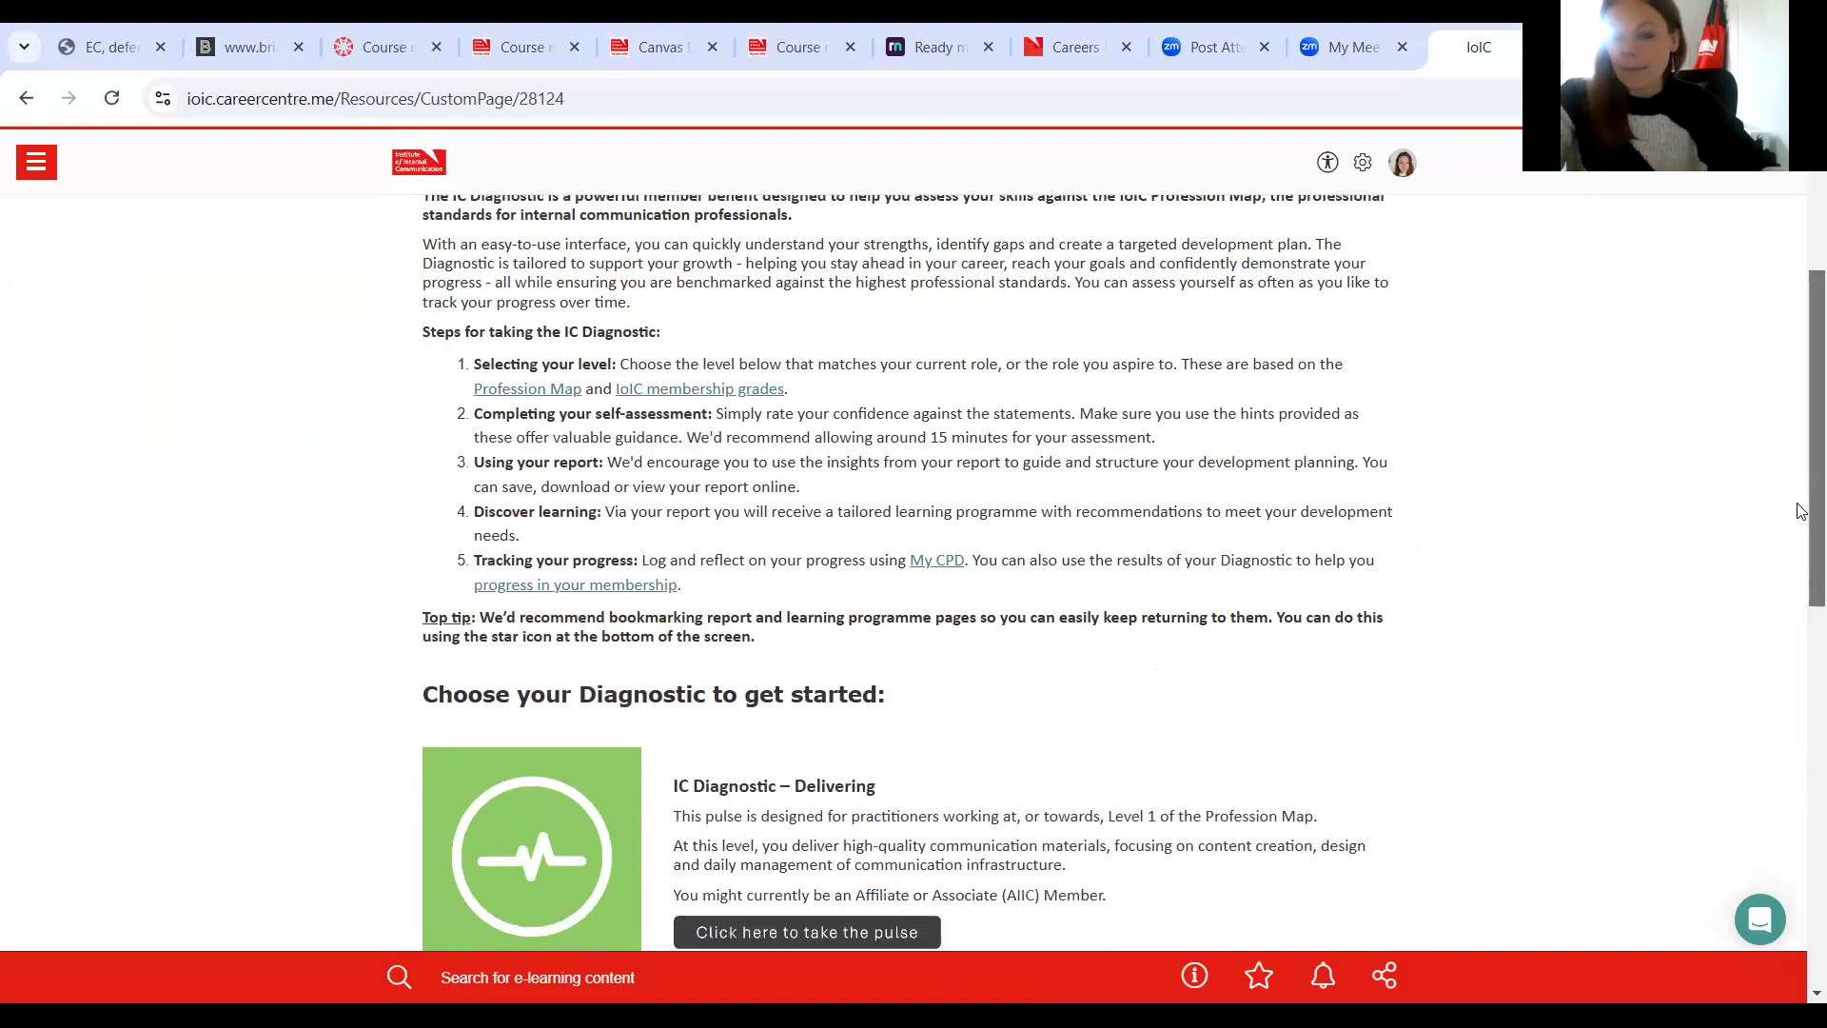
{"action": "left_click_drag", "start_coordinate": [1802, 534], "coordinate": [1801, 672]}
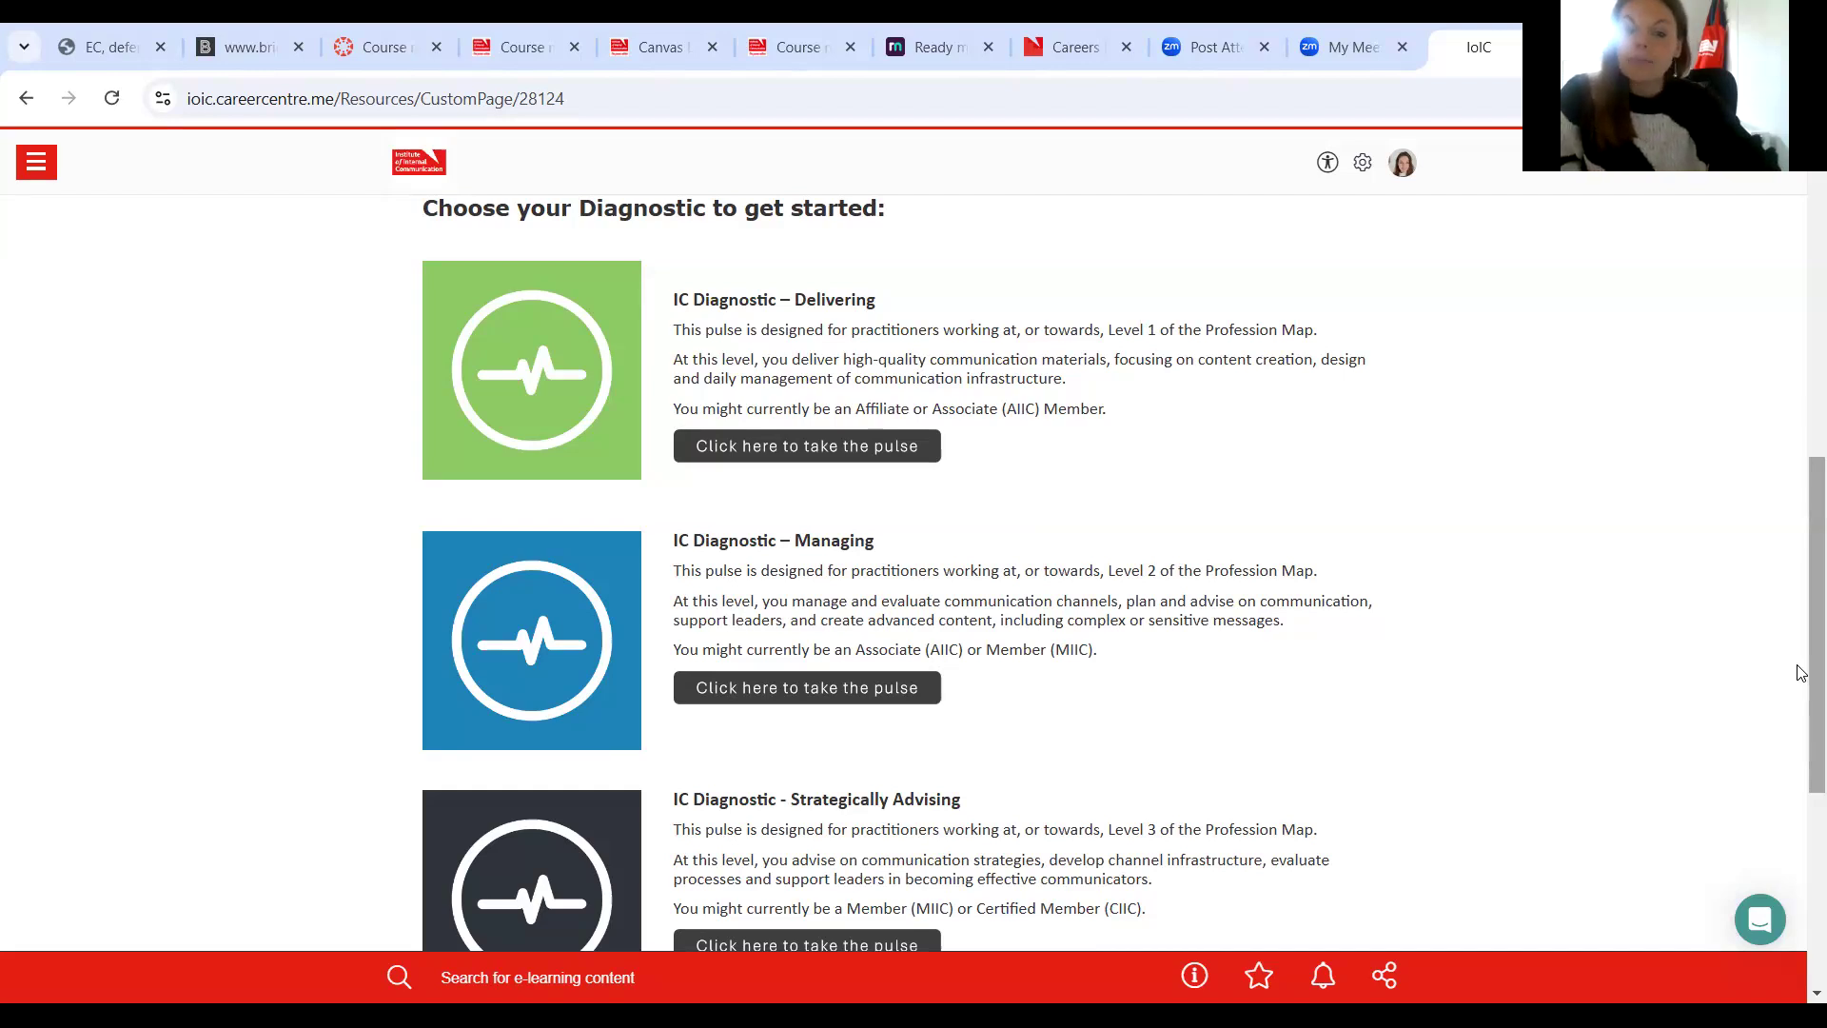
{"action": "left_click_drag", "start_coordinate": [1801, 673], "coordinate": [1802, 807]}
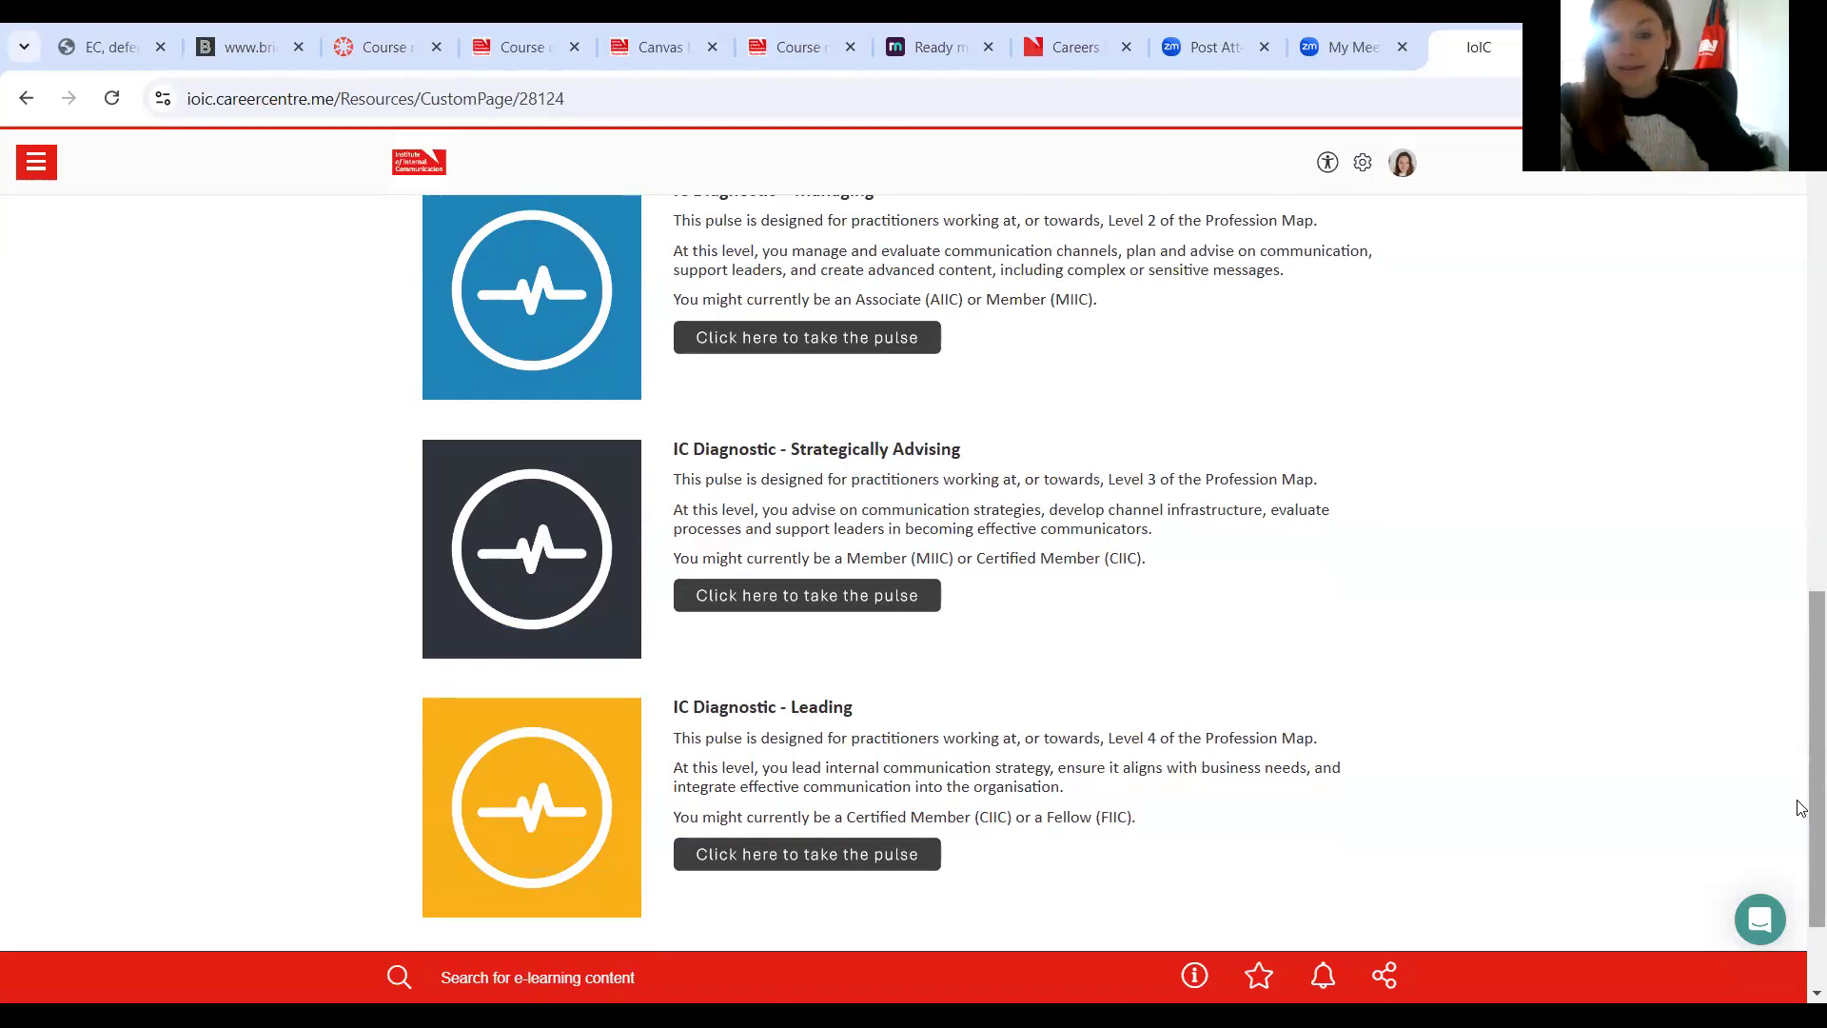
{"action": "scroll", "coordinate": [1799, 838], "scroll_direction": "down", "scroll_amount": 2}
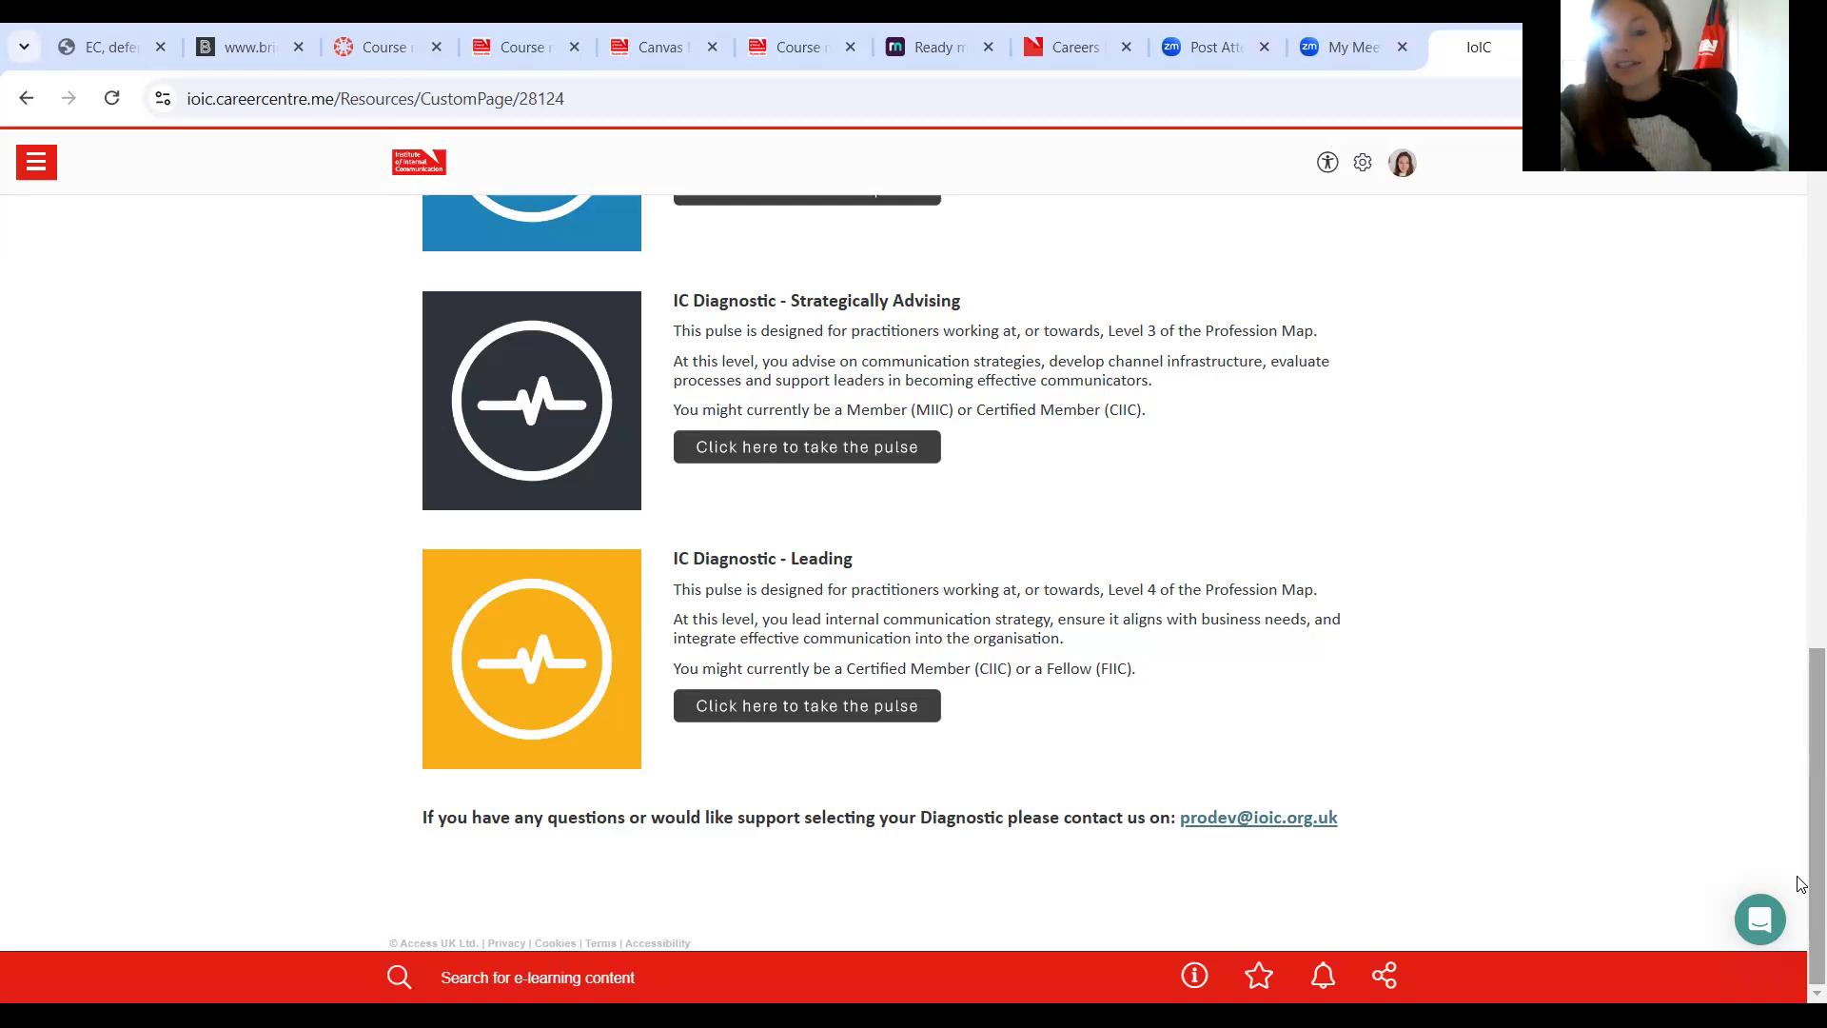
{"action": "left_click_drag", "start_coordinate": [1802, 884], "coordinate": [1802, 610]}
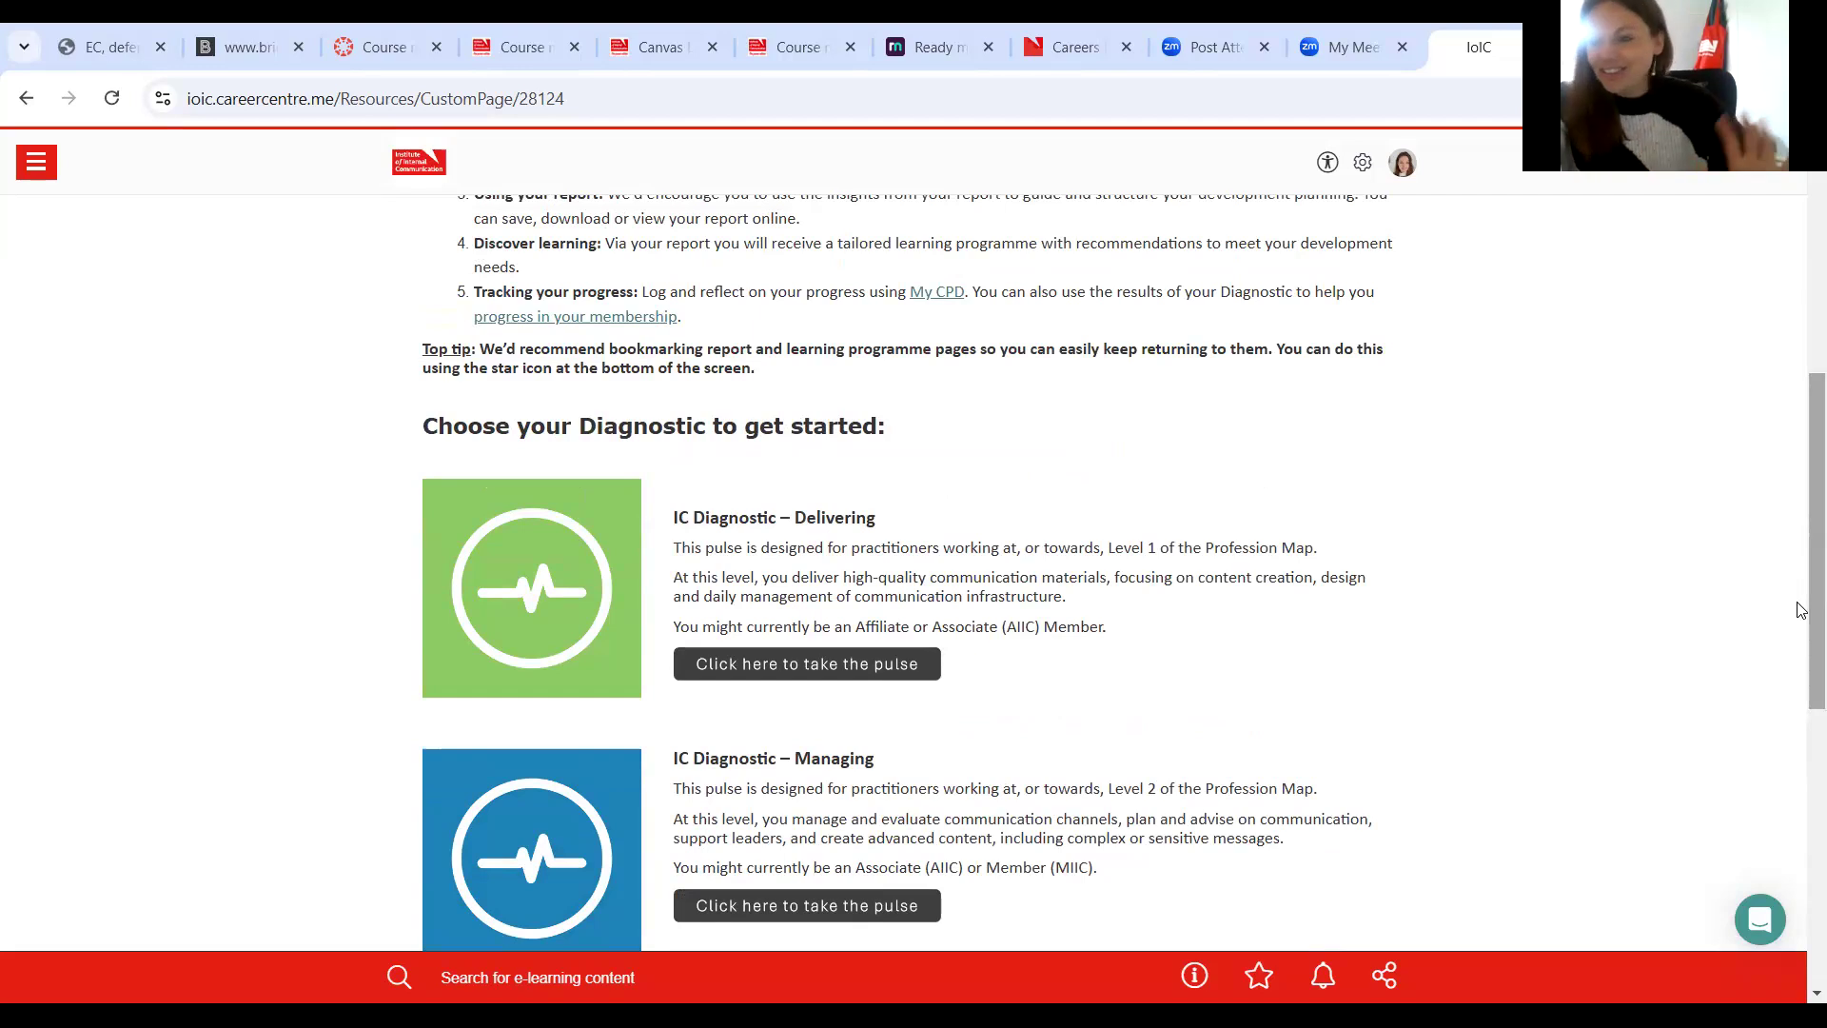
{"action": "left_click_drag", "start_coordinate": [1799, 605], "coordinate": [1799, 752]}
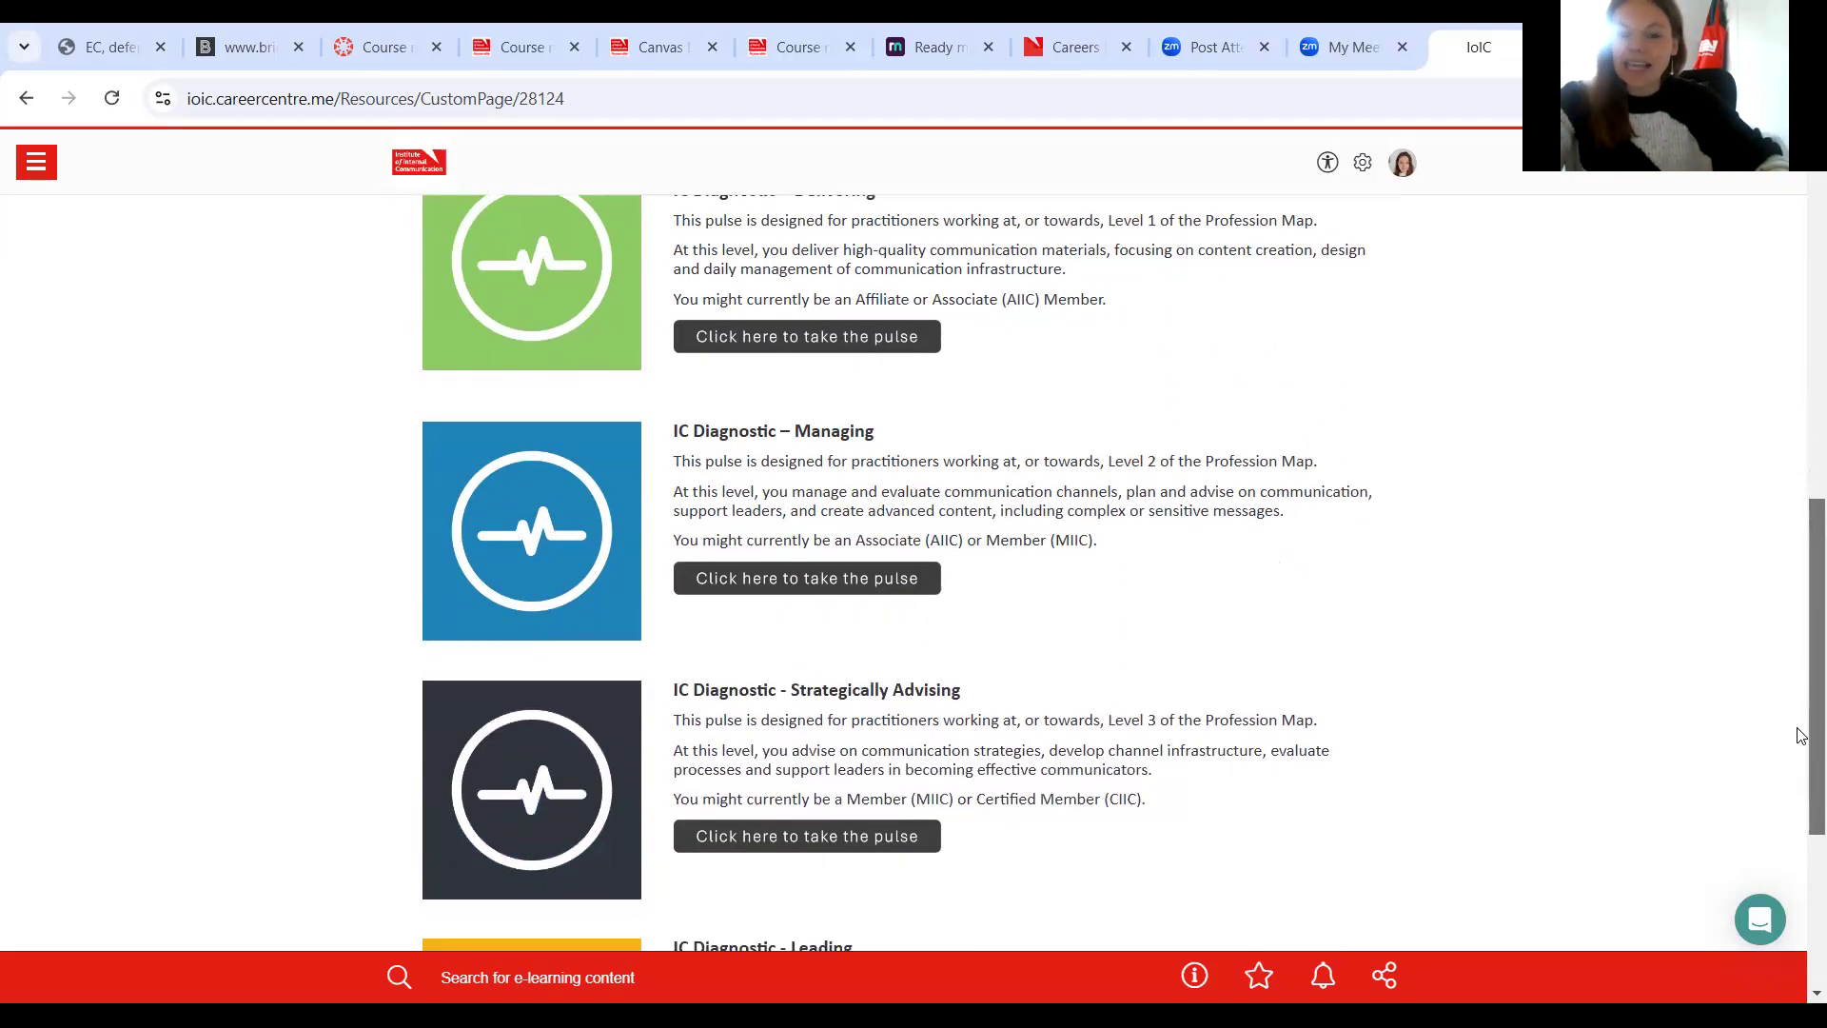
Start the Managing diagnostic pulse and show the first statement's guidance.
{"action": "left_click", "coordinate": [780, 575]}
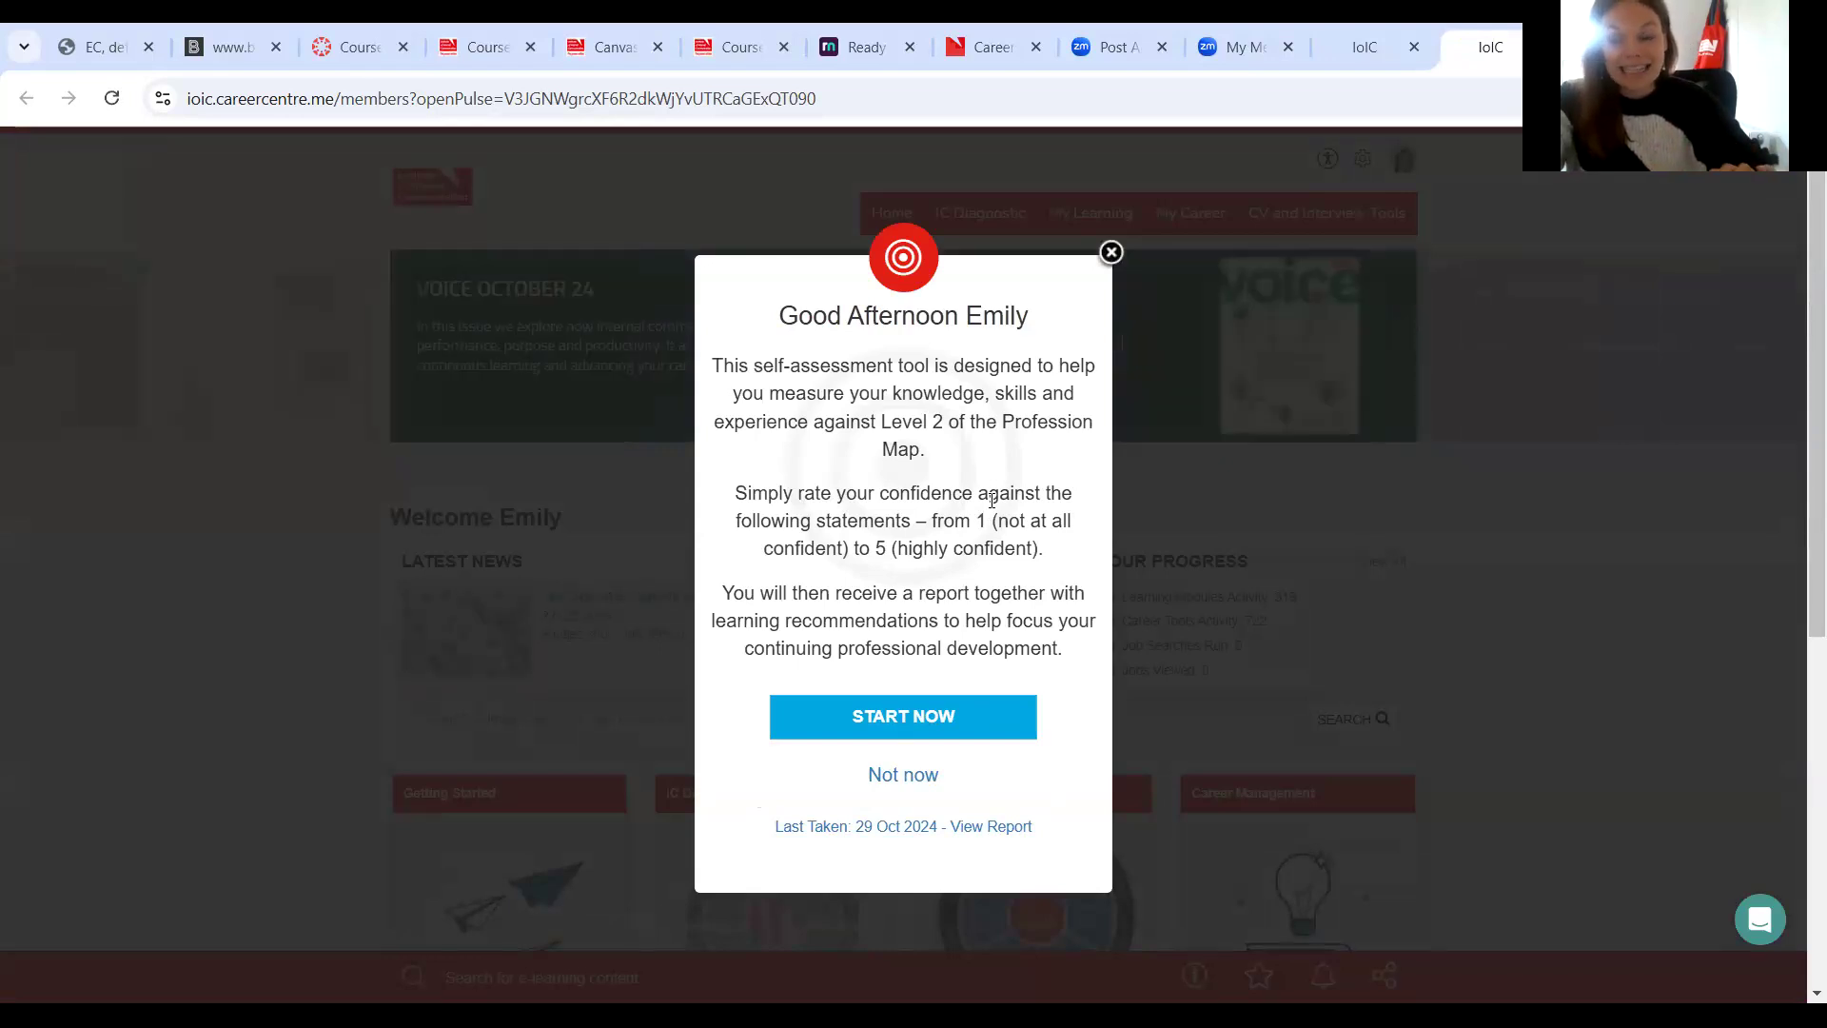
{"action": "left_click", "coordinate": [951, 722]}
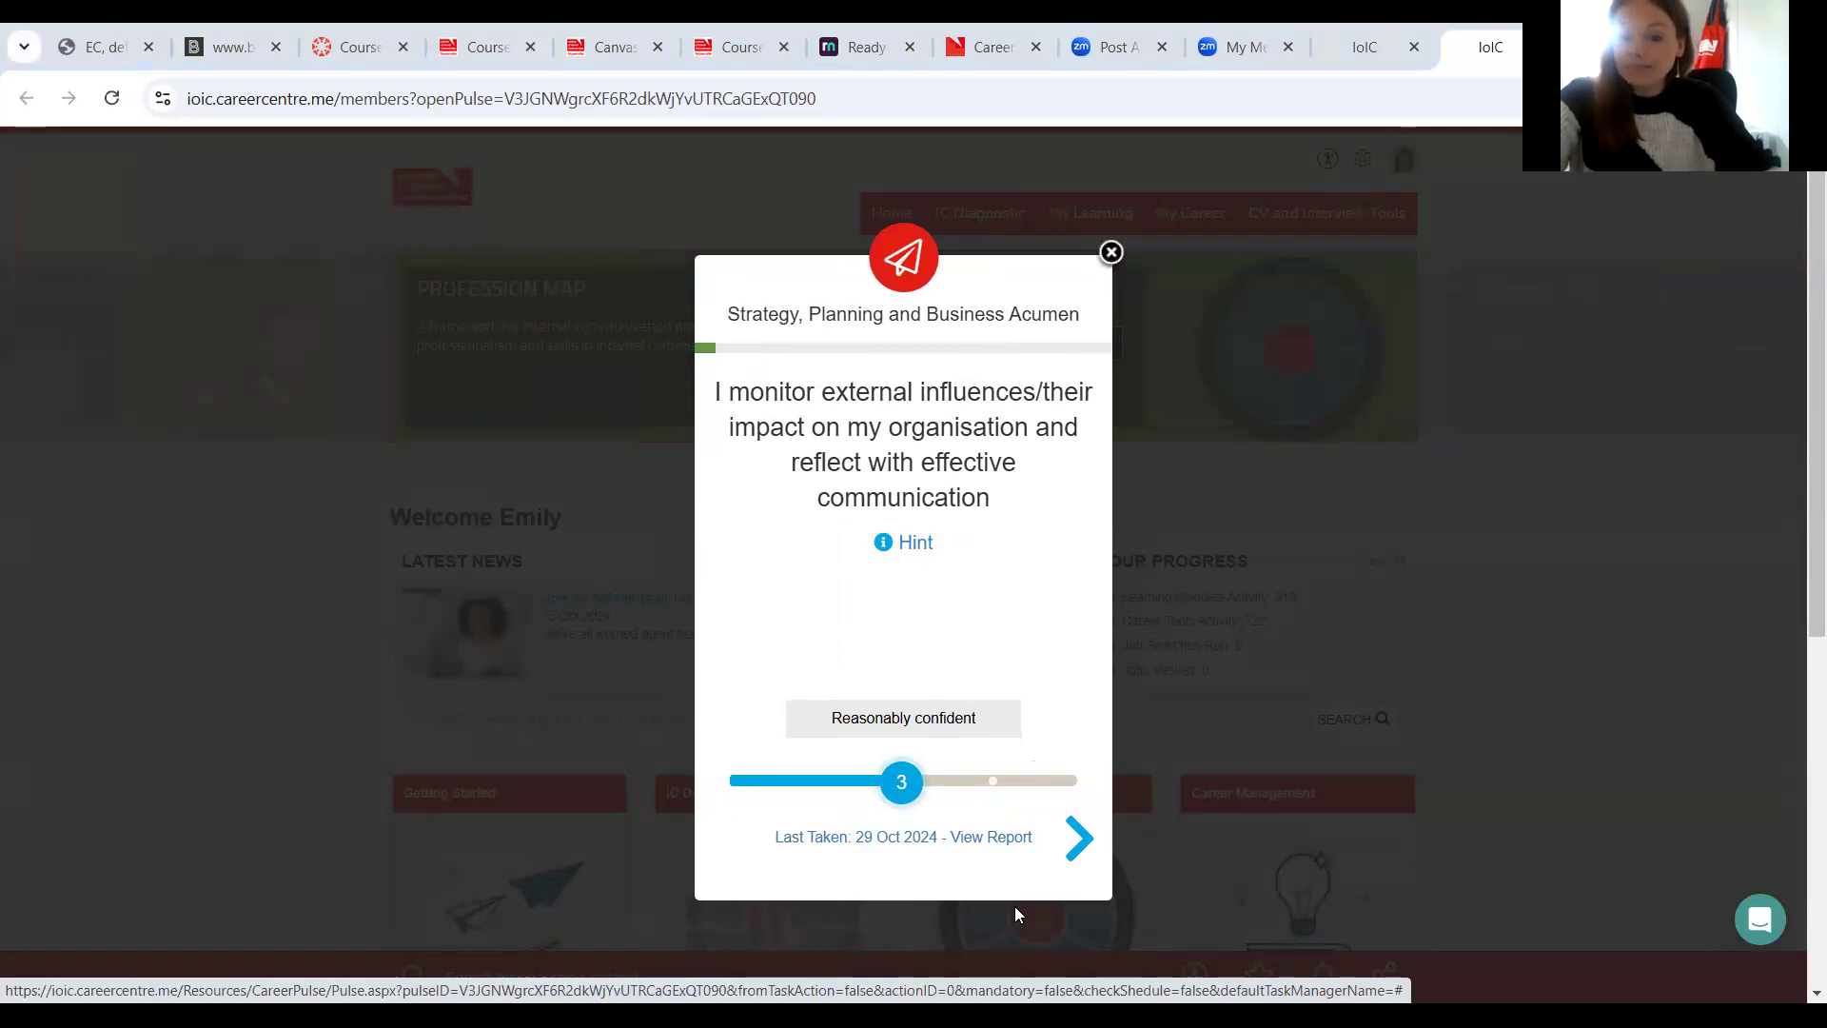
{"action": "left_click", "coordinate": [913, 550]}
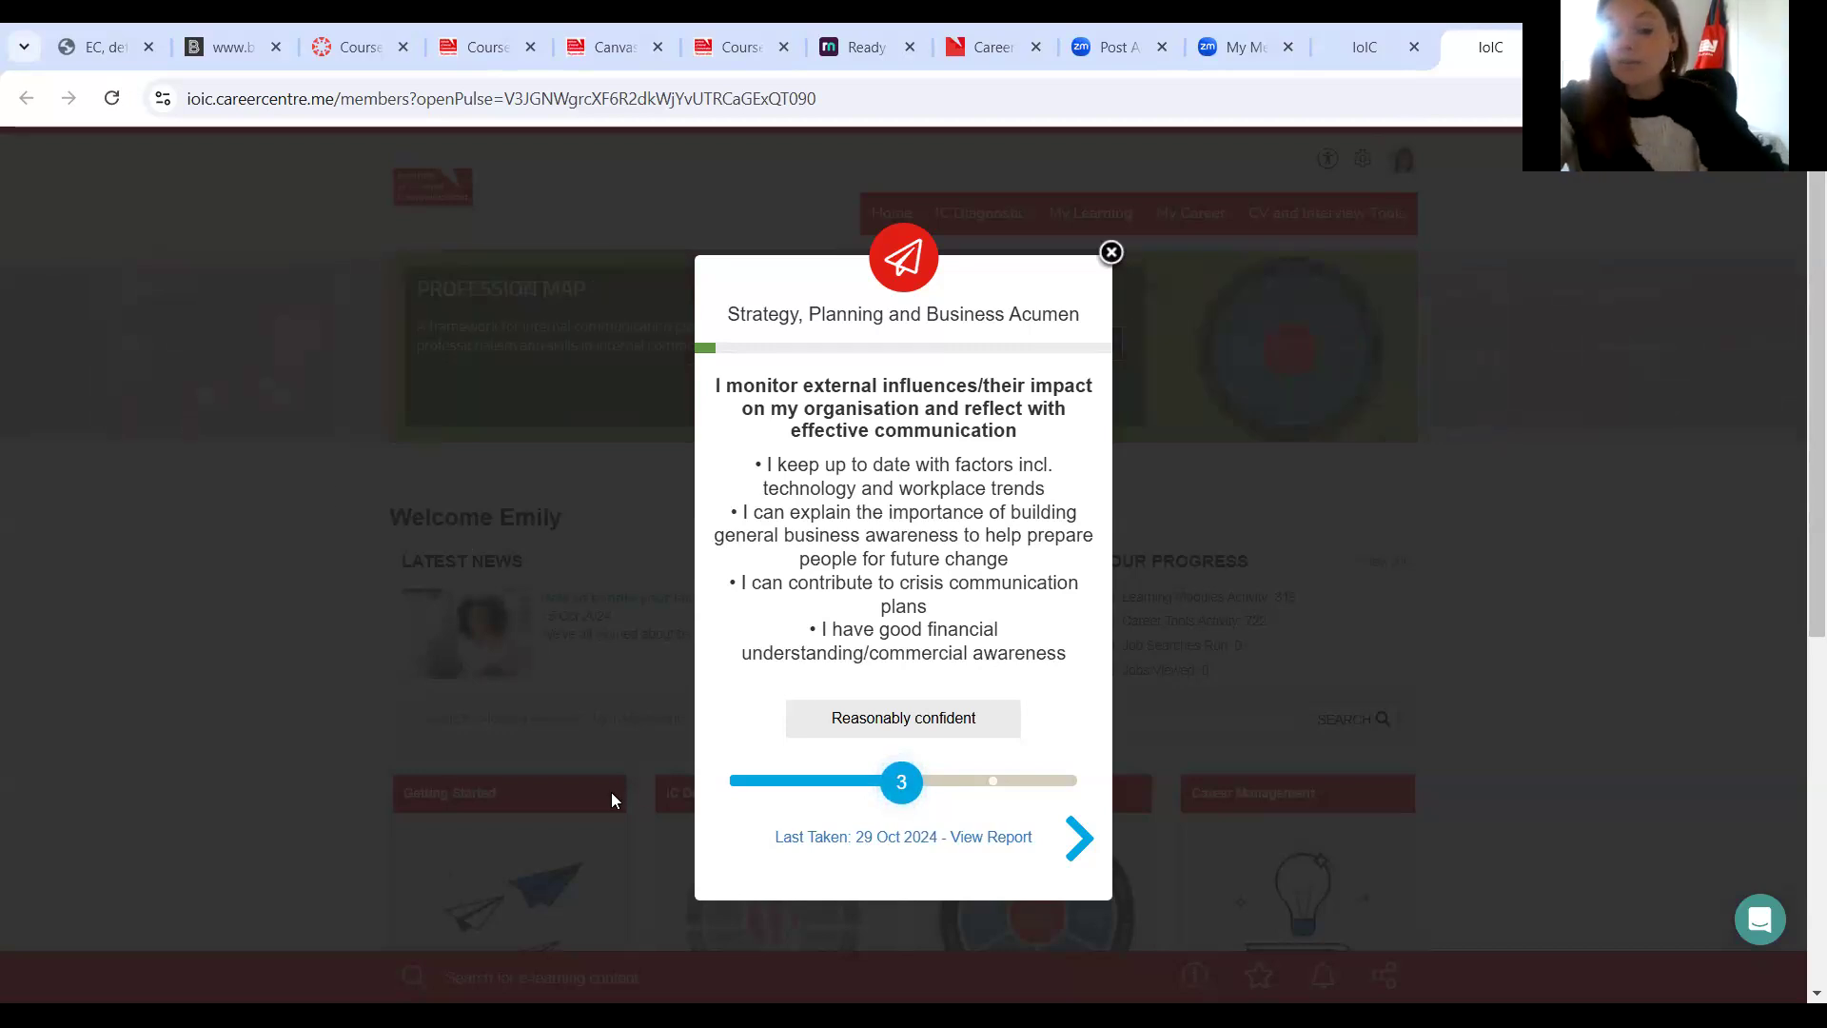
Rate the first statement 2 (Not confident) and advance to the next statement.
{"action": "left_click", "coordinate": [745, 782]}
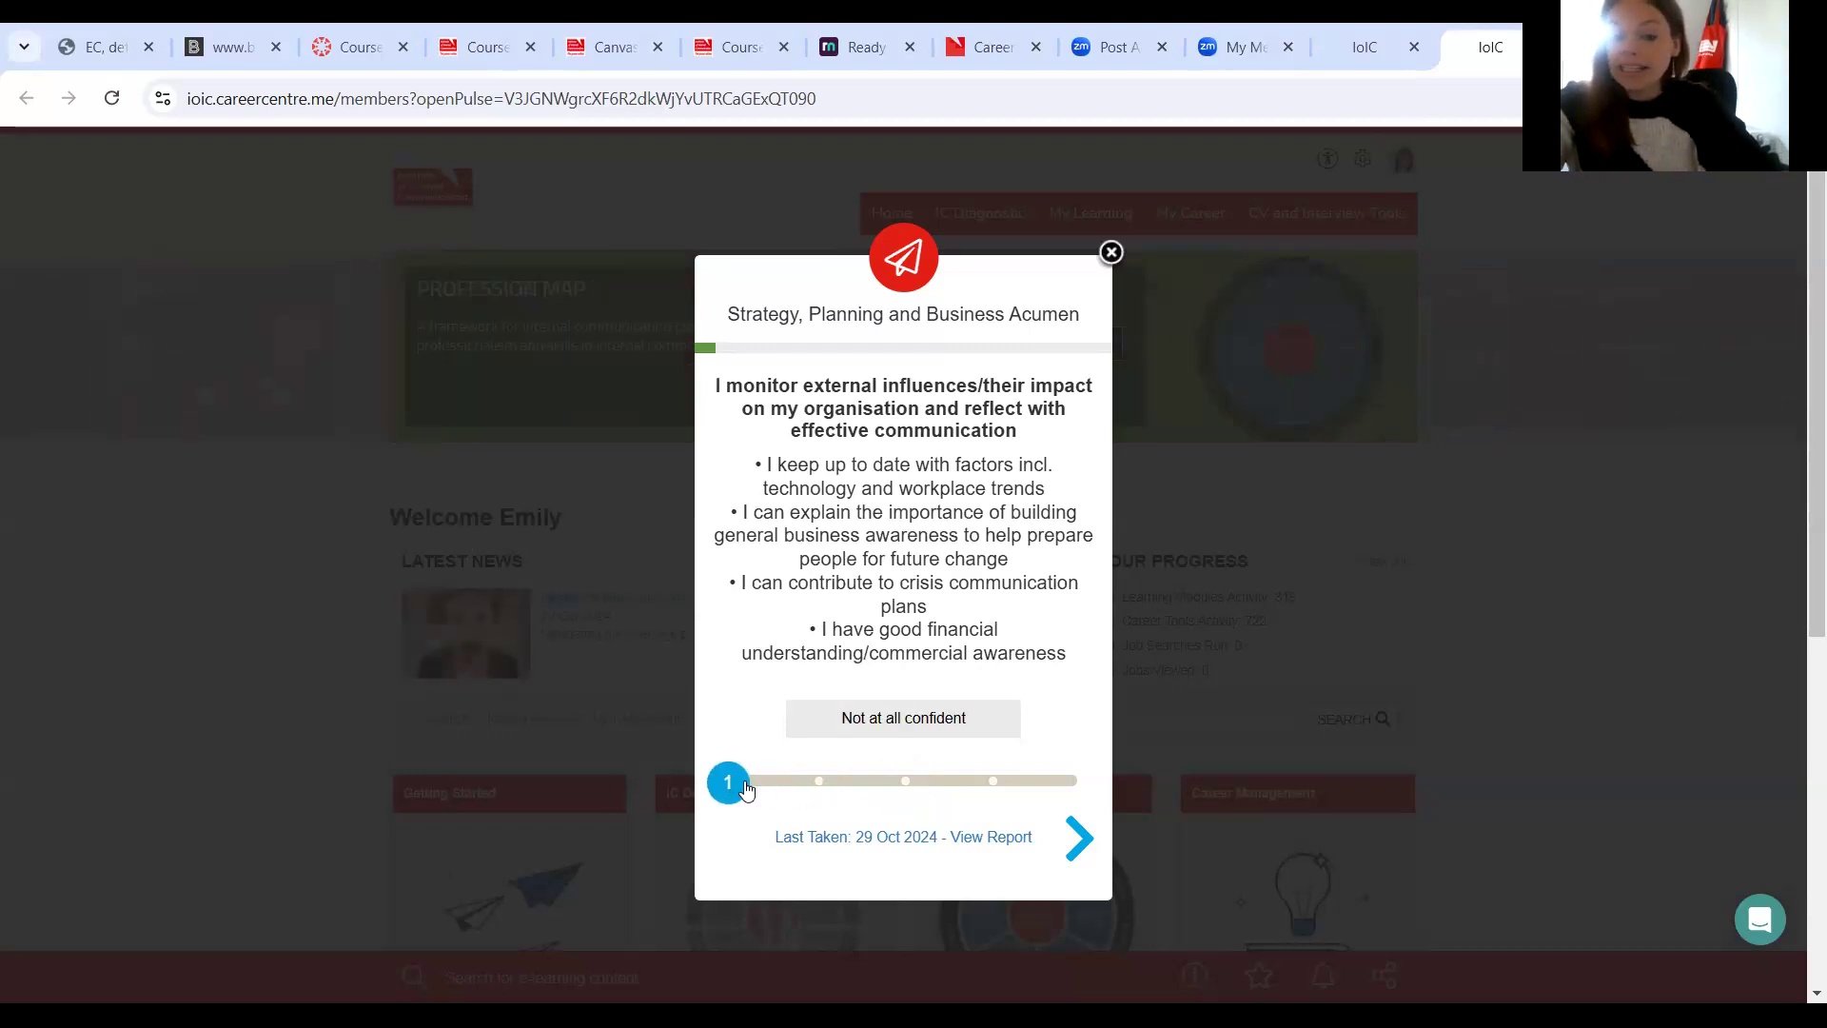
{"action": "left_click", "coordinate": [1070, 778]}
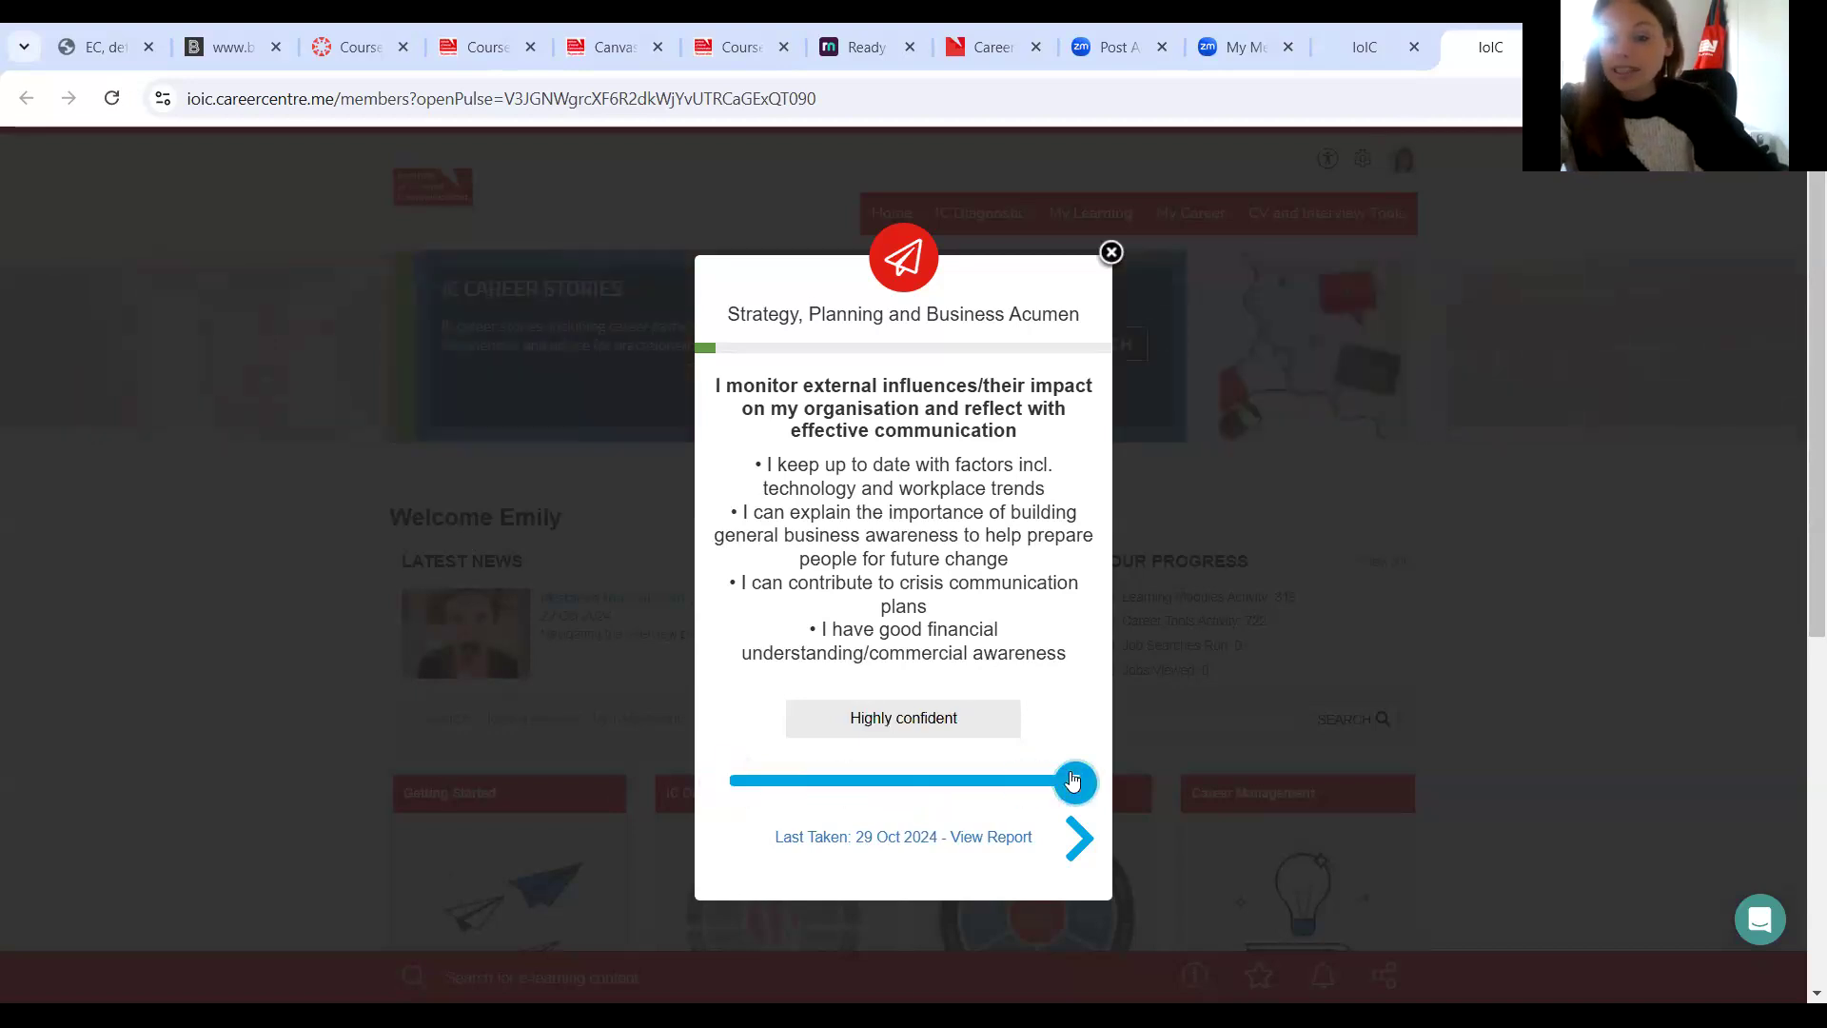
{"action": "left_click", "coordinate": [852, 782]}
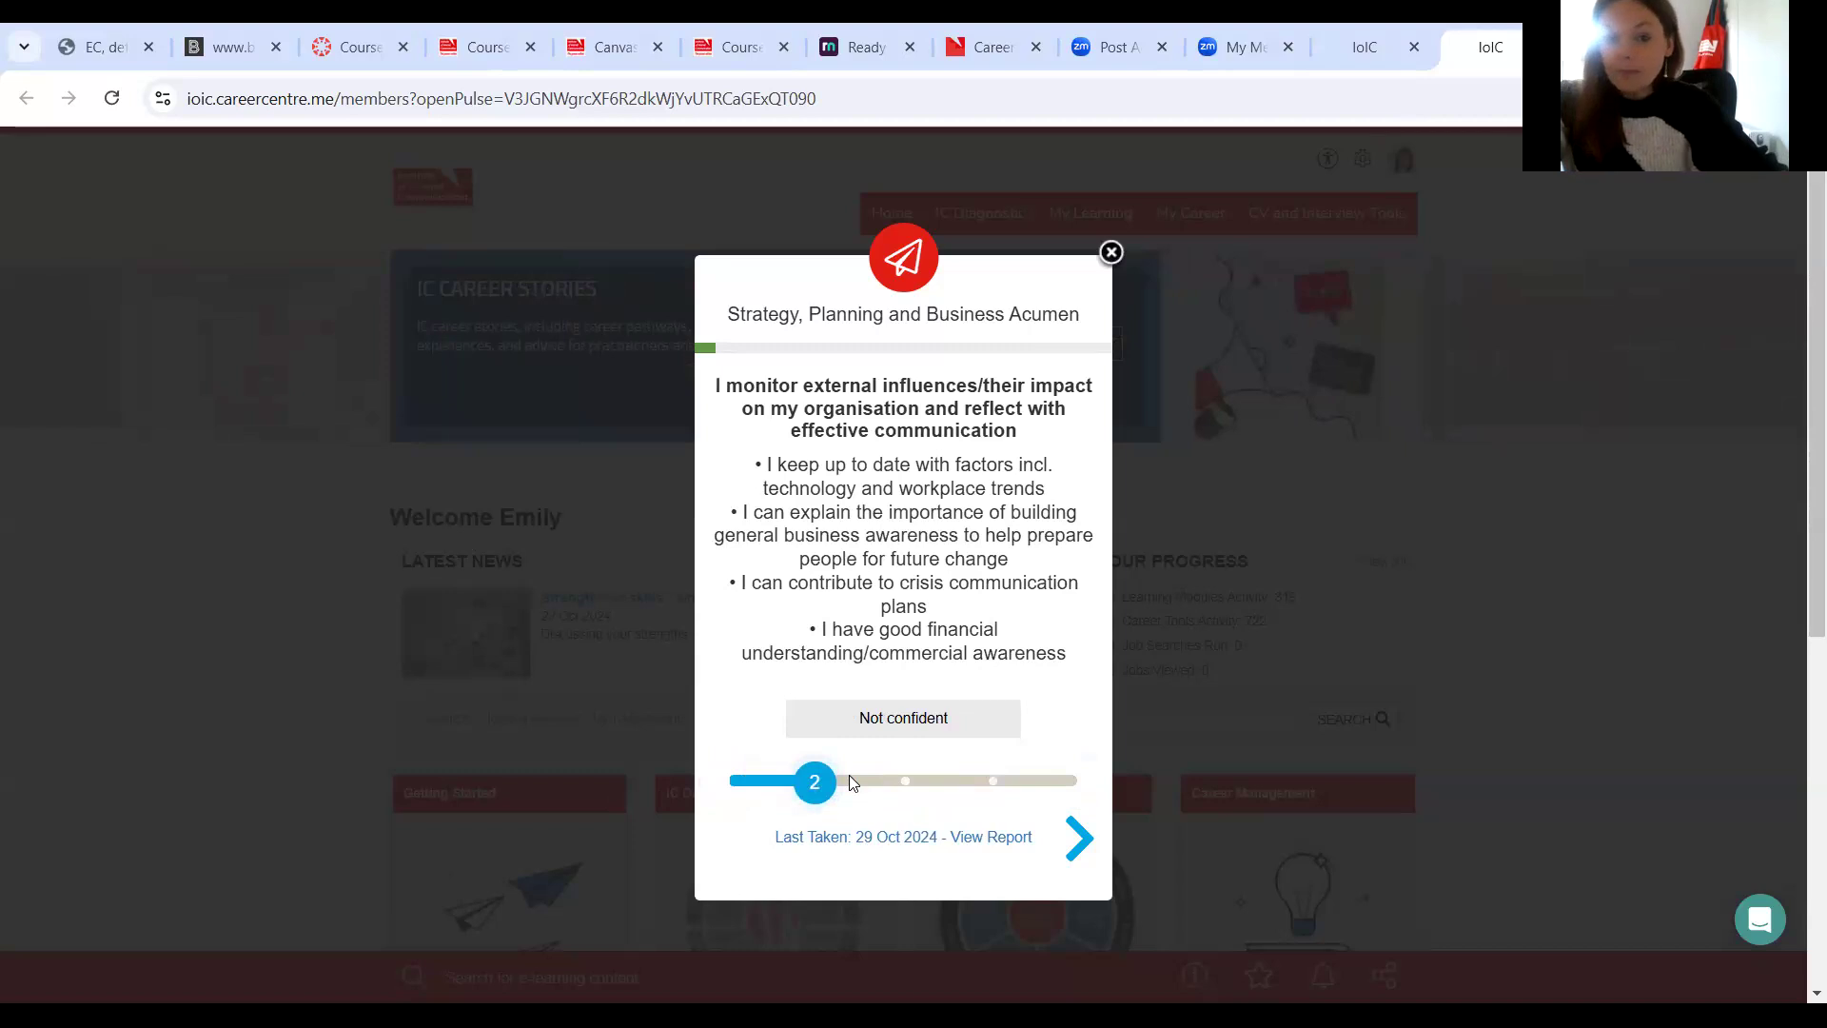
{"action": "left_click", "coordinate": [1081, 849]}
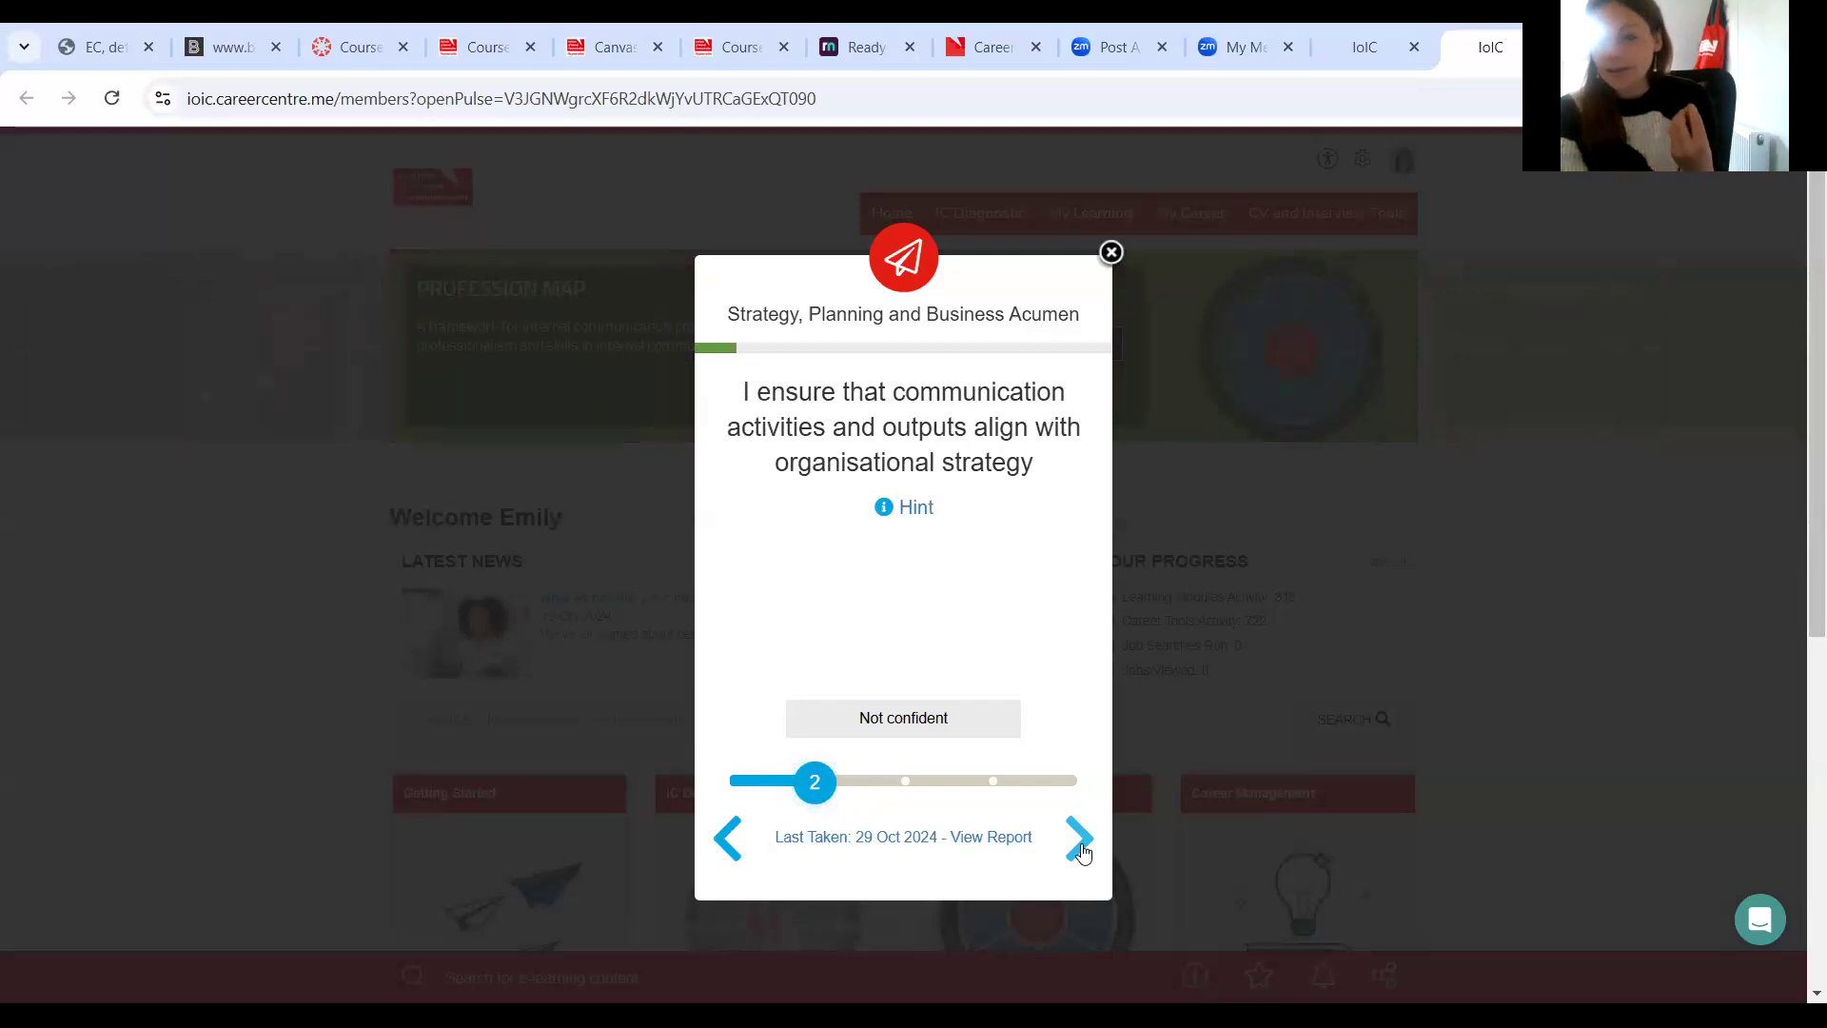
Show the second statement's hint, then open the last Managing report with its 68% score.
{"action": "left_click", "coordinate": [919, 511]}
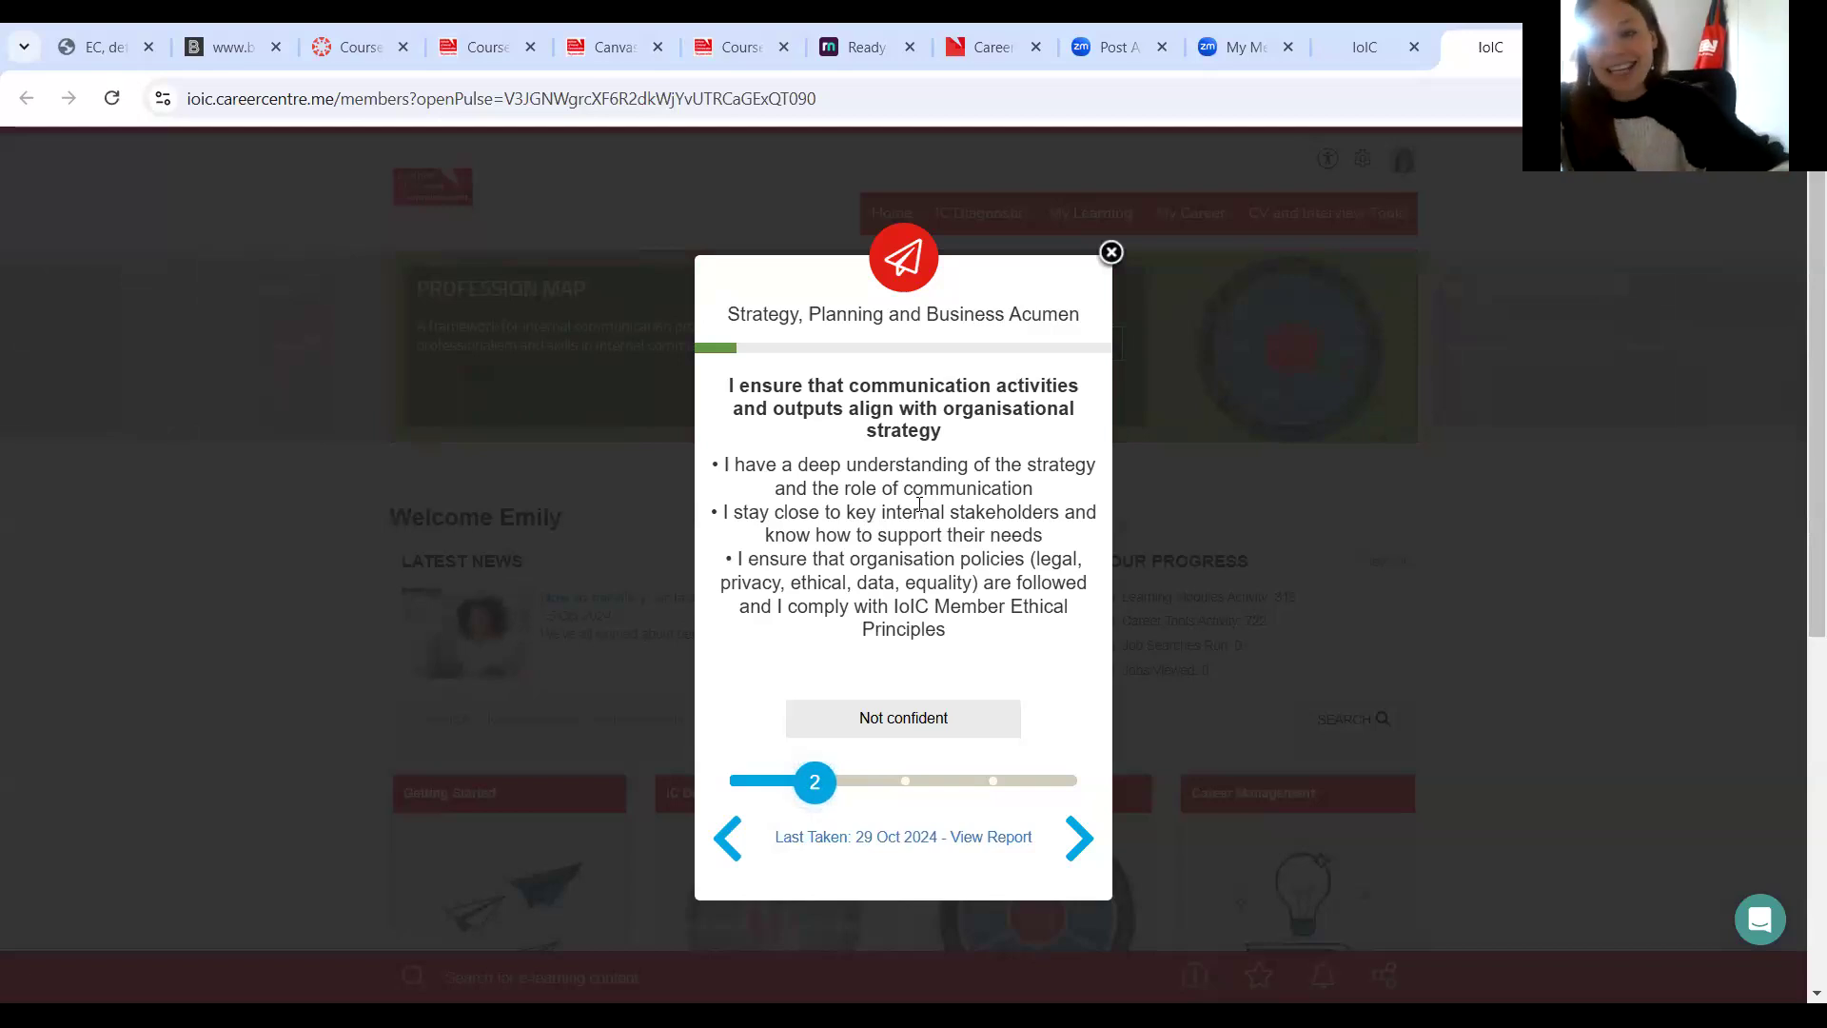
{"action": "left_click", "coordinate": [934, 842]}
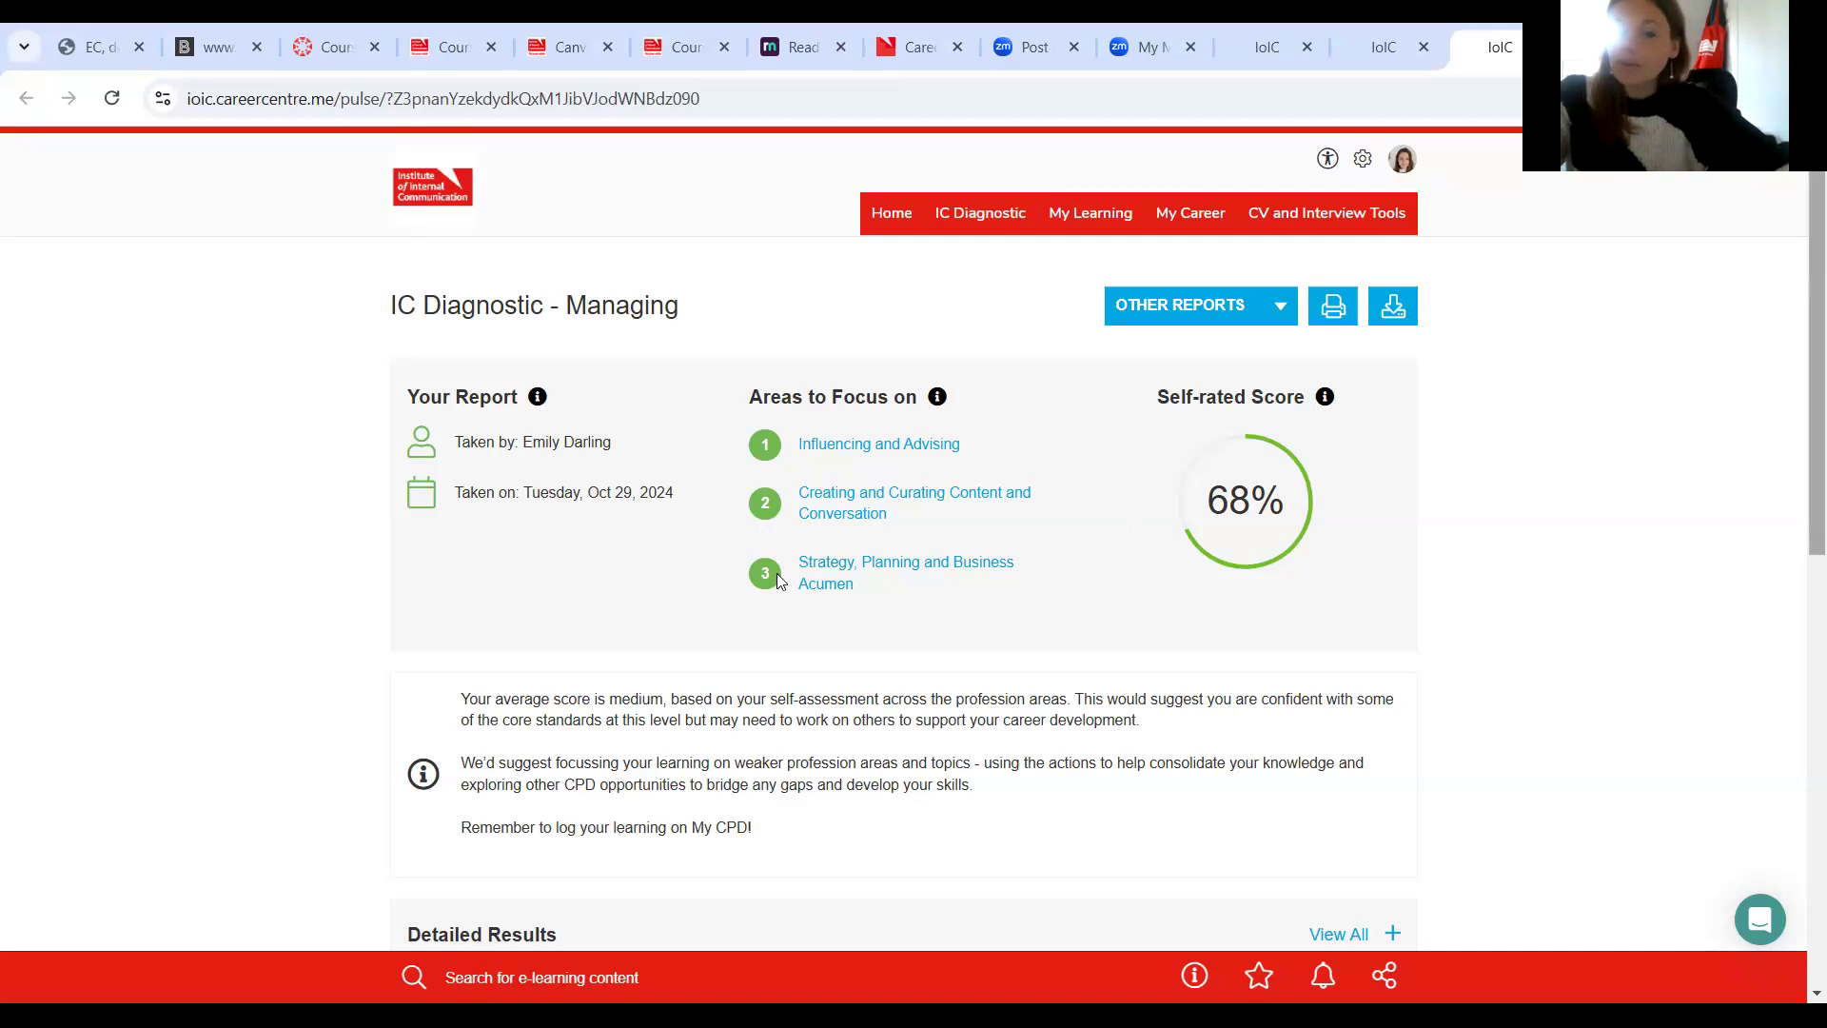
Start printing the Managing report, then cancel the print dialog.
{"action": "left_click", "coordinate": [1801, 699]}
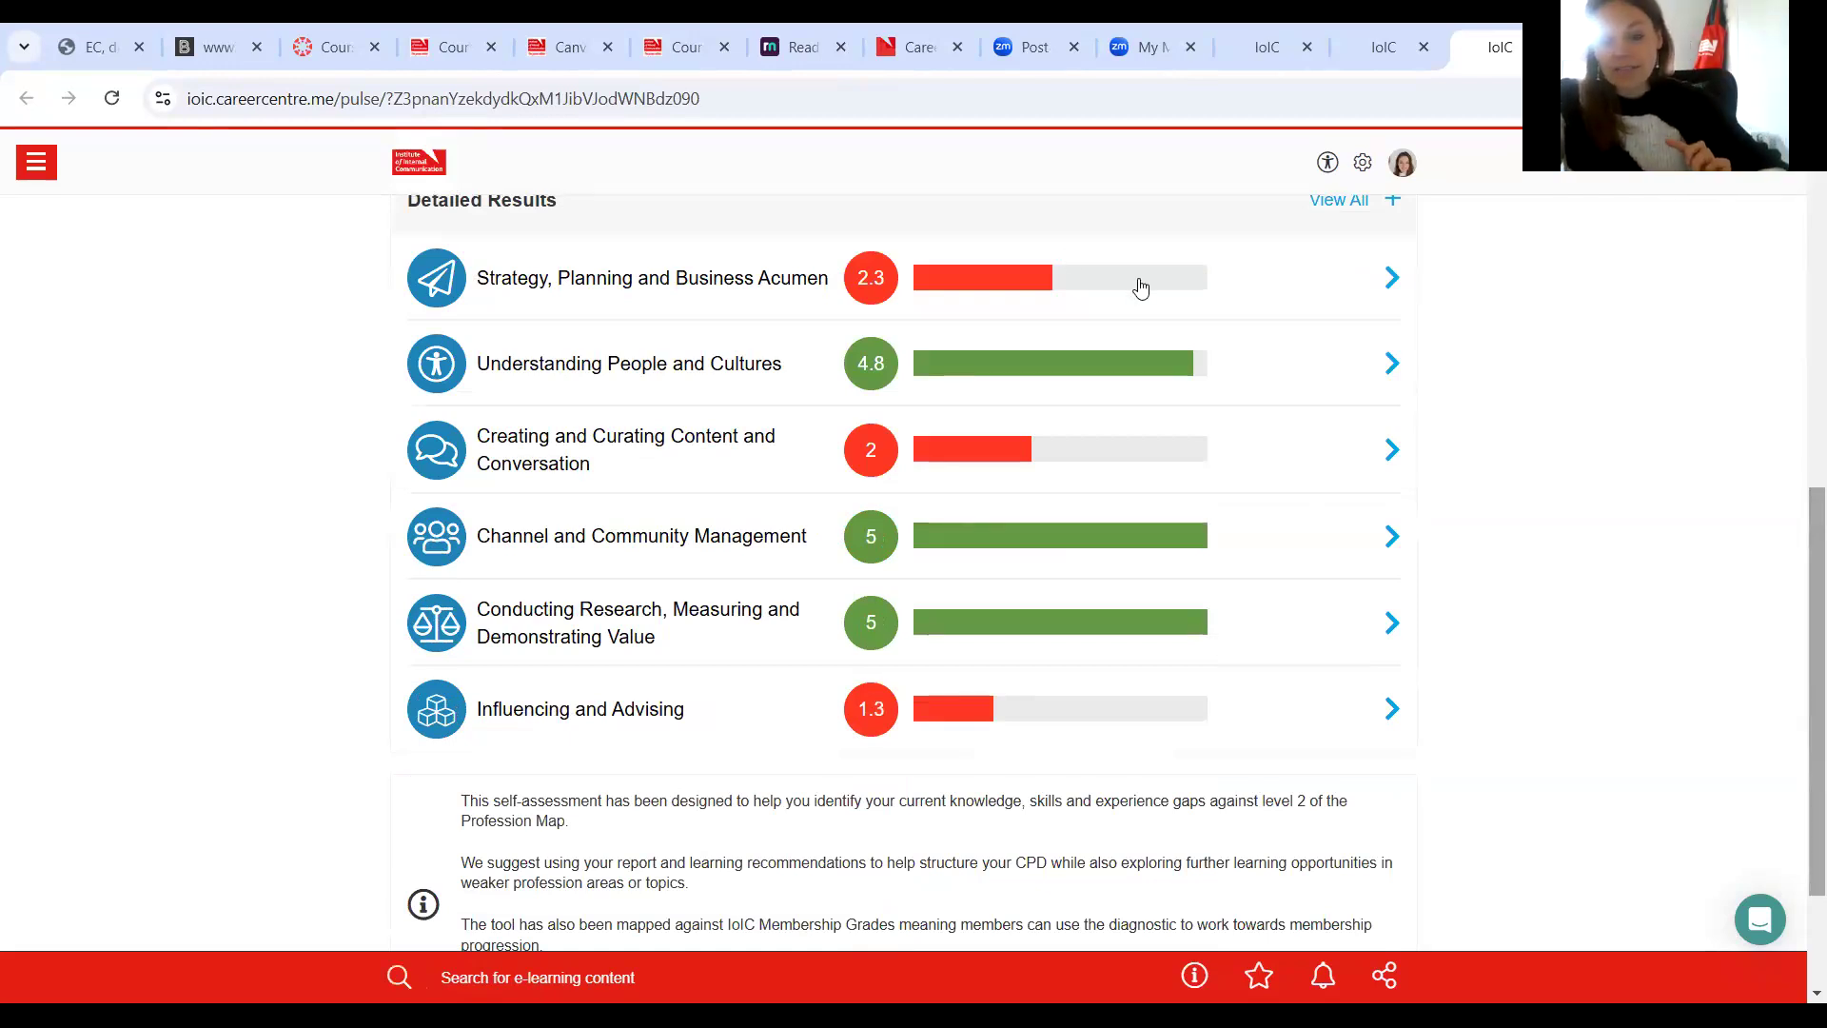
{"action": "left_click", "coordinate": [1800, 252]}
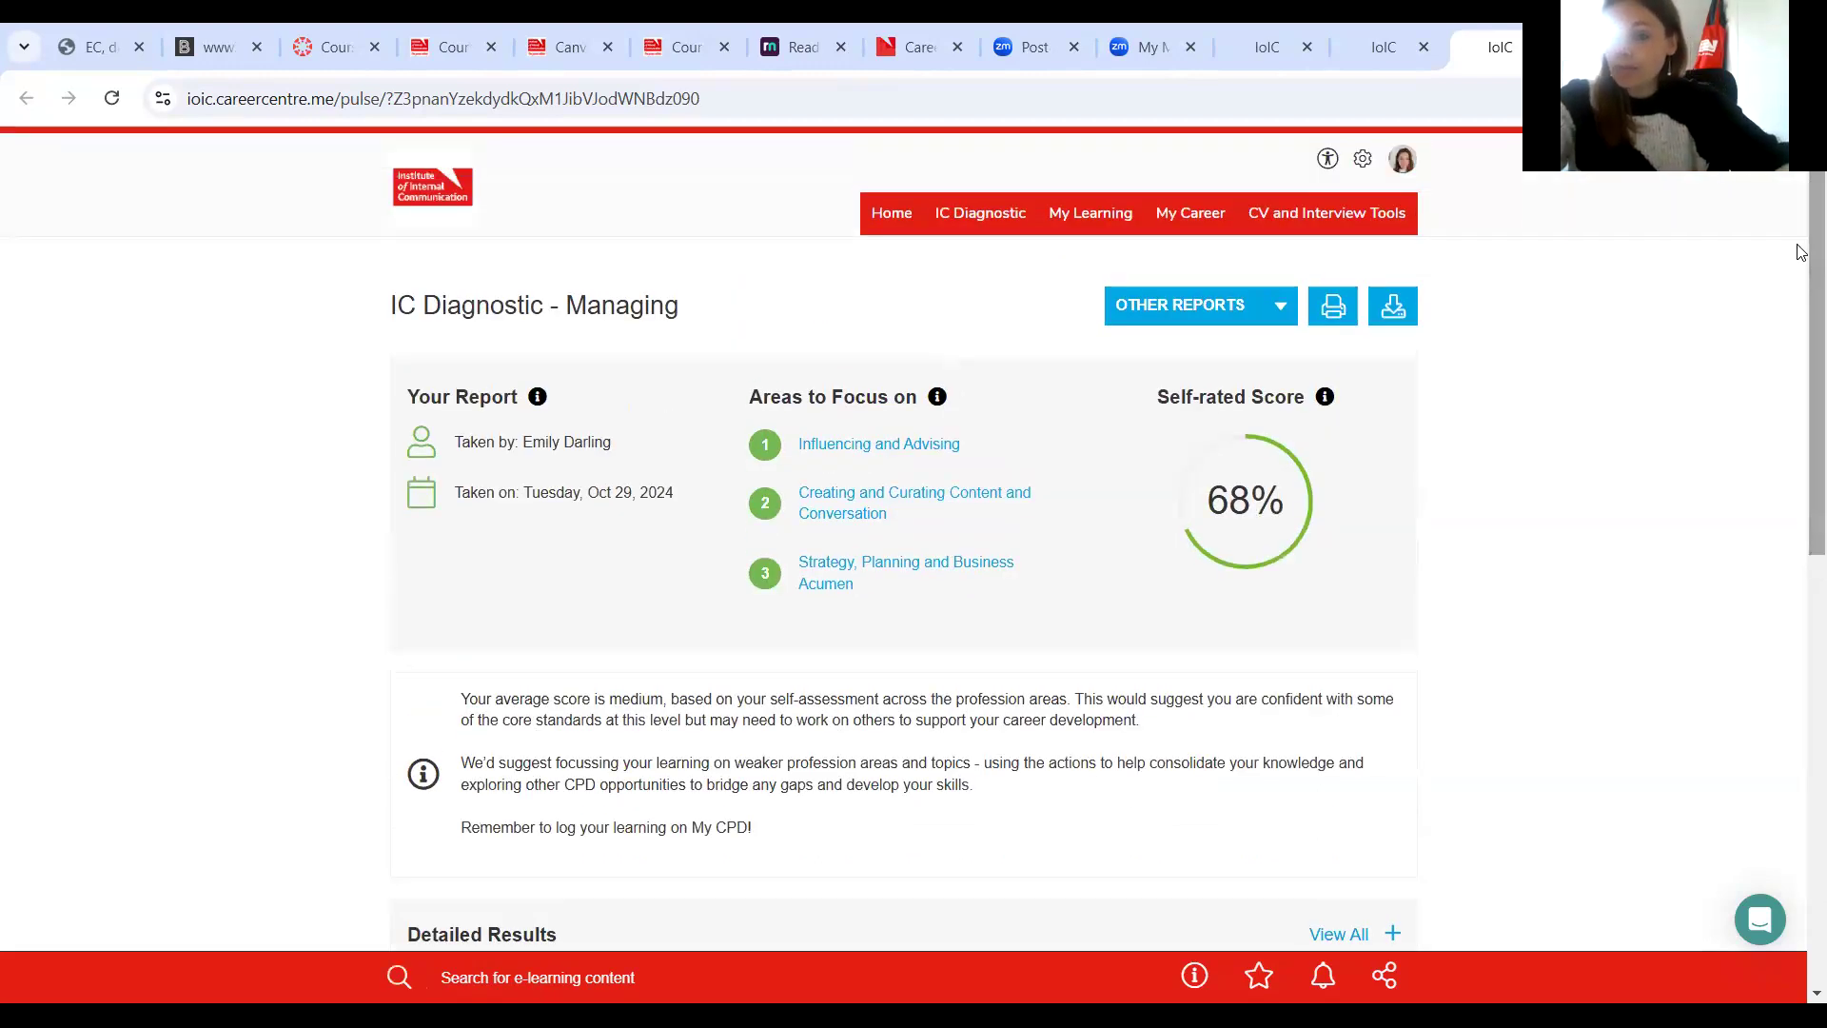
{"action": "left_click", "coordinate": [1346, 313]}
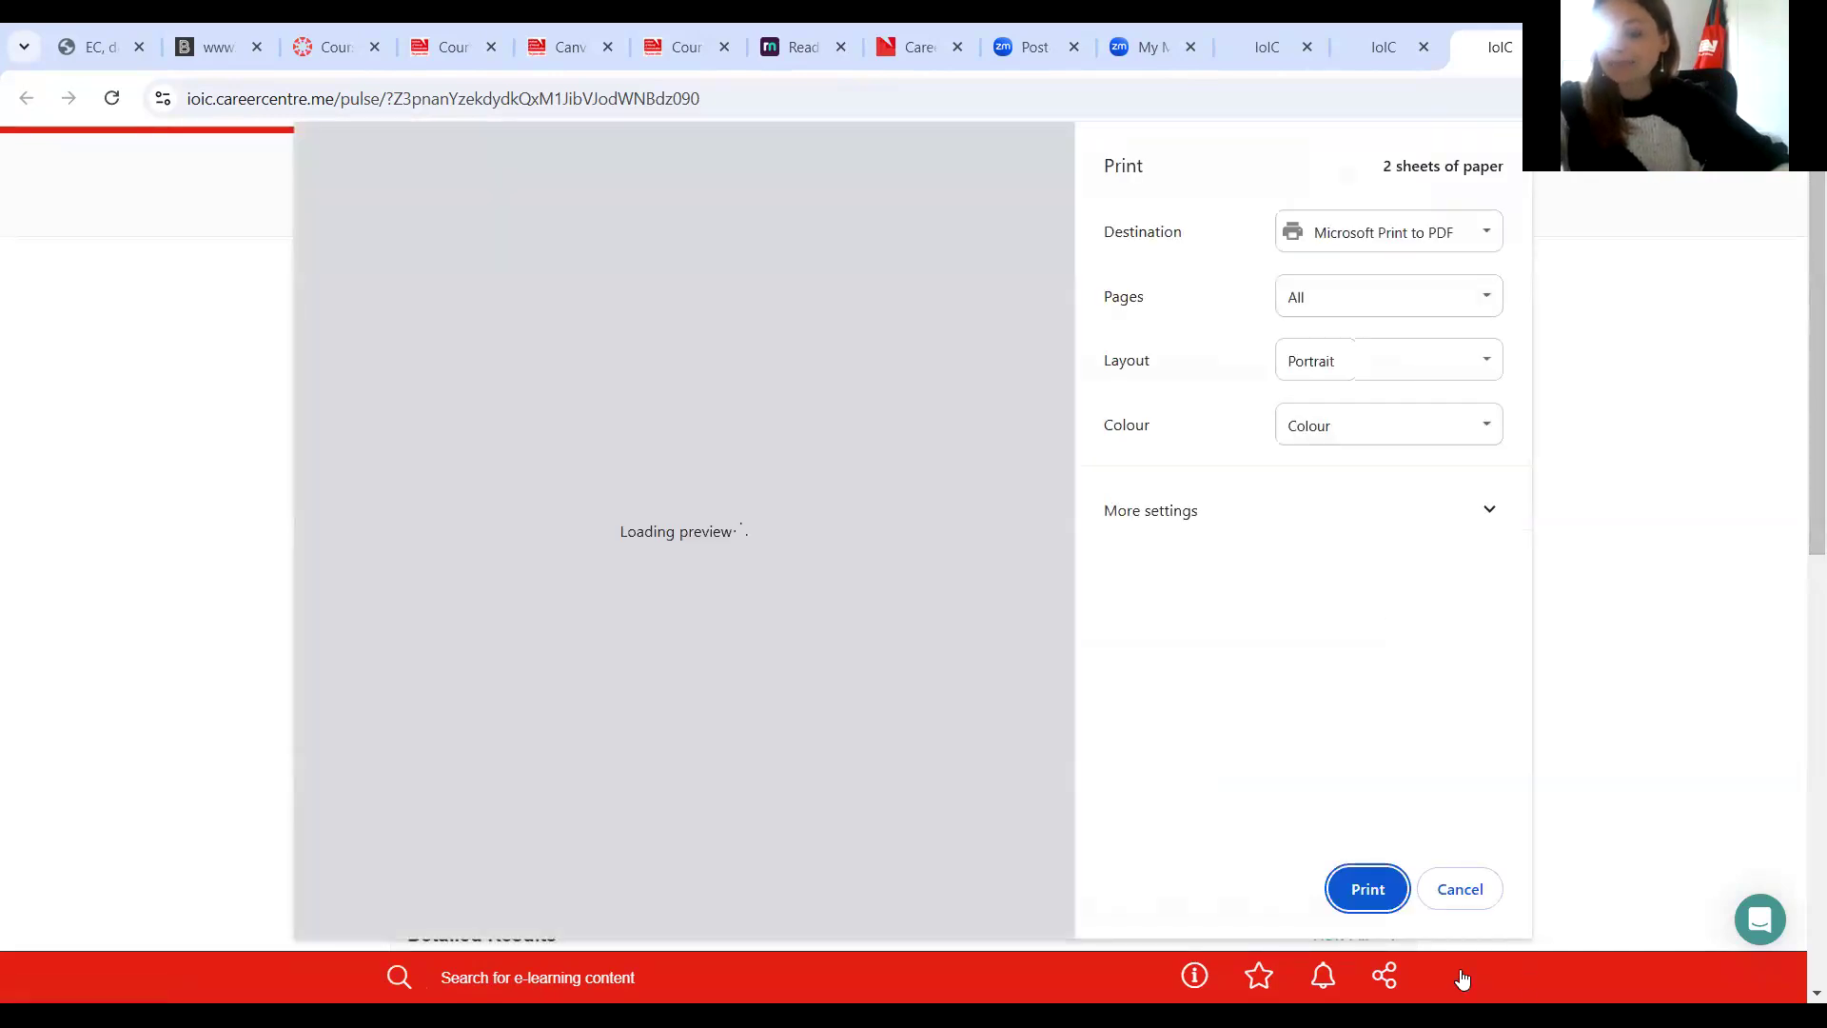
{"action": "left_click", "coordinate": [1460, 890]}
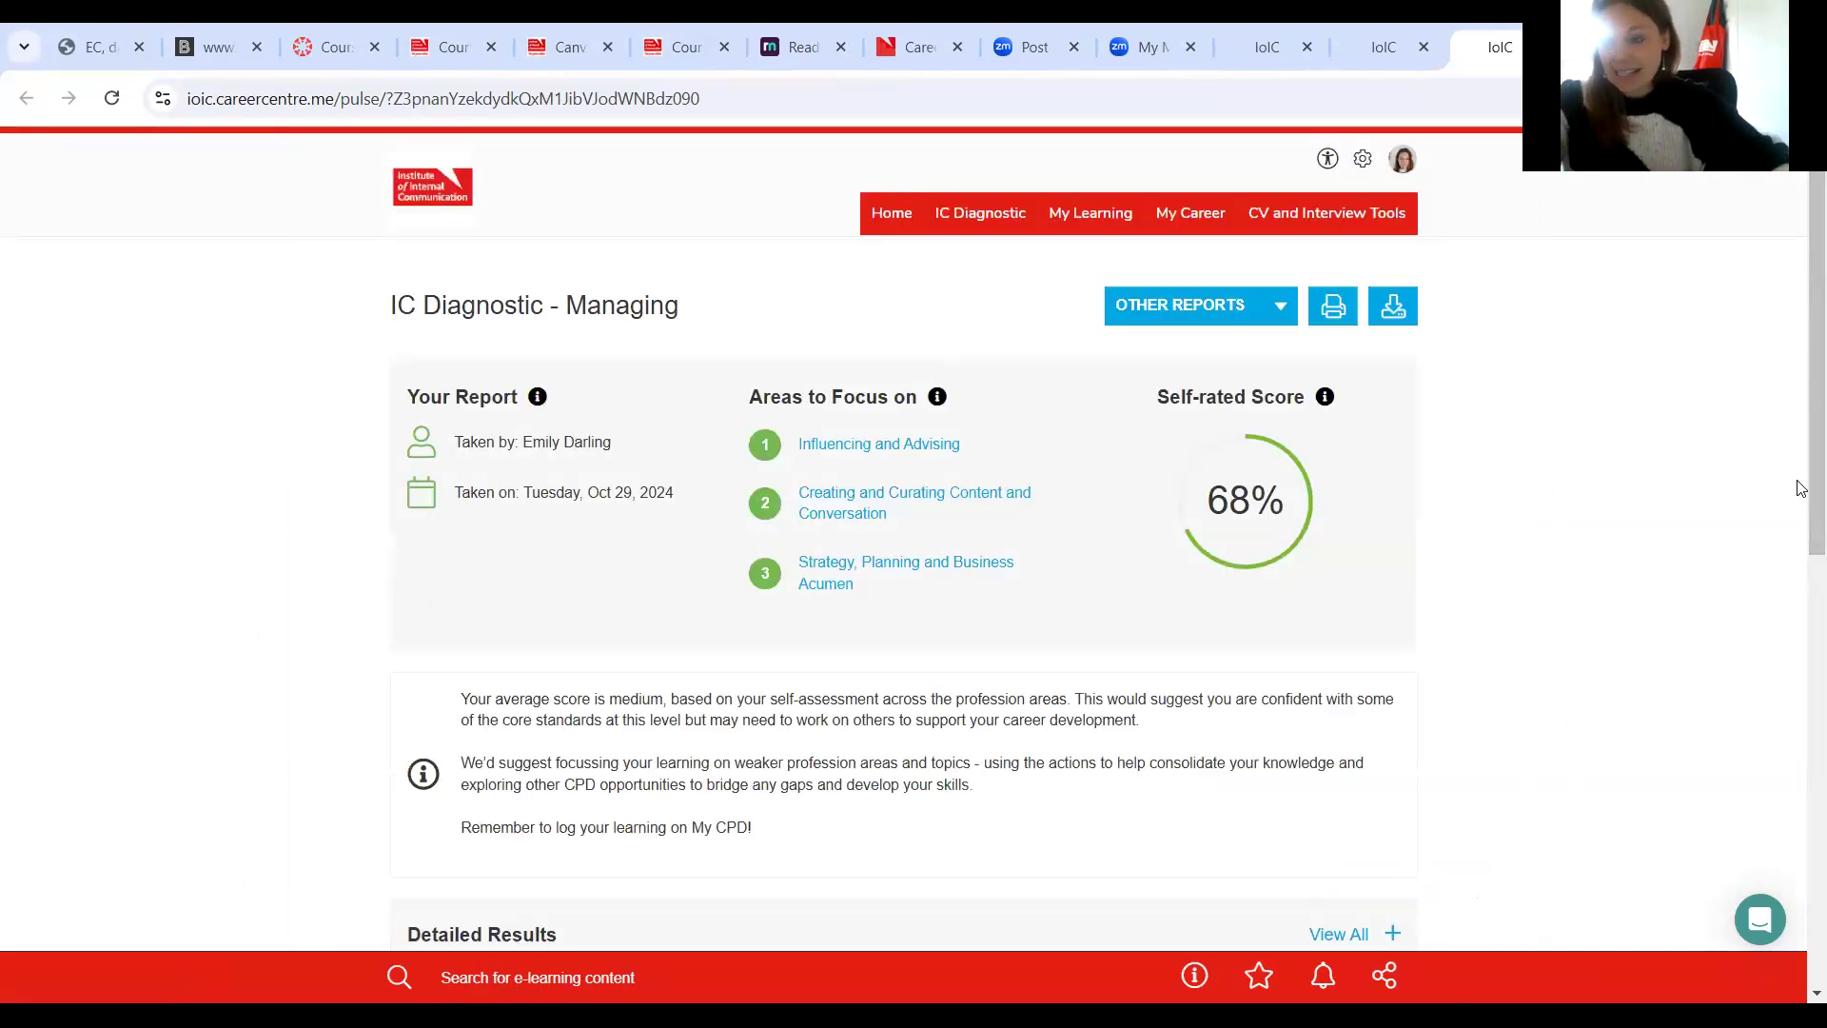
Expand the Strategy, Planning and Business Acumen result to see its actions and statement scores.
{"action": "scroll", "coordinate": [1802, 774], "scroll_direction": "down", "scroll_amount": 6}
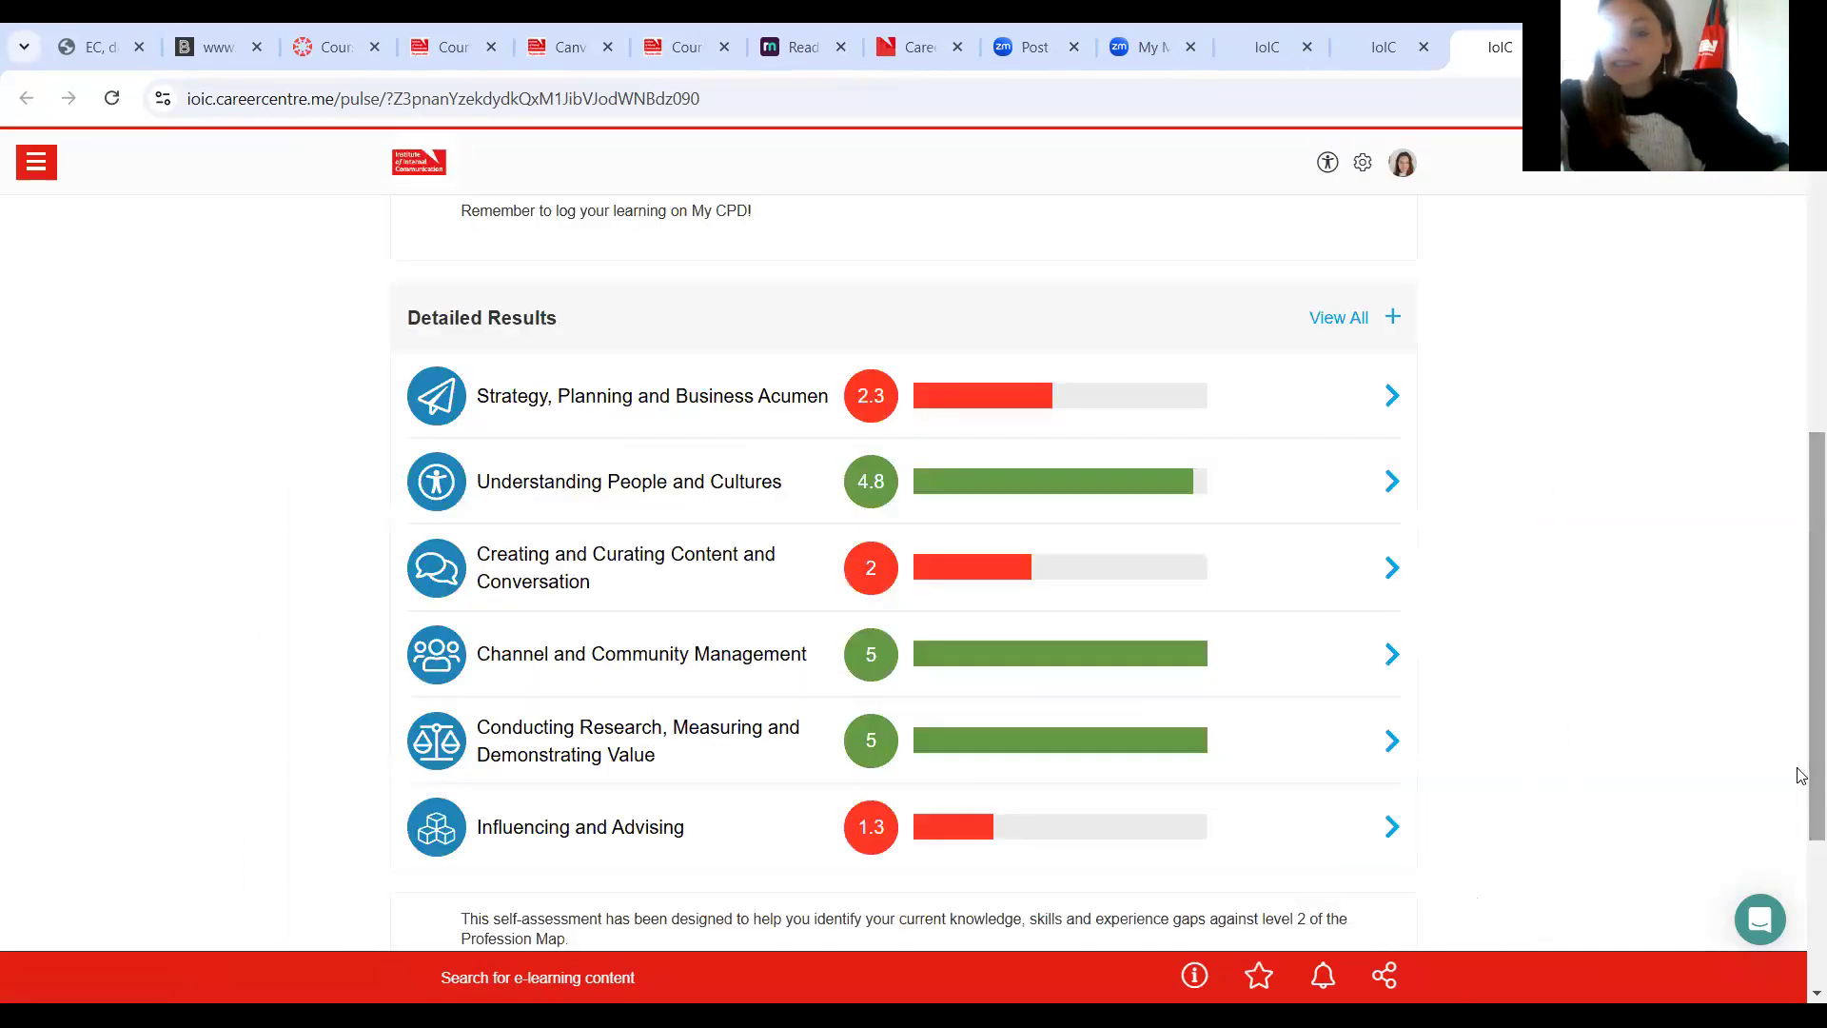
{"action": "left_click", "coordinate": [1216, 394]}
{"action": "scroll", "coordinate": [1803, 664], "scroll_direction": "down", "scroll_amount": 4}
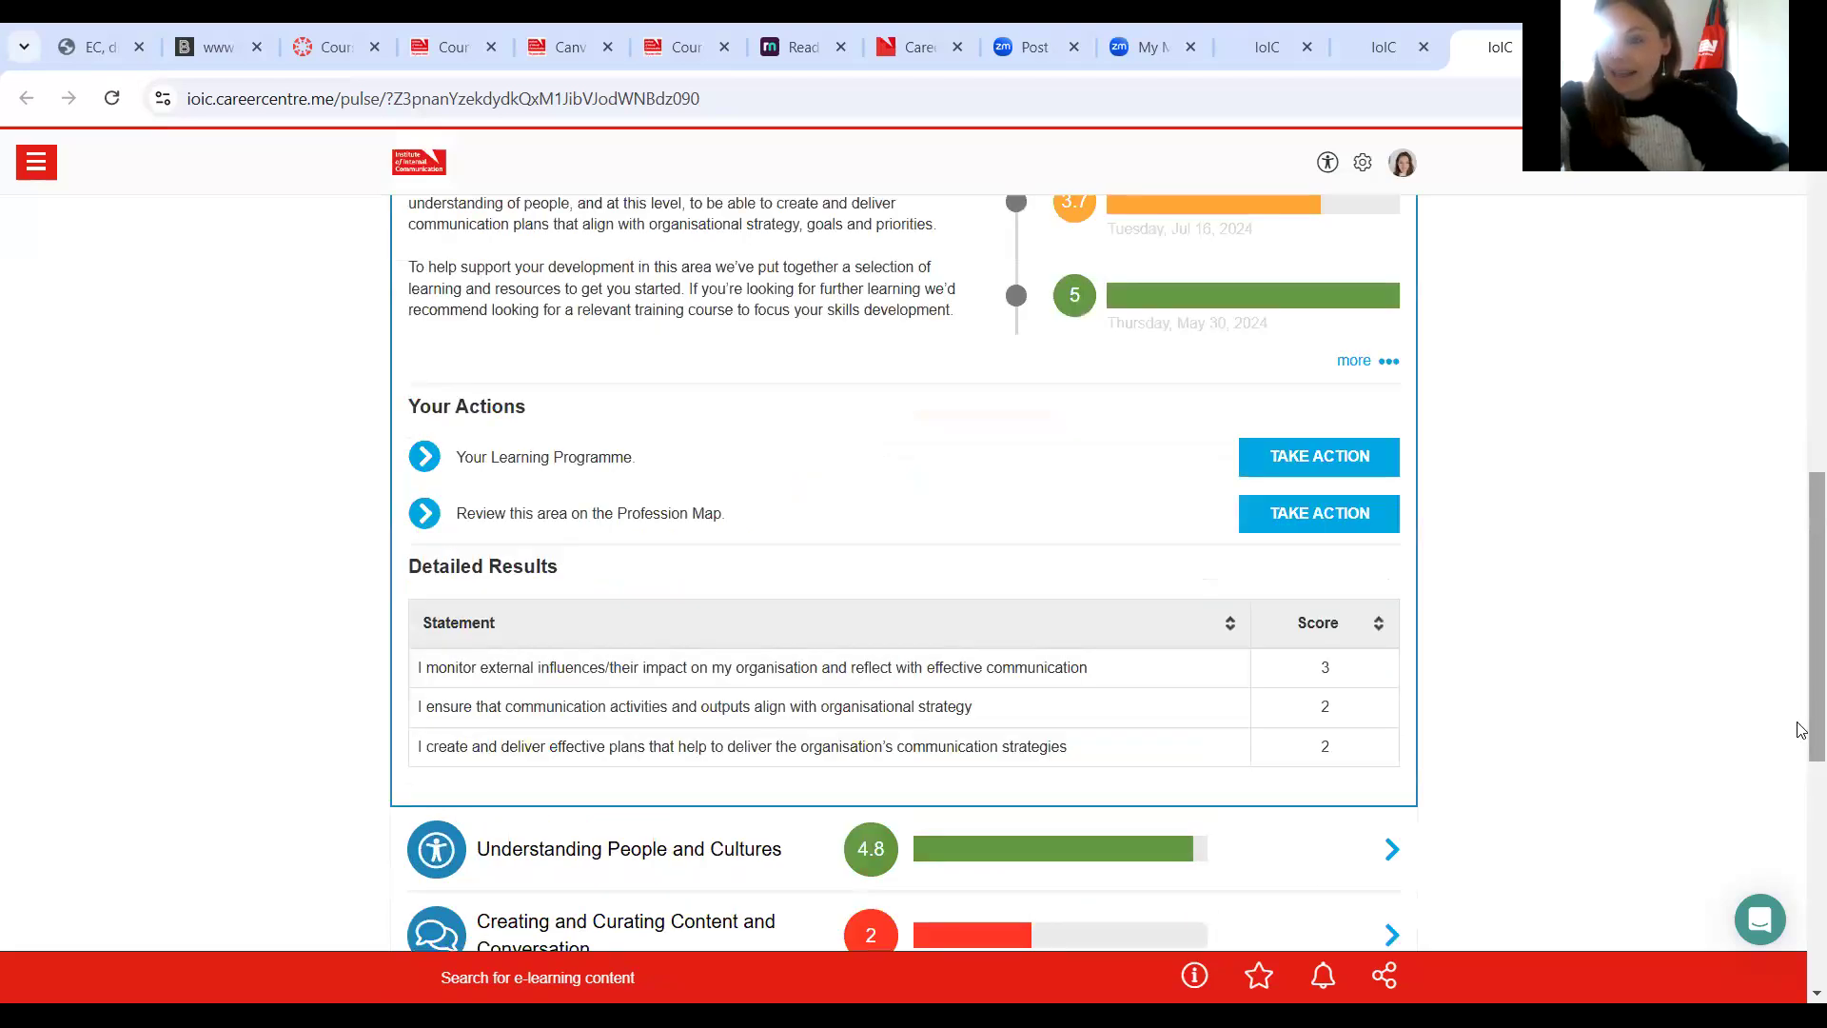
{"action": "scroll", "coordinate": [1802, 457], "scroll_direction": "up", "scroll_amount": 10}
{"action": "scroll", "coordinate": [1802, 409], "scroll_direction": "up", "scroll_amount": 3}
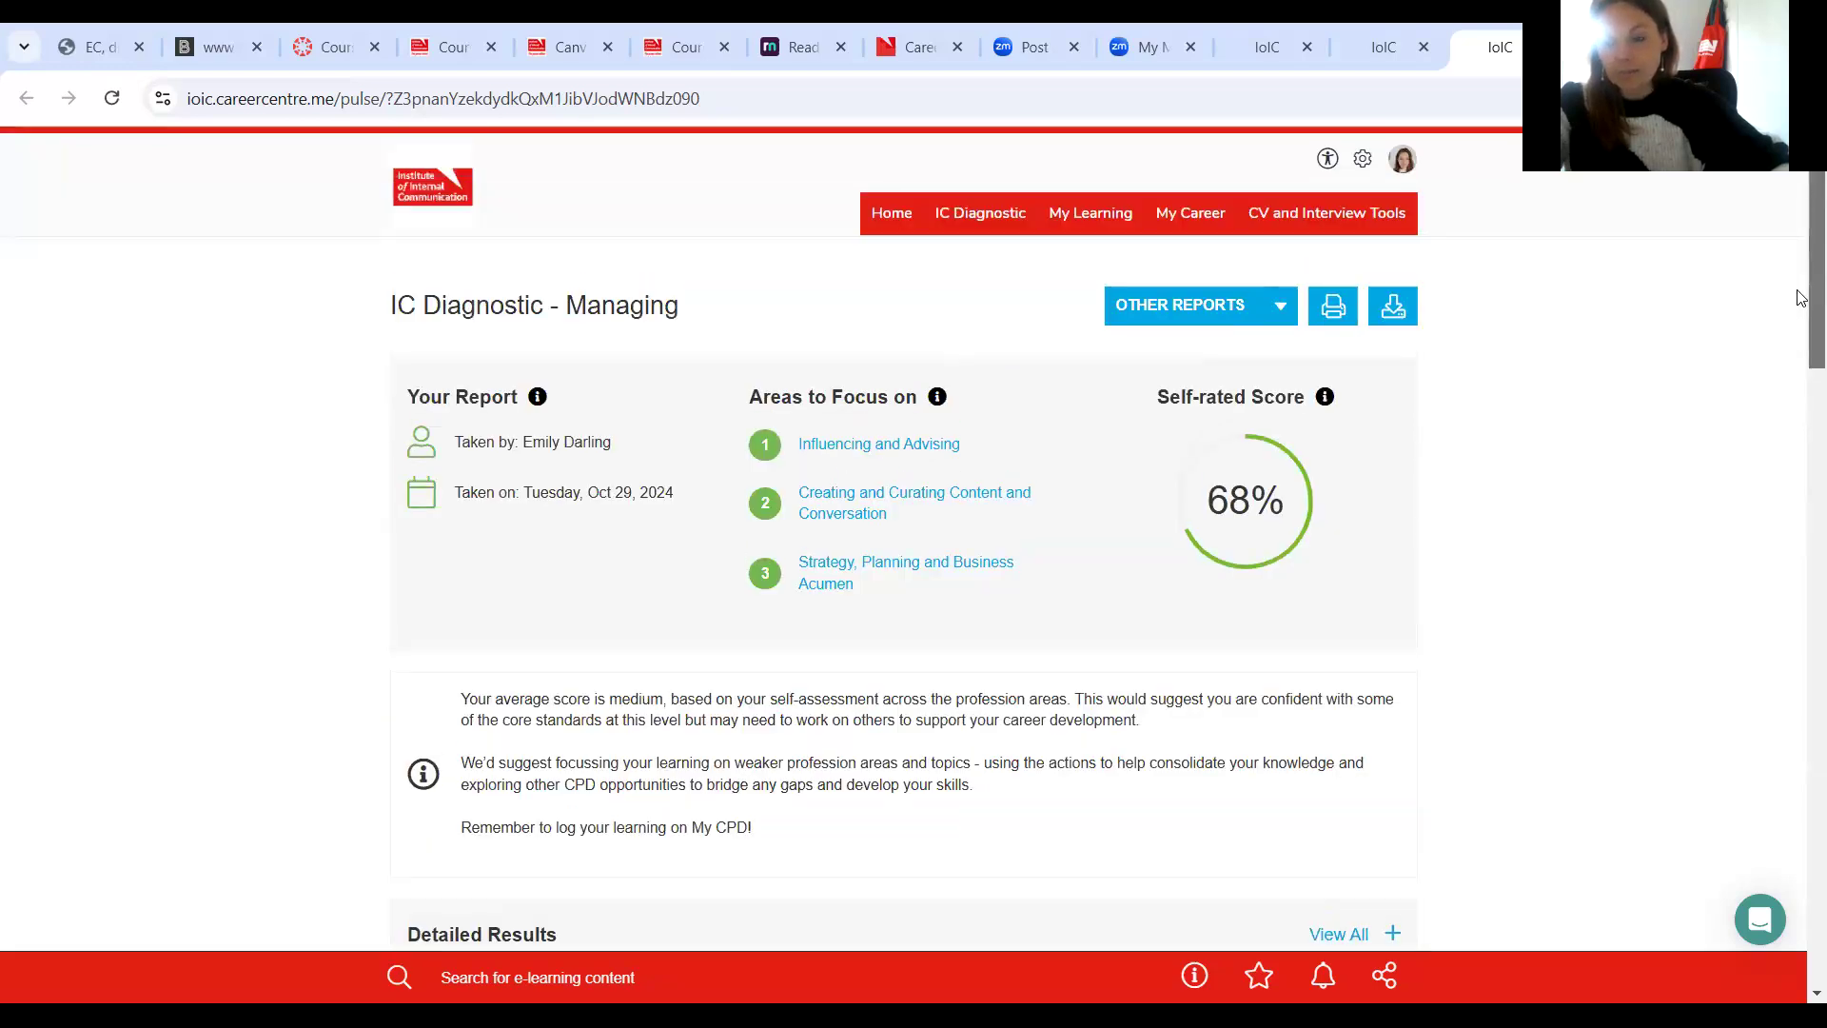
Check the report's download options and scroll down to the Detailed Results.
{"action": "left_click", "coordinate": [1397, 320]}
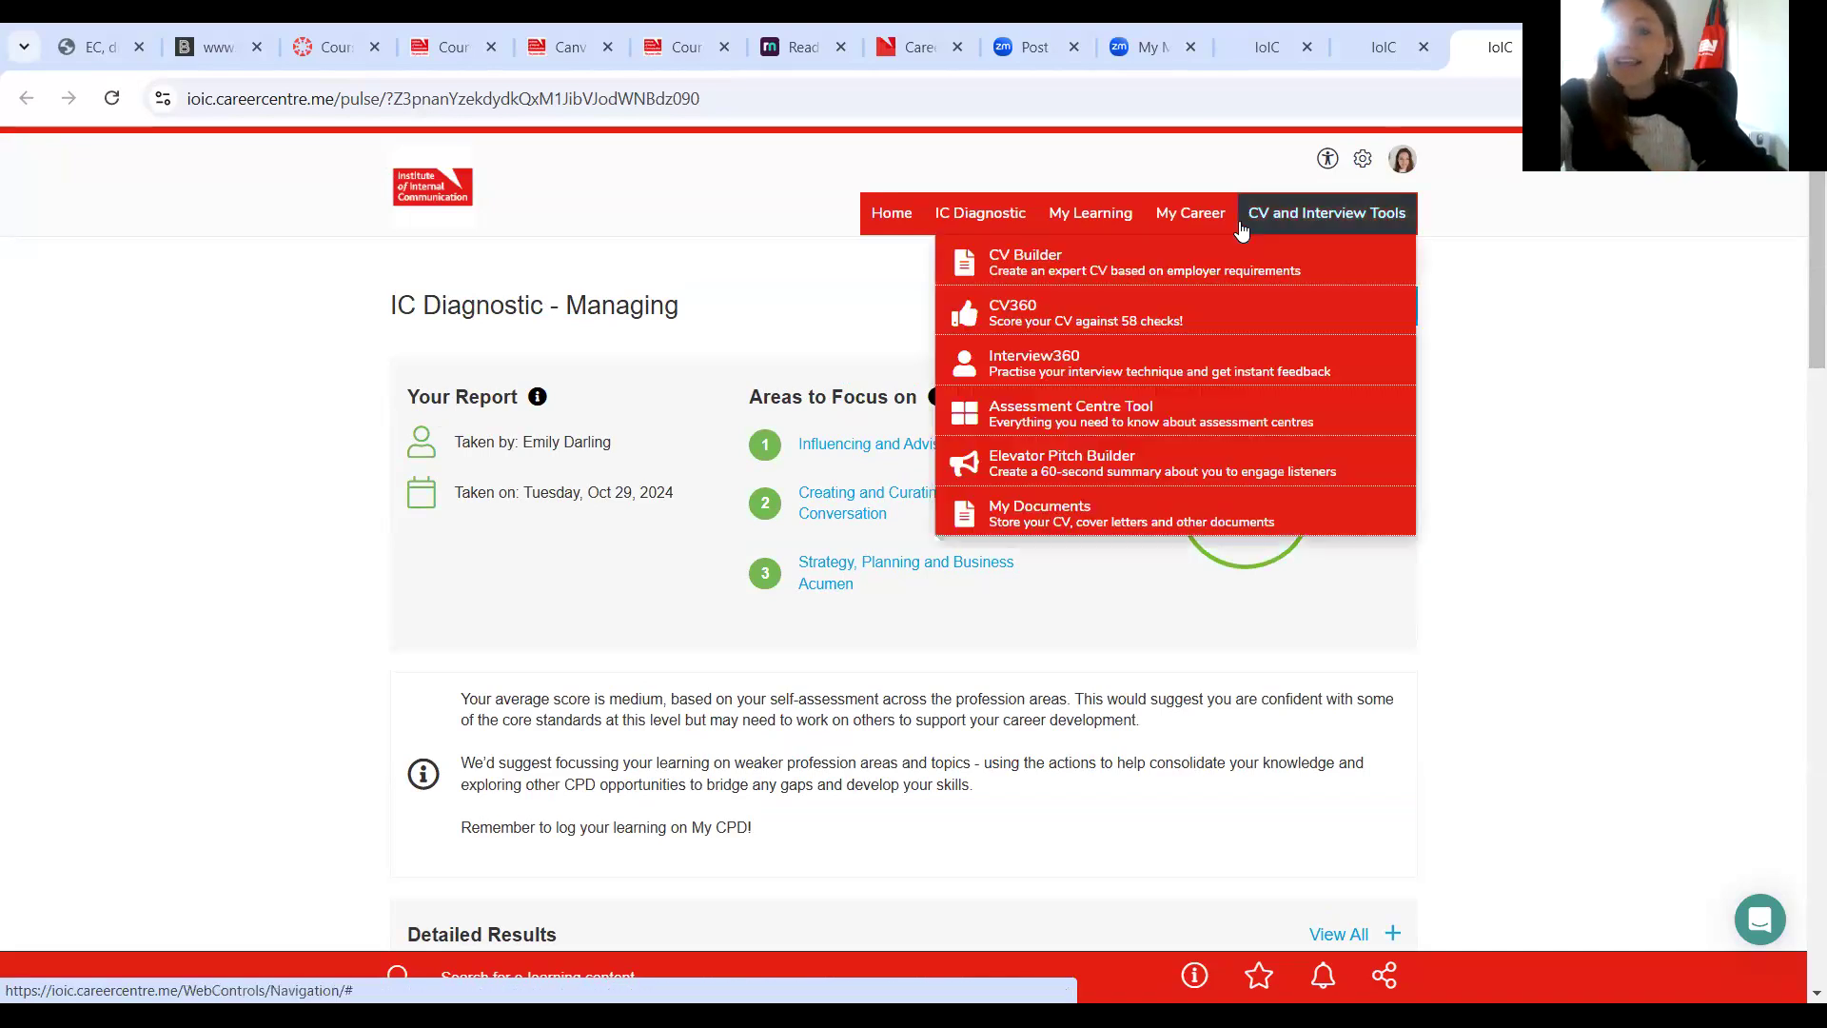
{"action": "mouse_move", "coordinate": [1191, 226]}
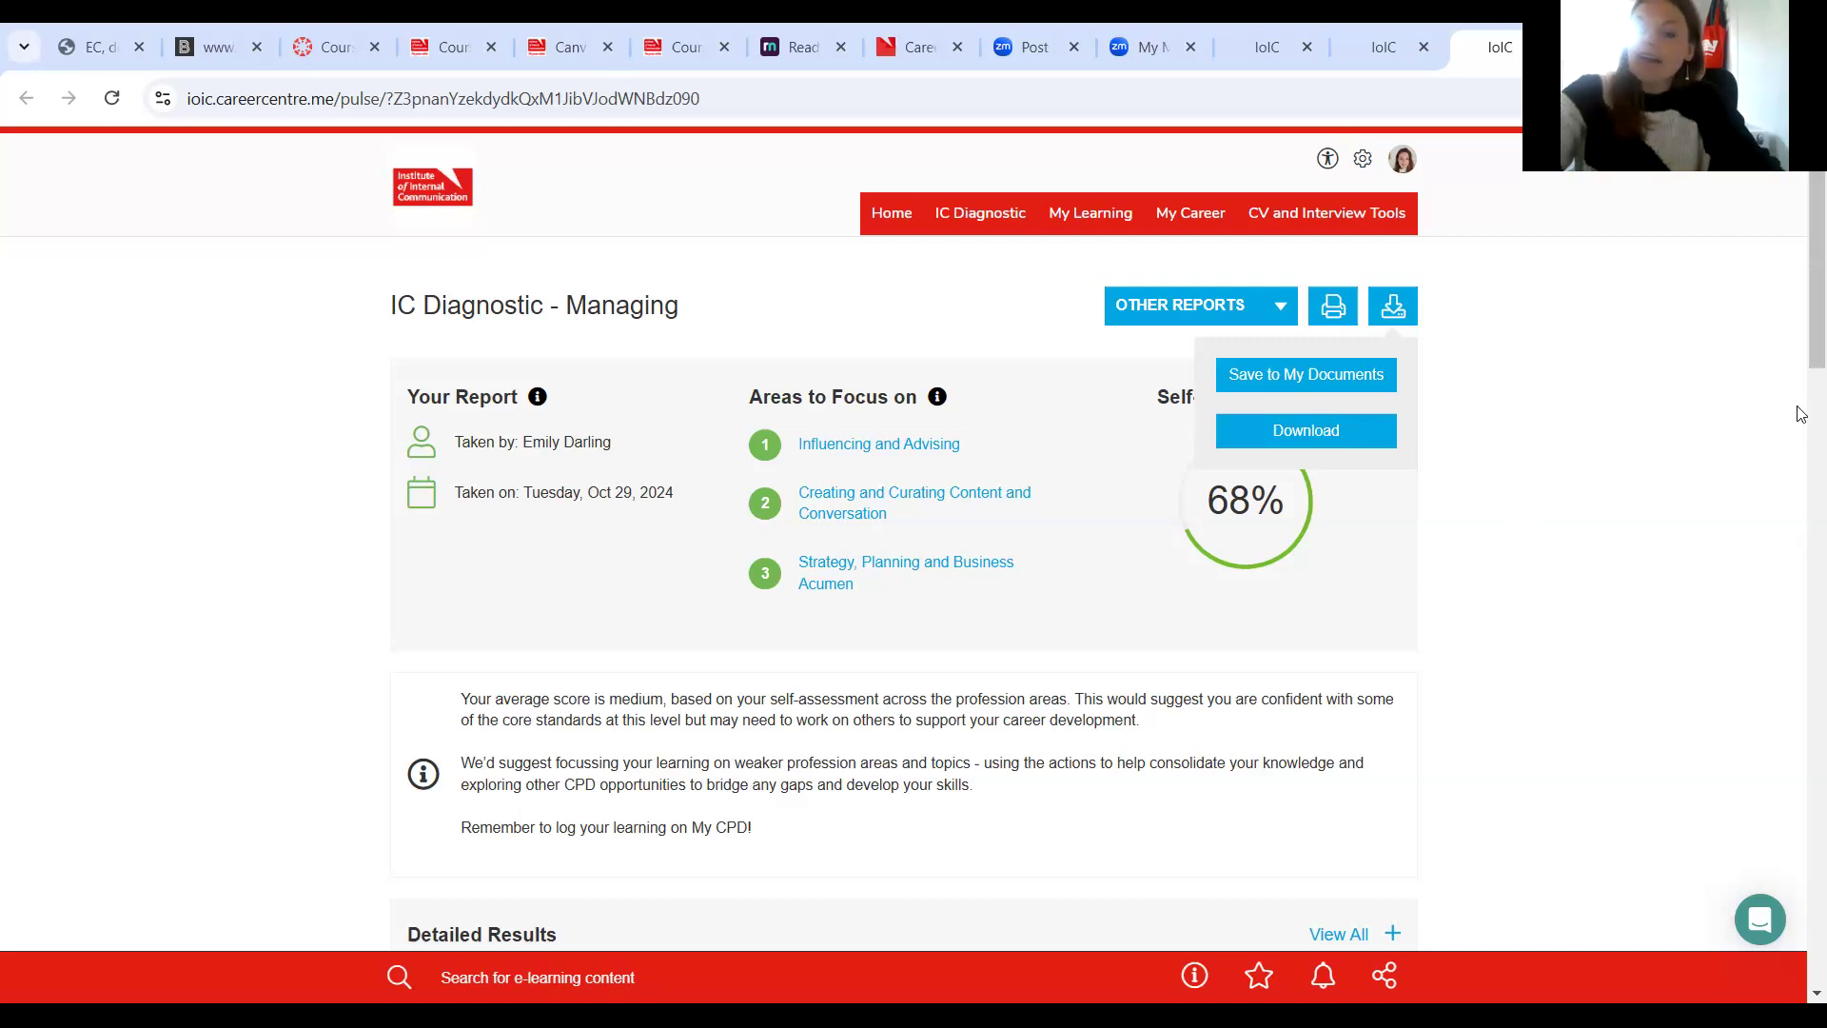
{"action": "scroll", "coordinate": [1801, 413], "scroll_direction": "down", "scroll_amount": 13}
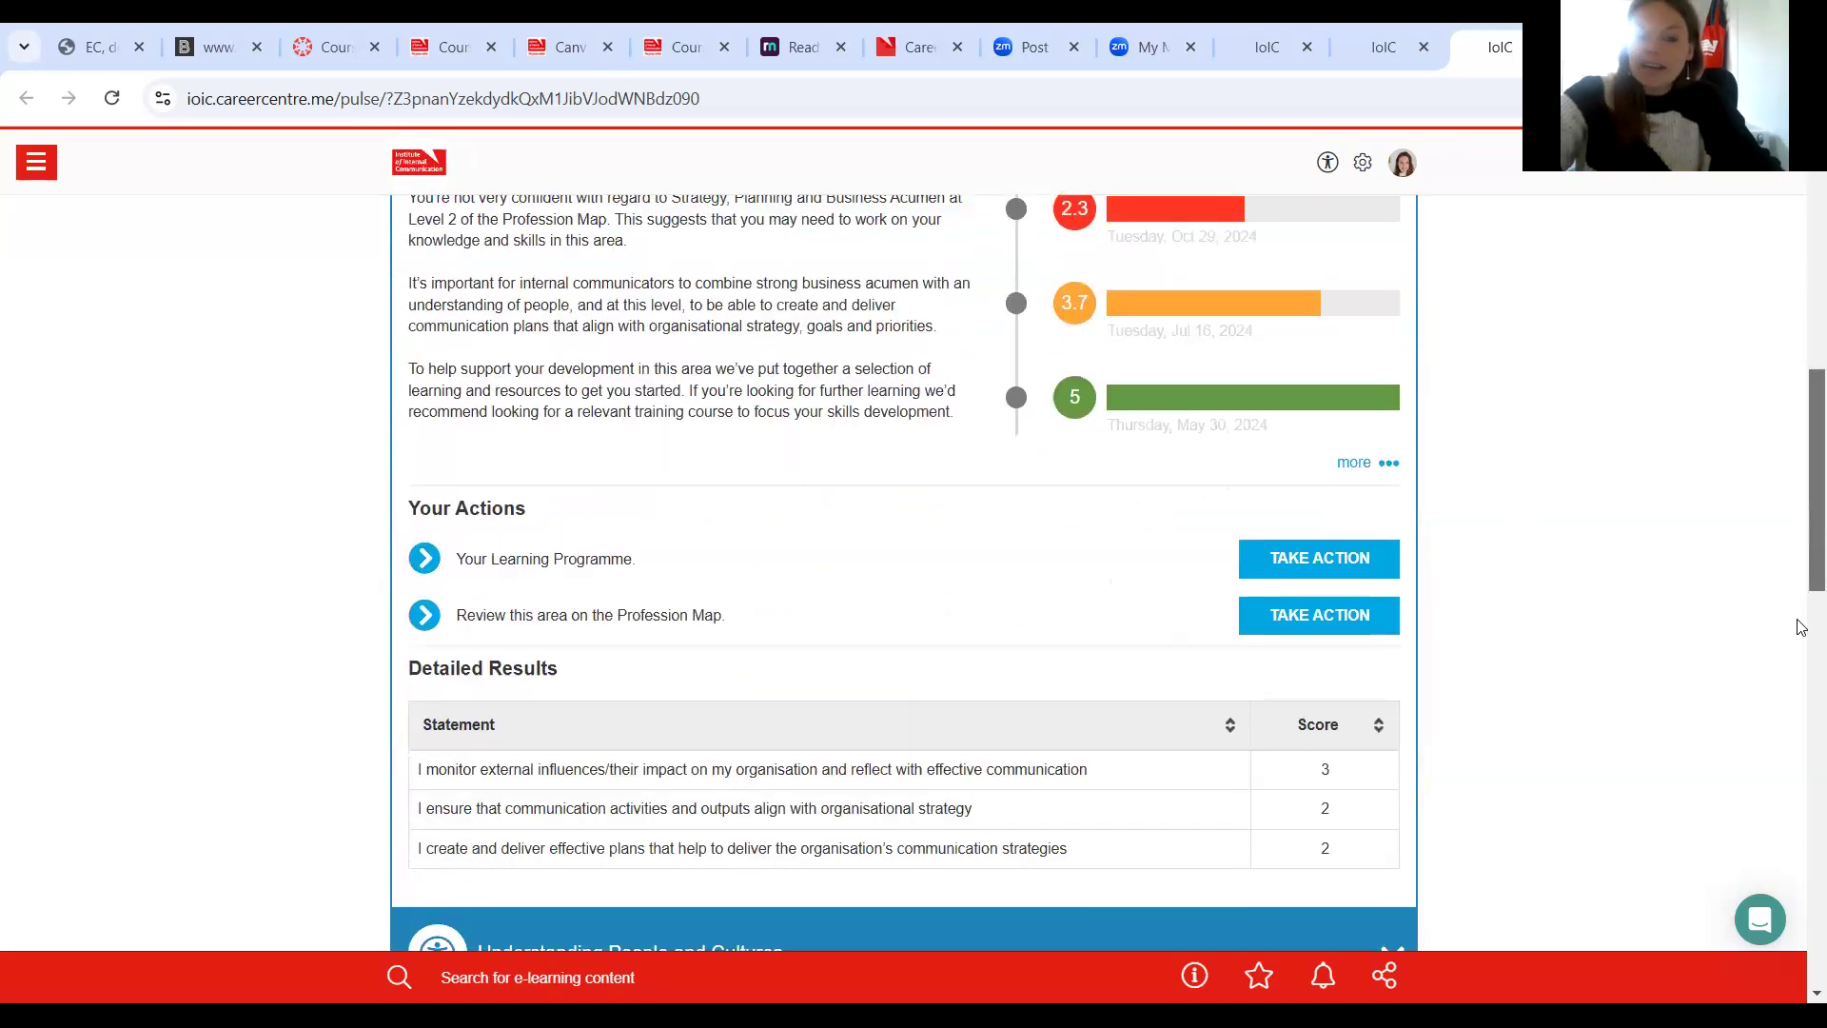
{"action": "scroll", "coordinate": [1802, 745], "scroll_direction": "down", "scroll_amount": 9}
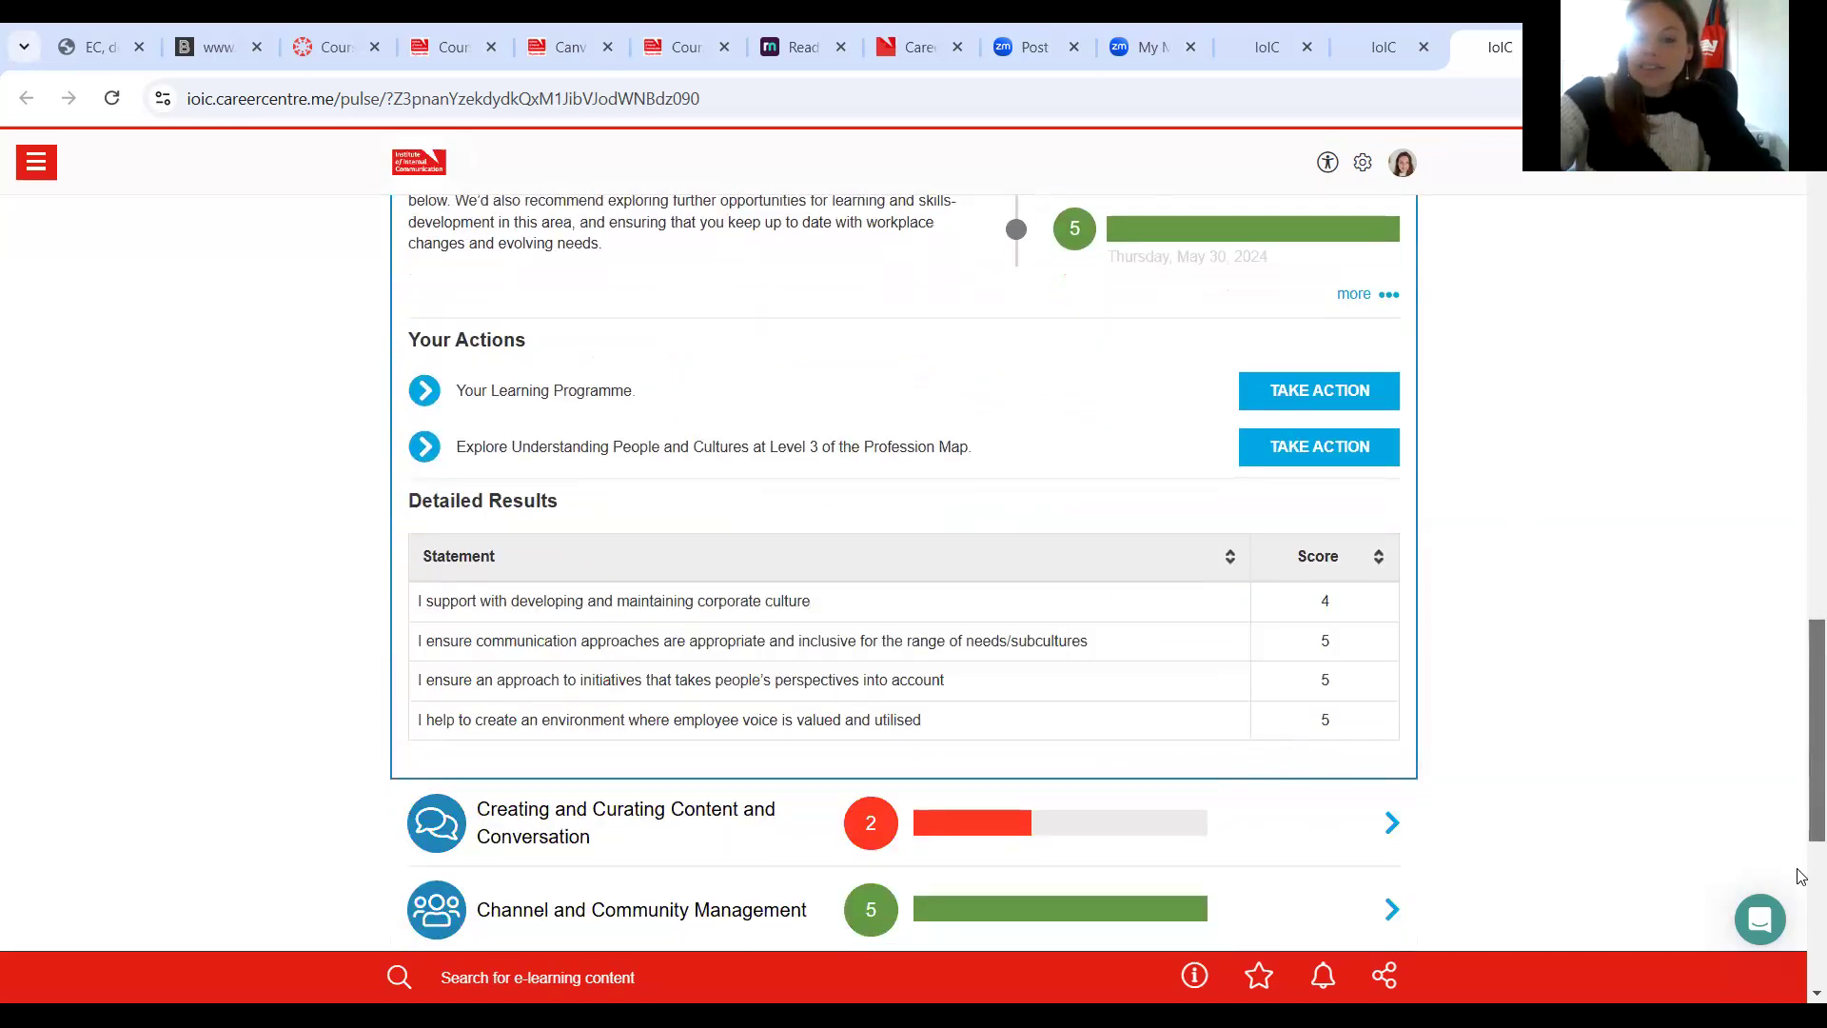
{"action": "scroll", "coordinate": [1801, 890], "scroll_direction": "down", "scroll_amount": 1}
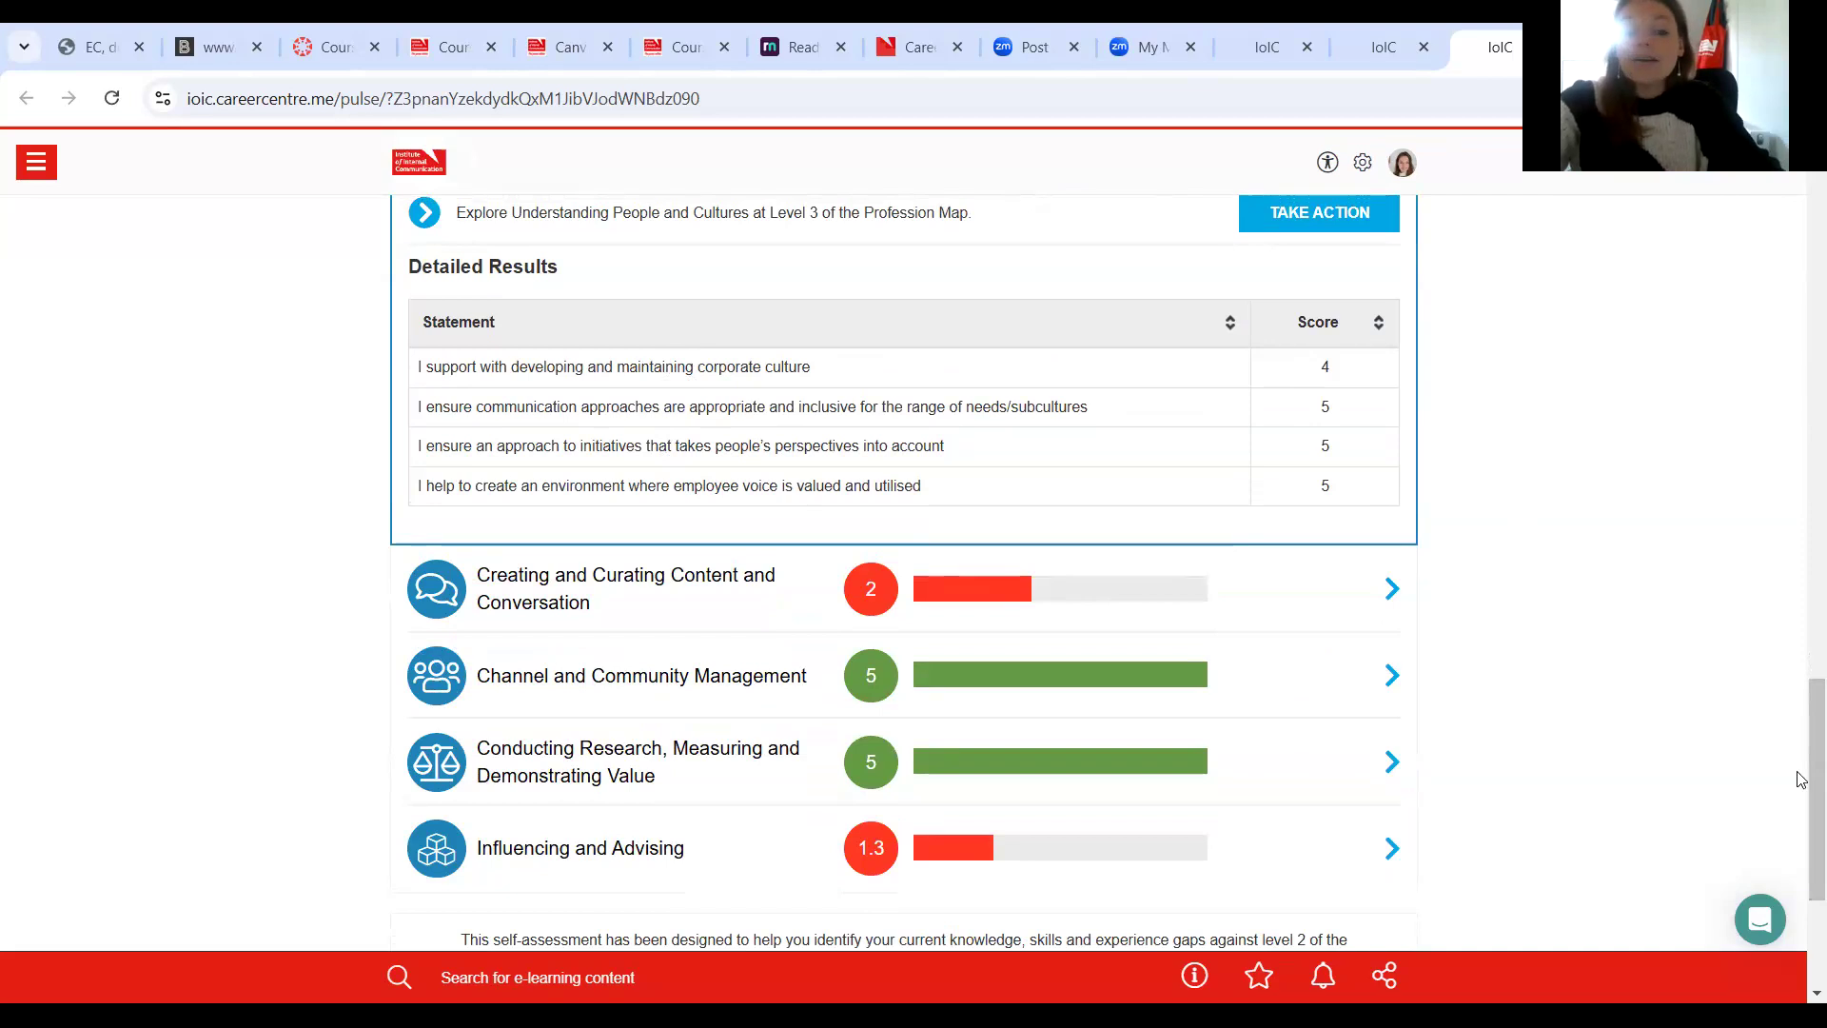
{"action": "left_click_drag", "start_coordinate": [1802, 709], "coordinate": [1801, 224]}
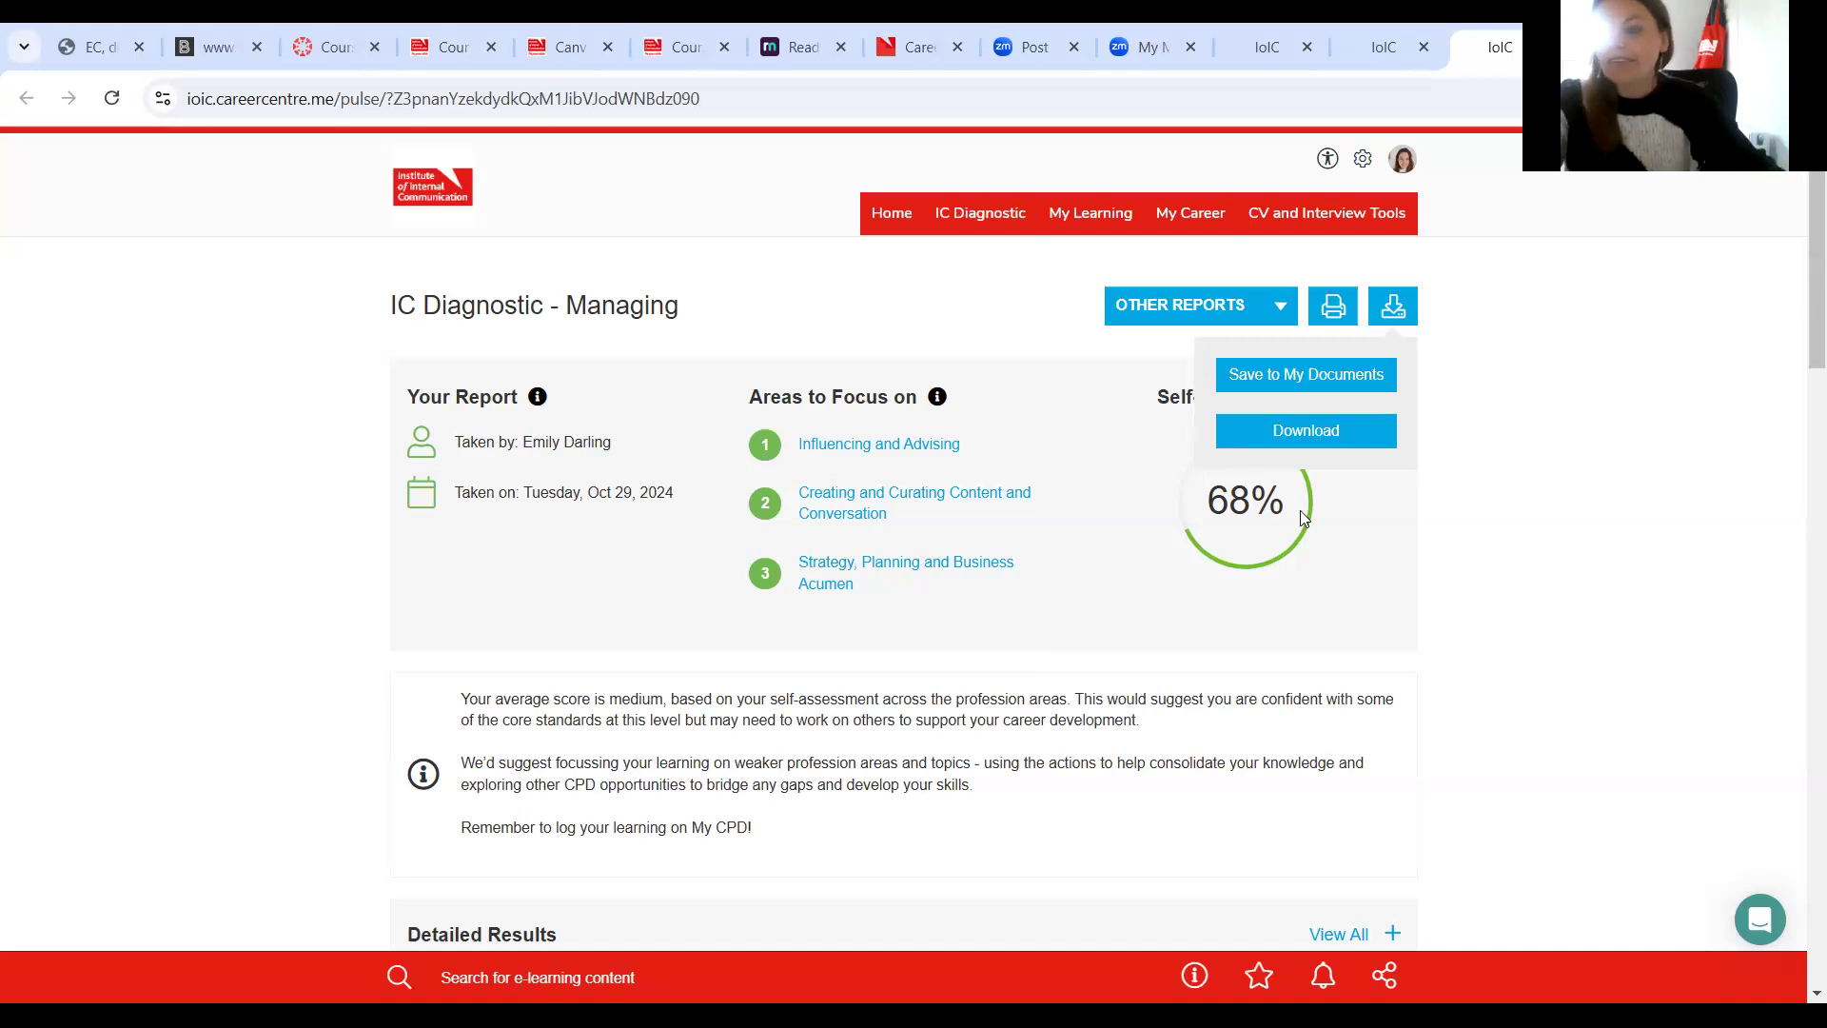
Expand Creating and Curating Content and Conversation and open its recommended learning.
{"action": "left_click", "coordinate": [1799, 650]}
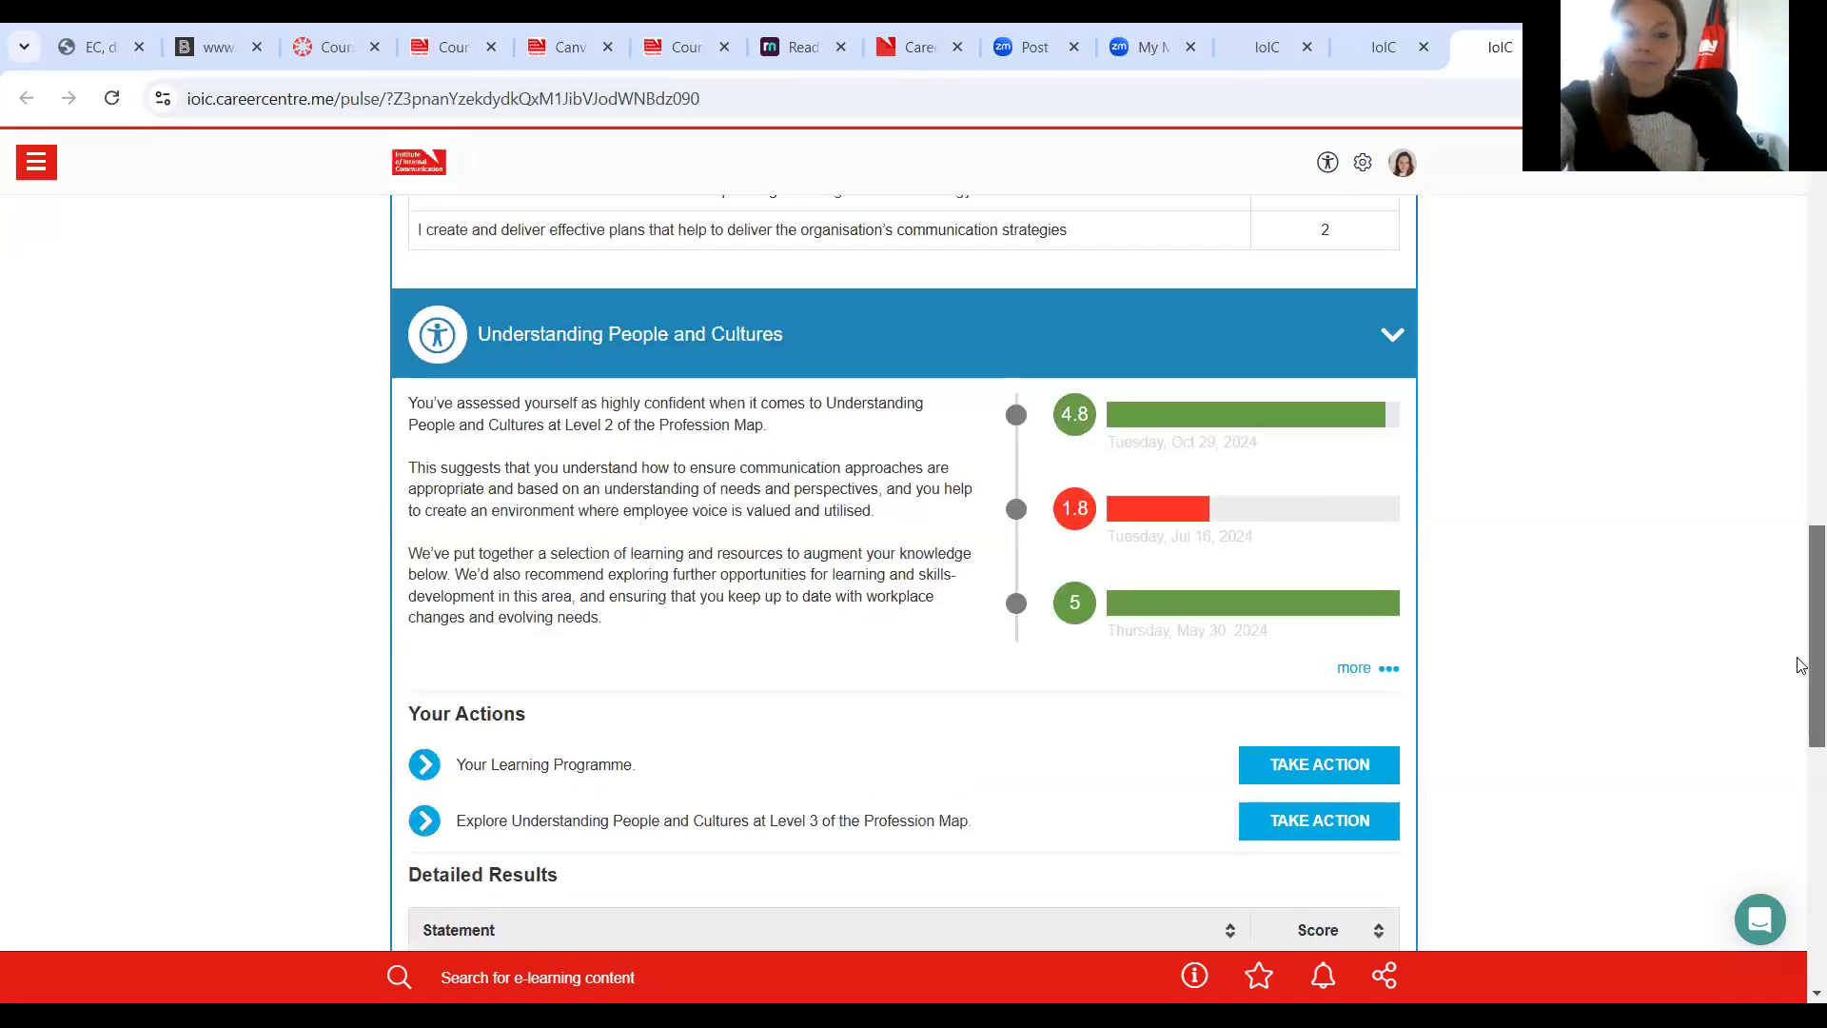
{"action": "left_click_drag", "start_coordinate": [1799, 650], "coordinate": [1800, 873]}
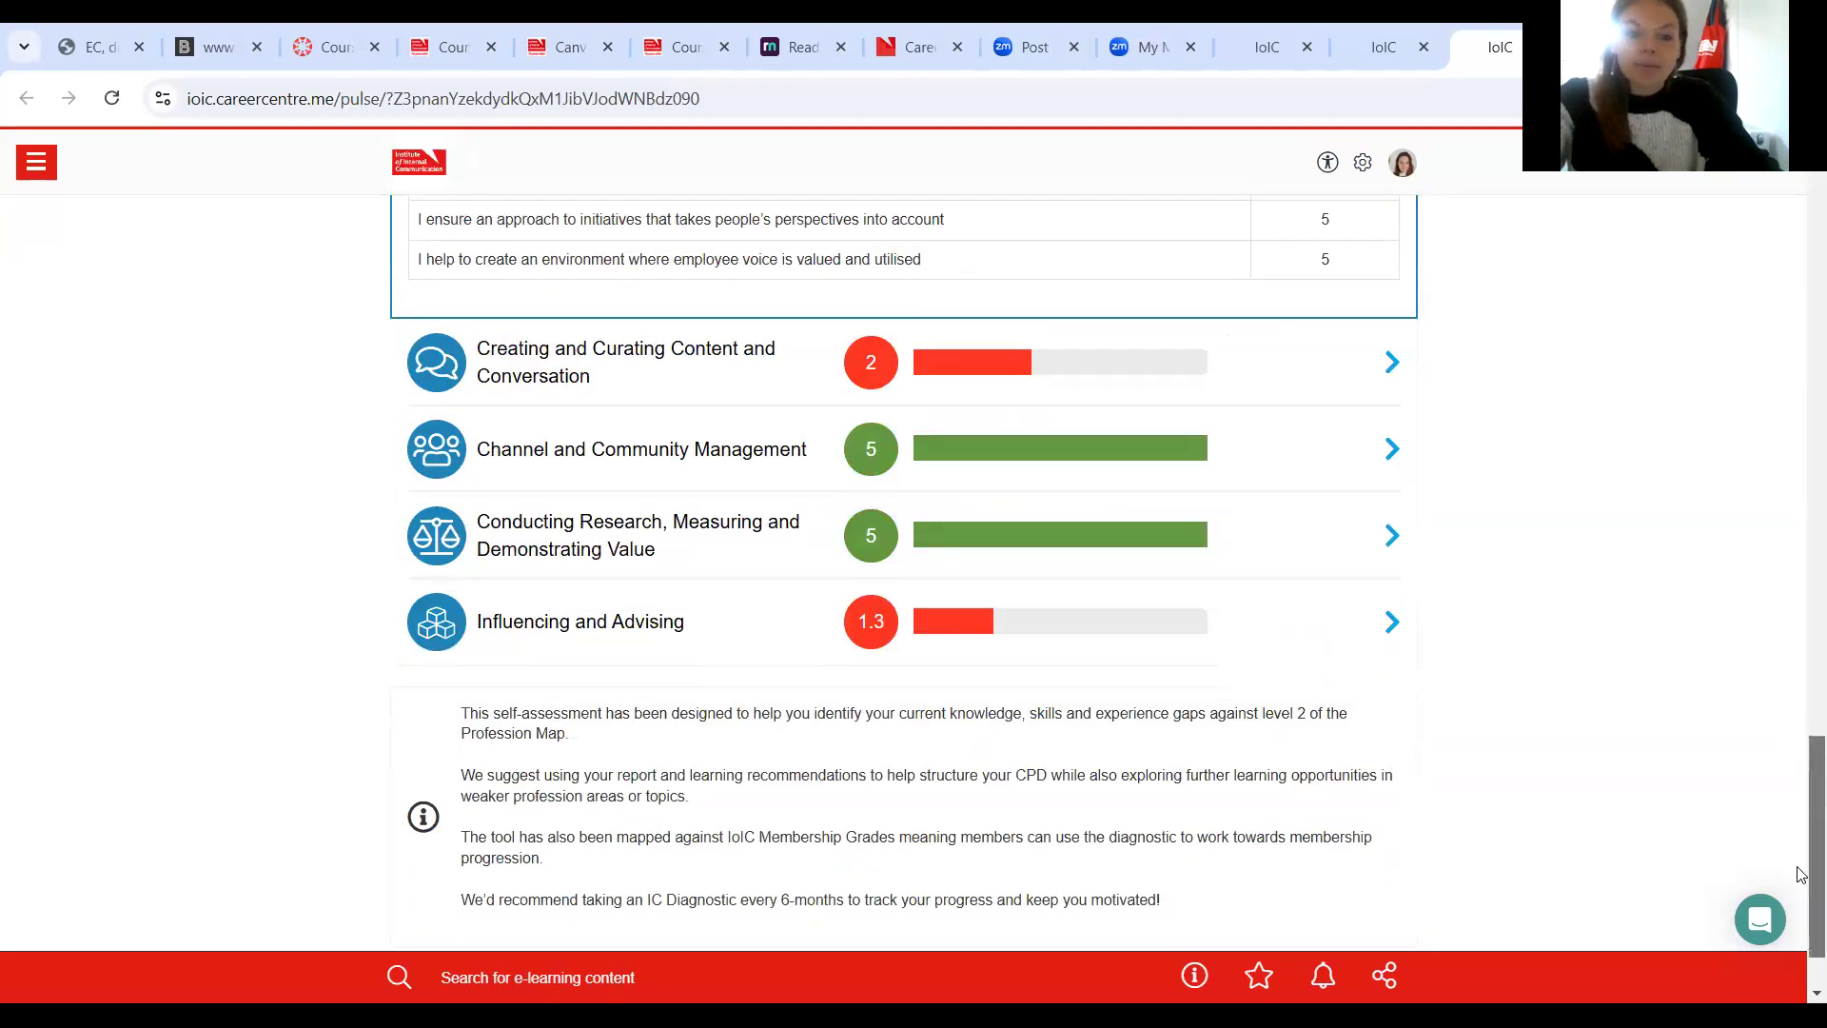
{"action": "left_click", "coordinate": [1250, 360]}
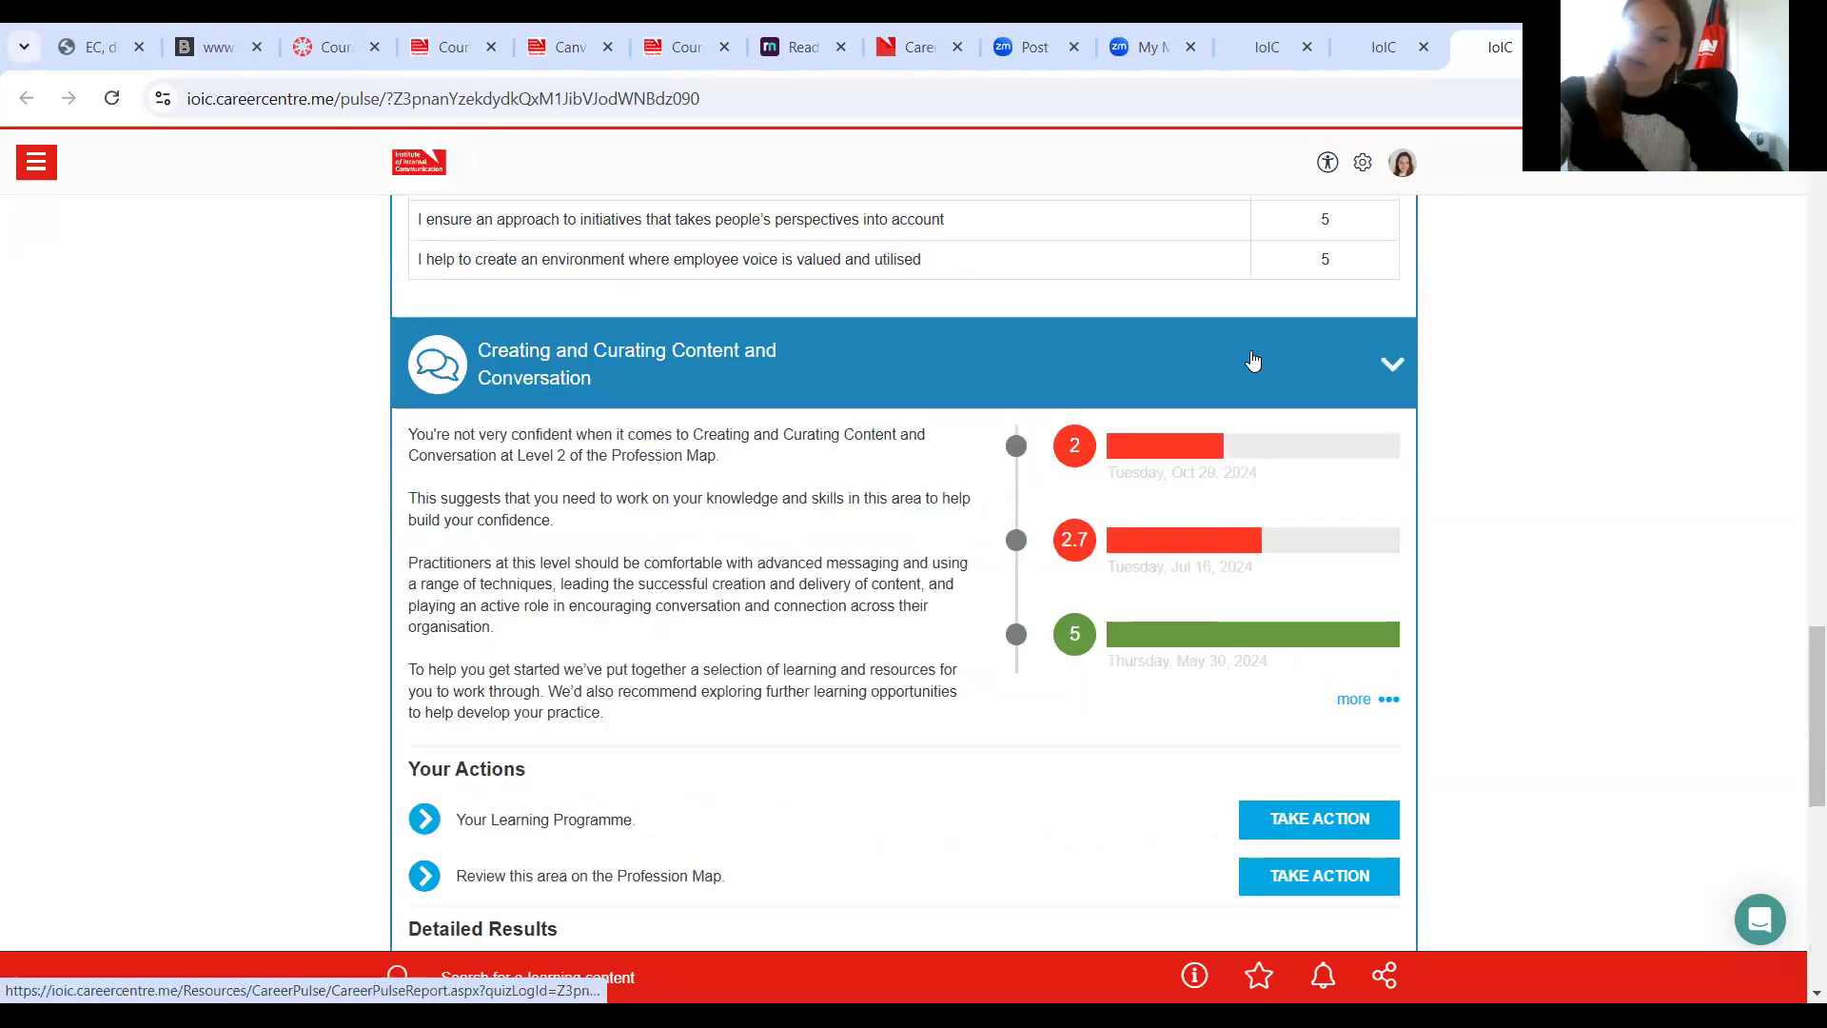
{"action": "left_click_drag", "start_coordinate": [1799, 802], "coordinate": [1799, 764]}
{"action": "scroll", "coordinate": [1799, 765], "scroll_direction": "down", "scroll_amount": 6}
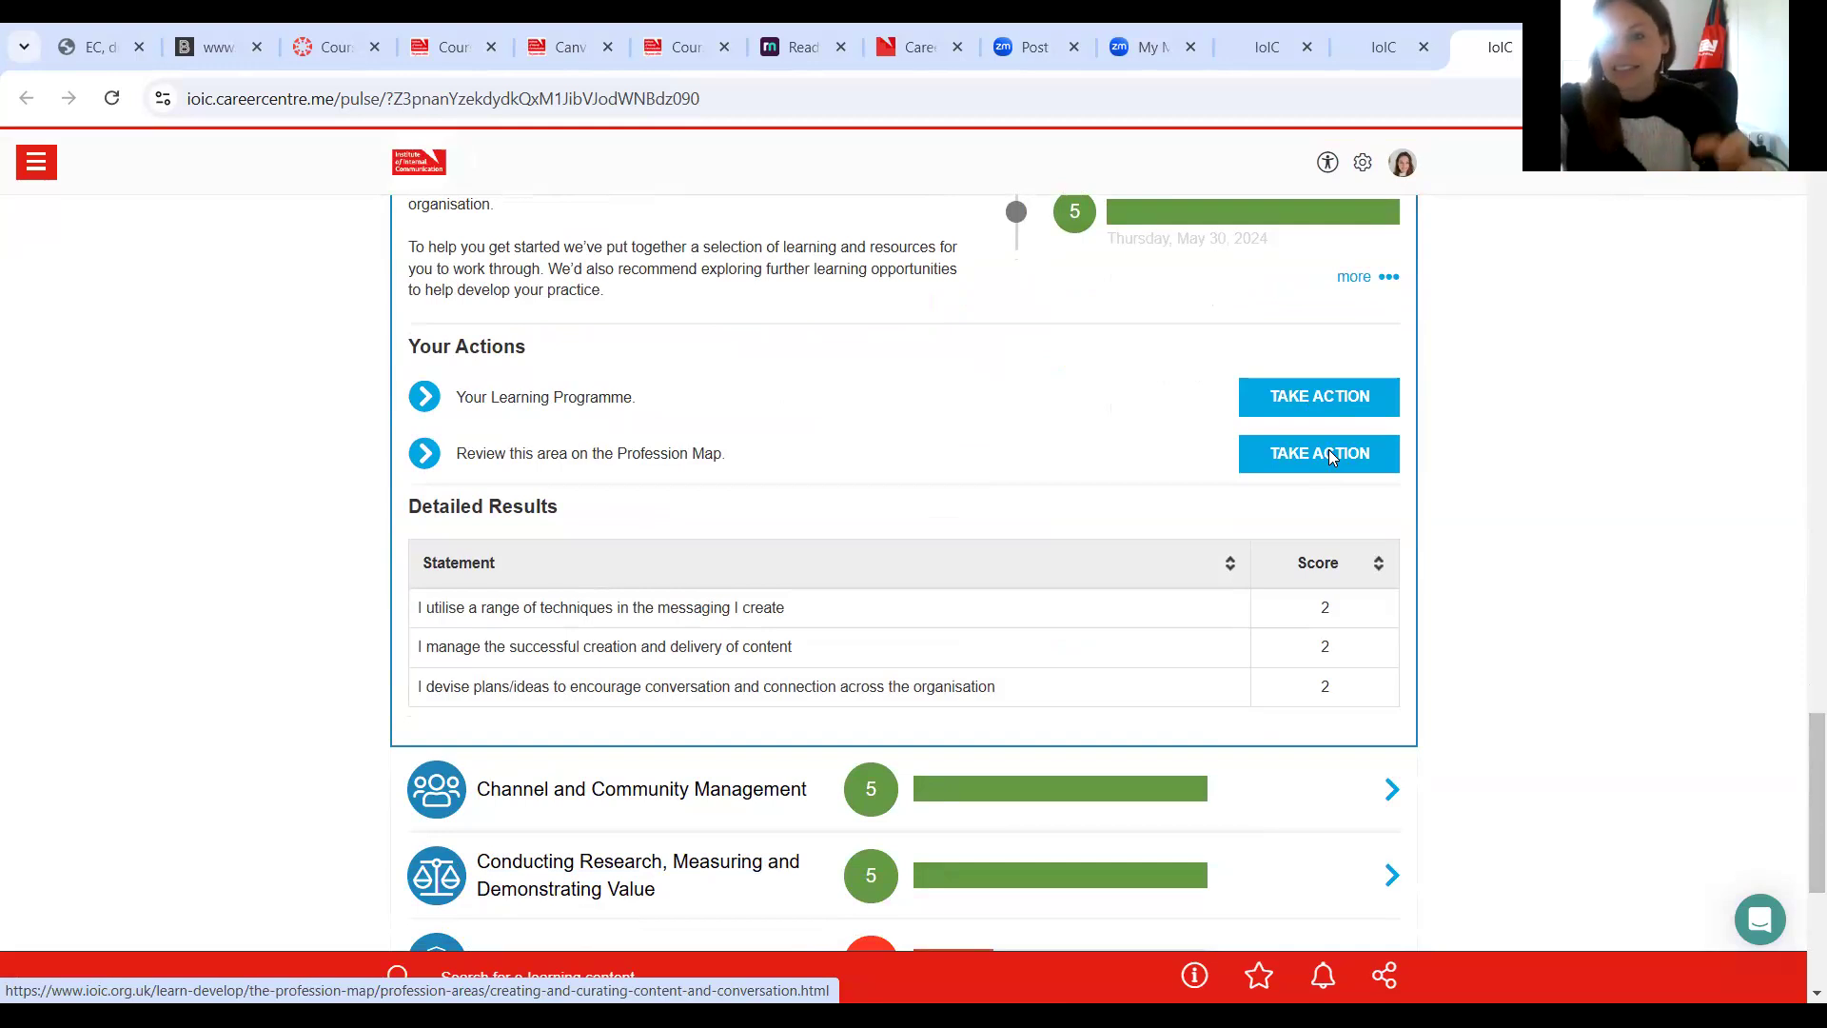
{"action": "left_click", "coordinate": [1329, 399]}
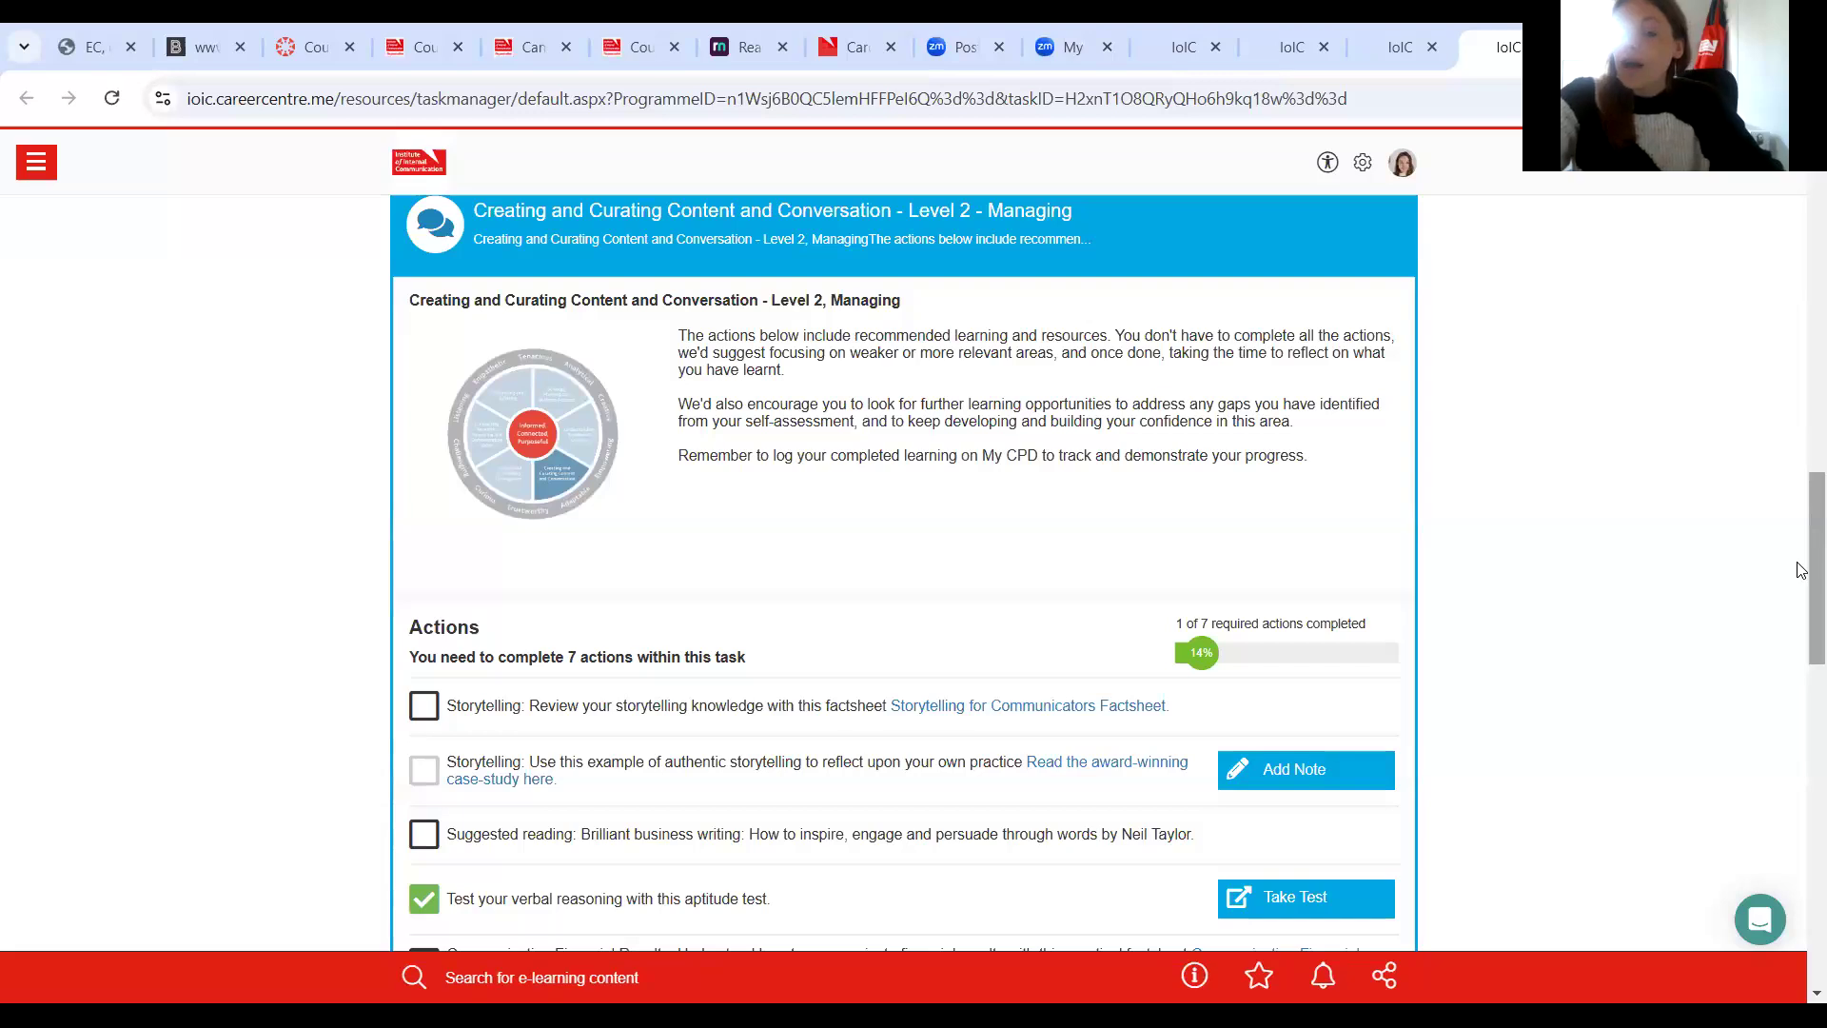
Scroll the Level 2 learning programme up to its development planning guidance.
{"action": "left_click_drag", "start_coordinate": [1801, 569], "coordinate": [1802, 309]}
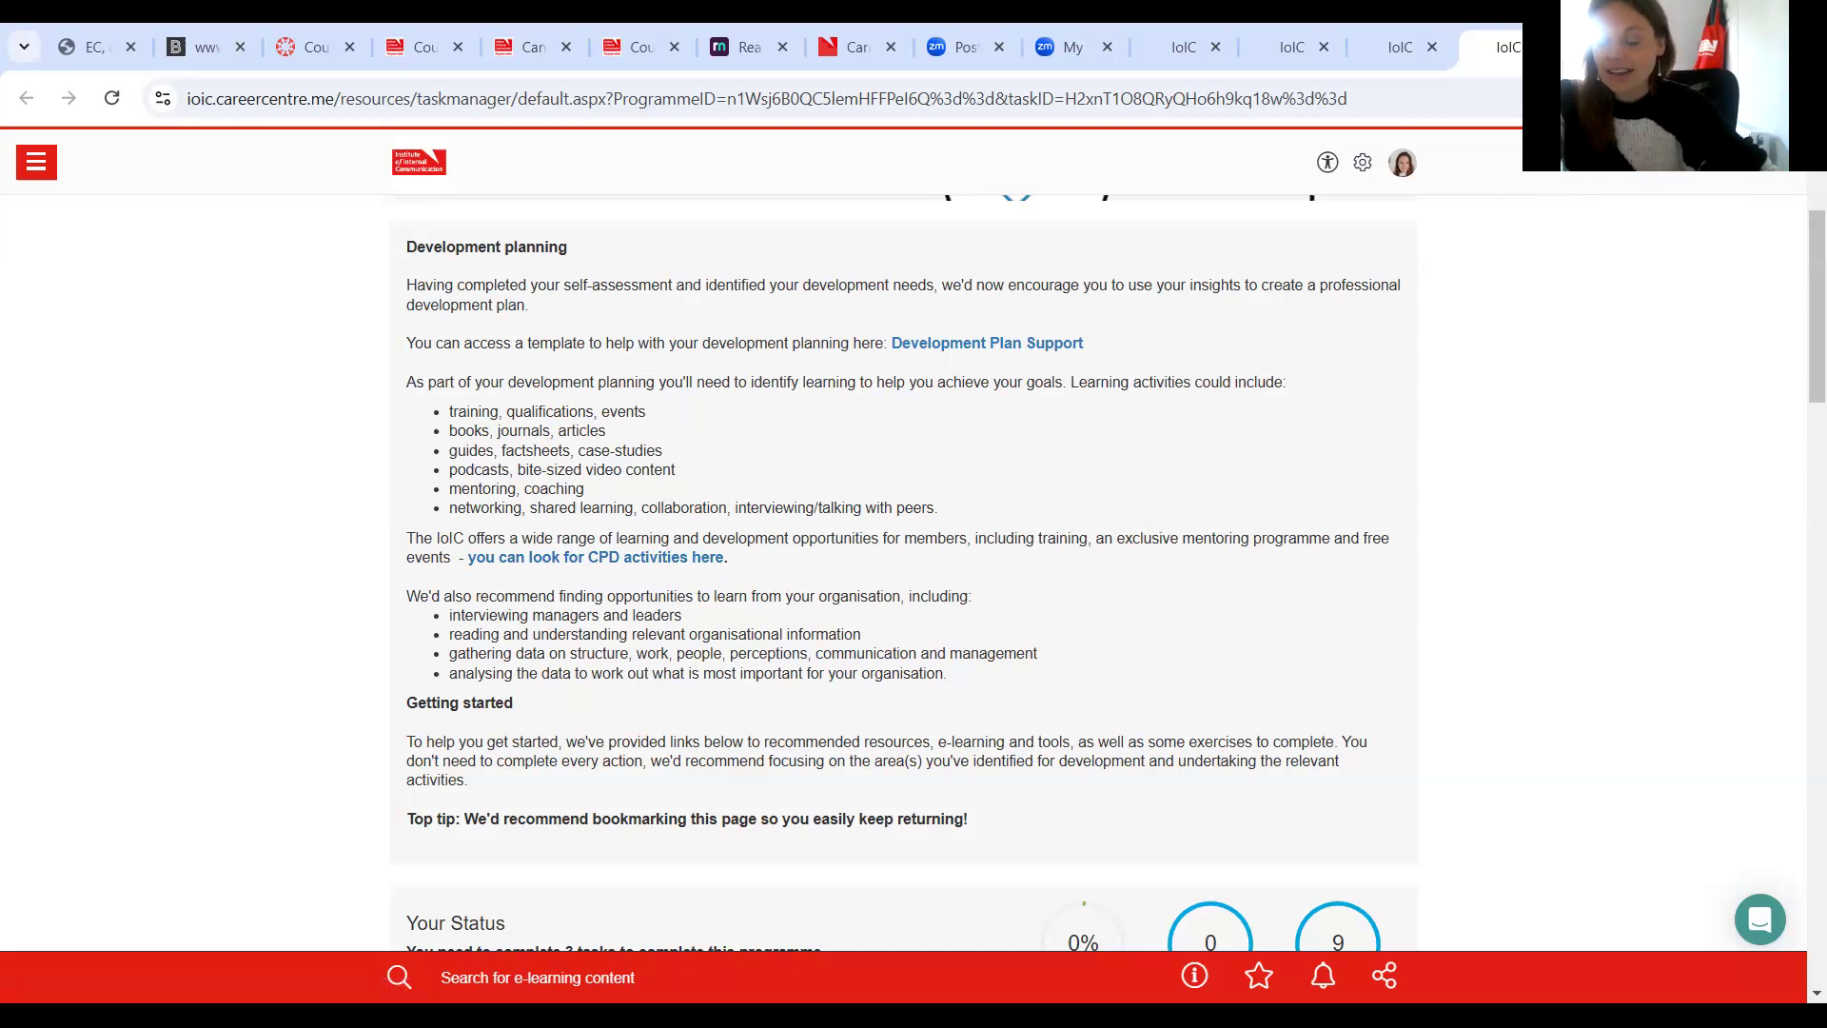
{"action": "left_click", "coordinate": [1259, 975]}
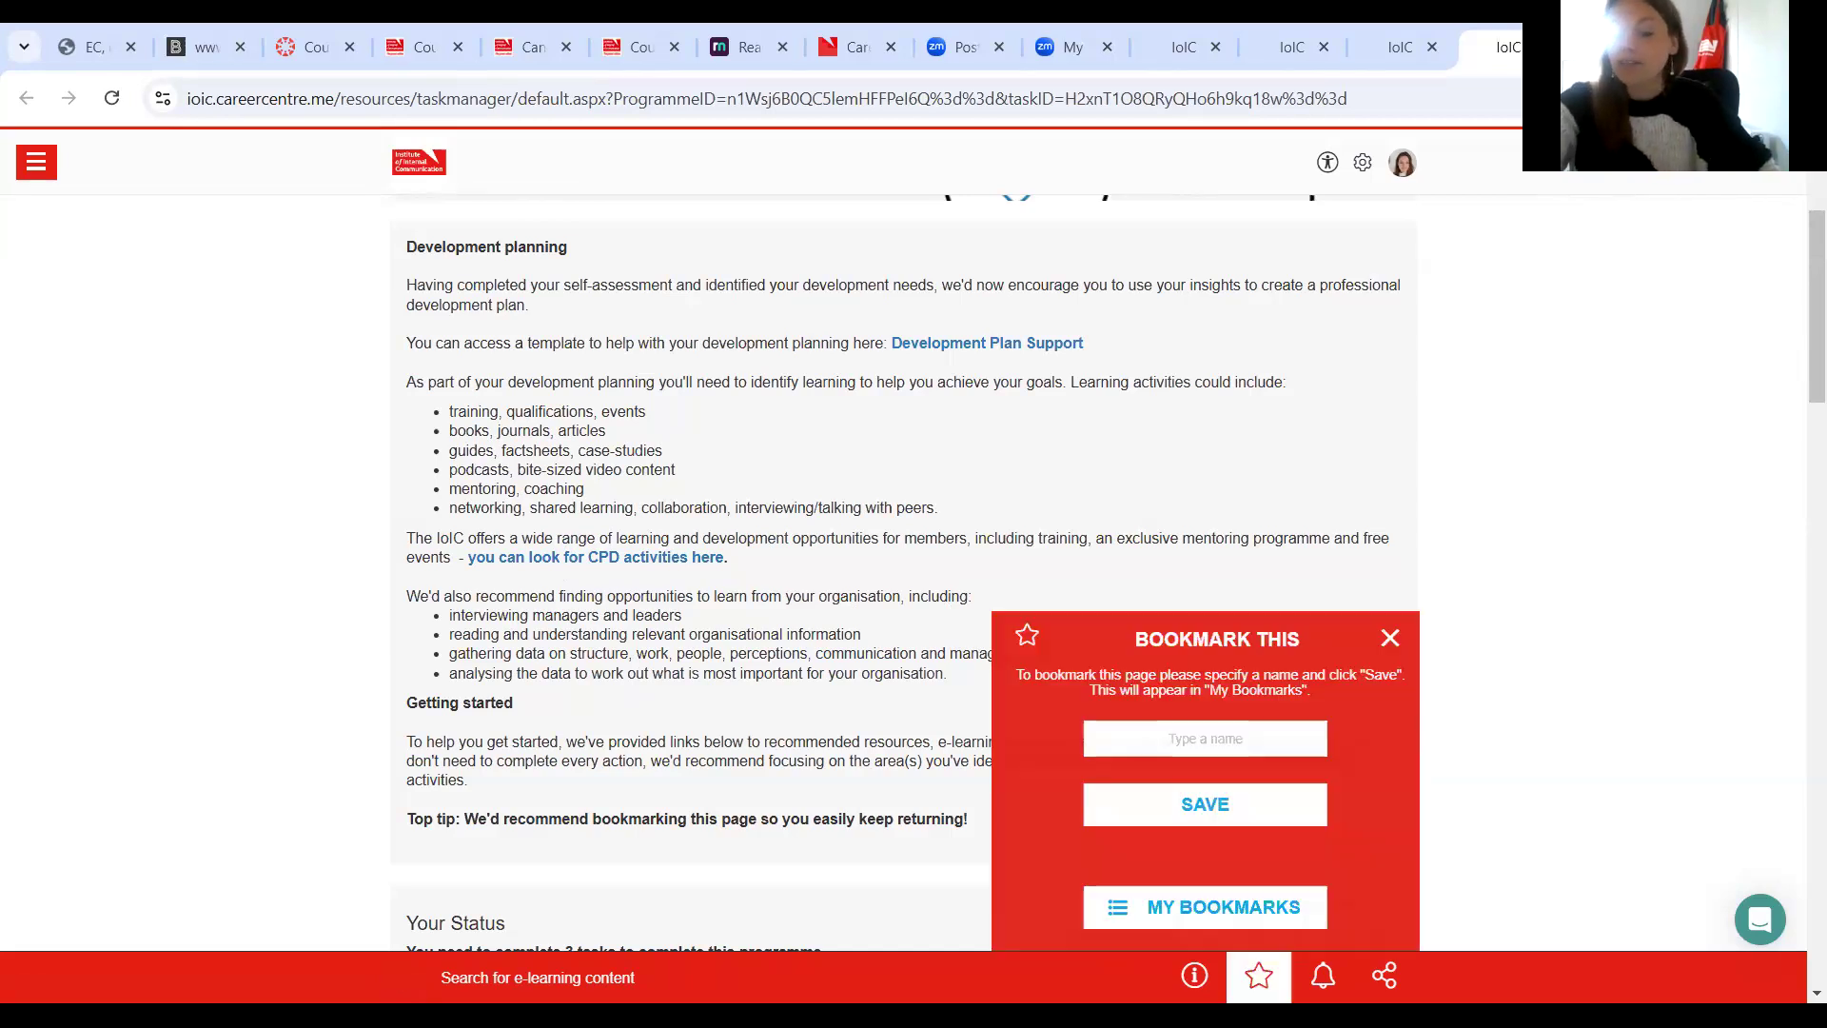
{"action": "left_click", "coordinate": [1237, 906]}
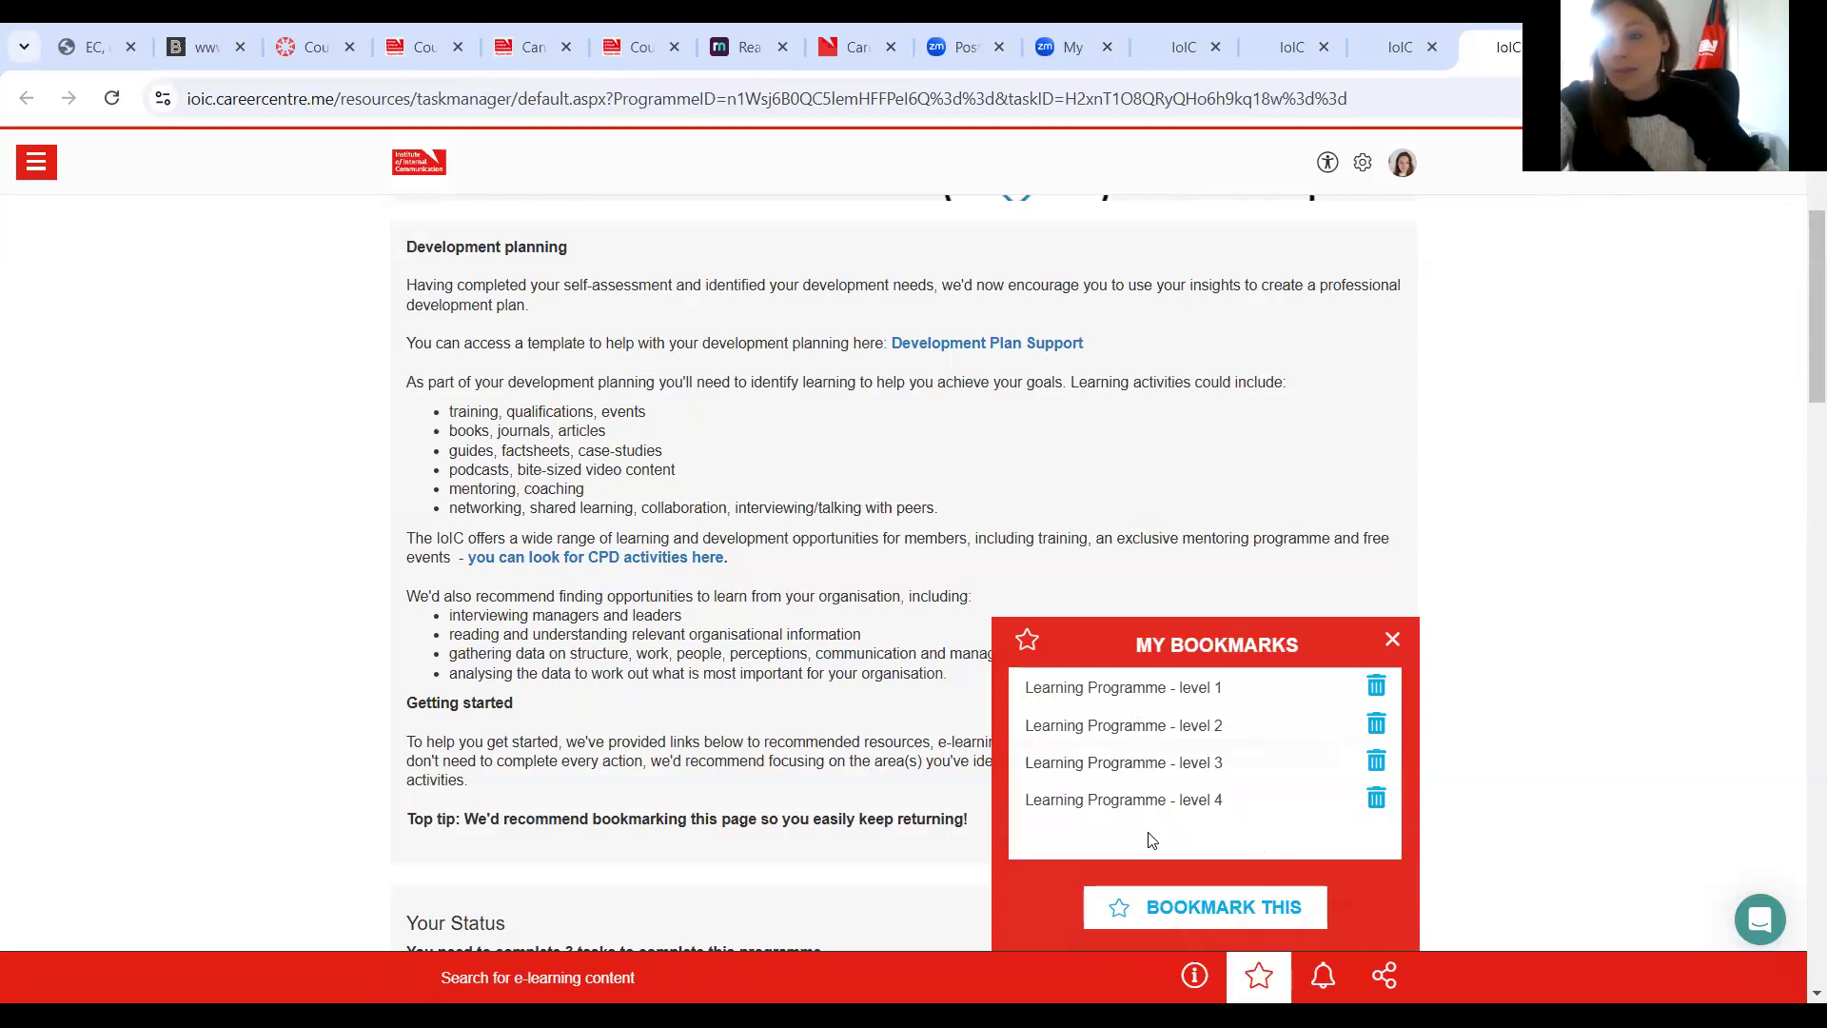
{"action": "left_click", "coordinate": [1393, 638]}
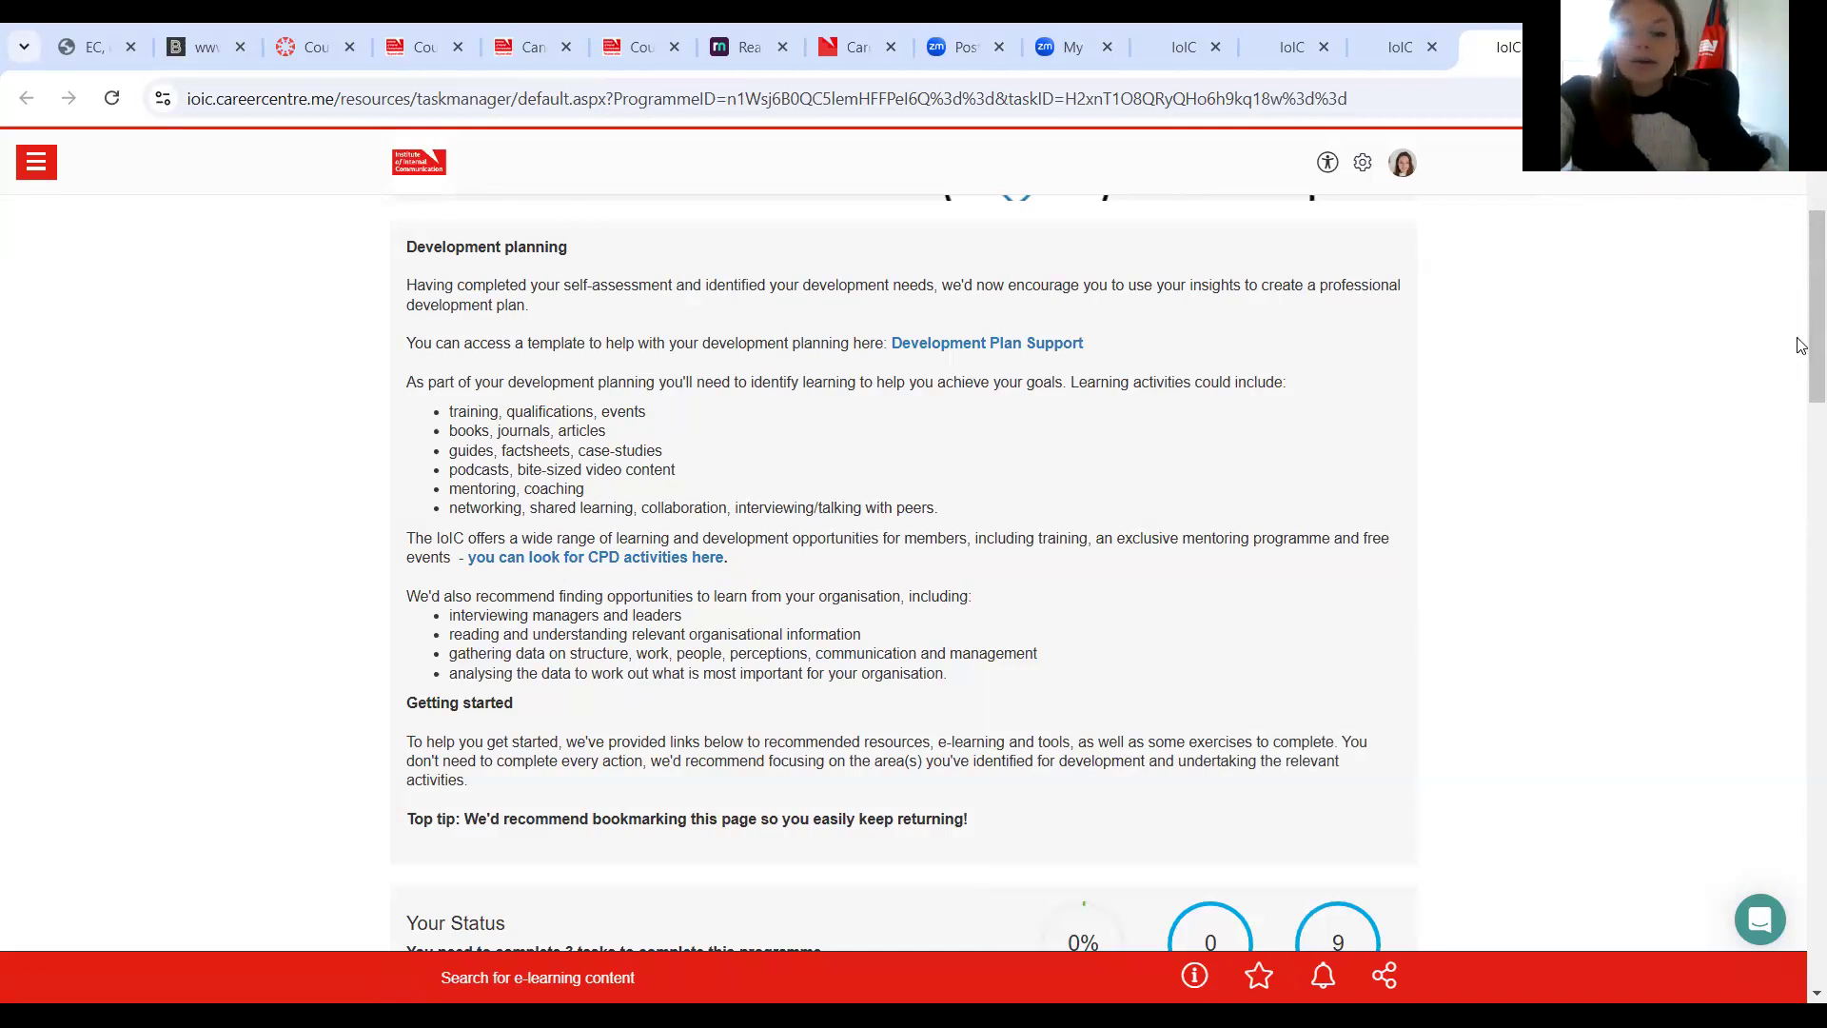
{"action": "scroll", "coordinate": [1801, 352], "scroll_direction": "down", "scroll_amount": 5}
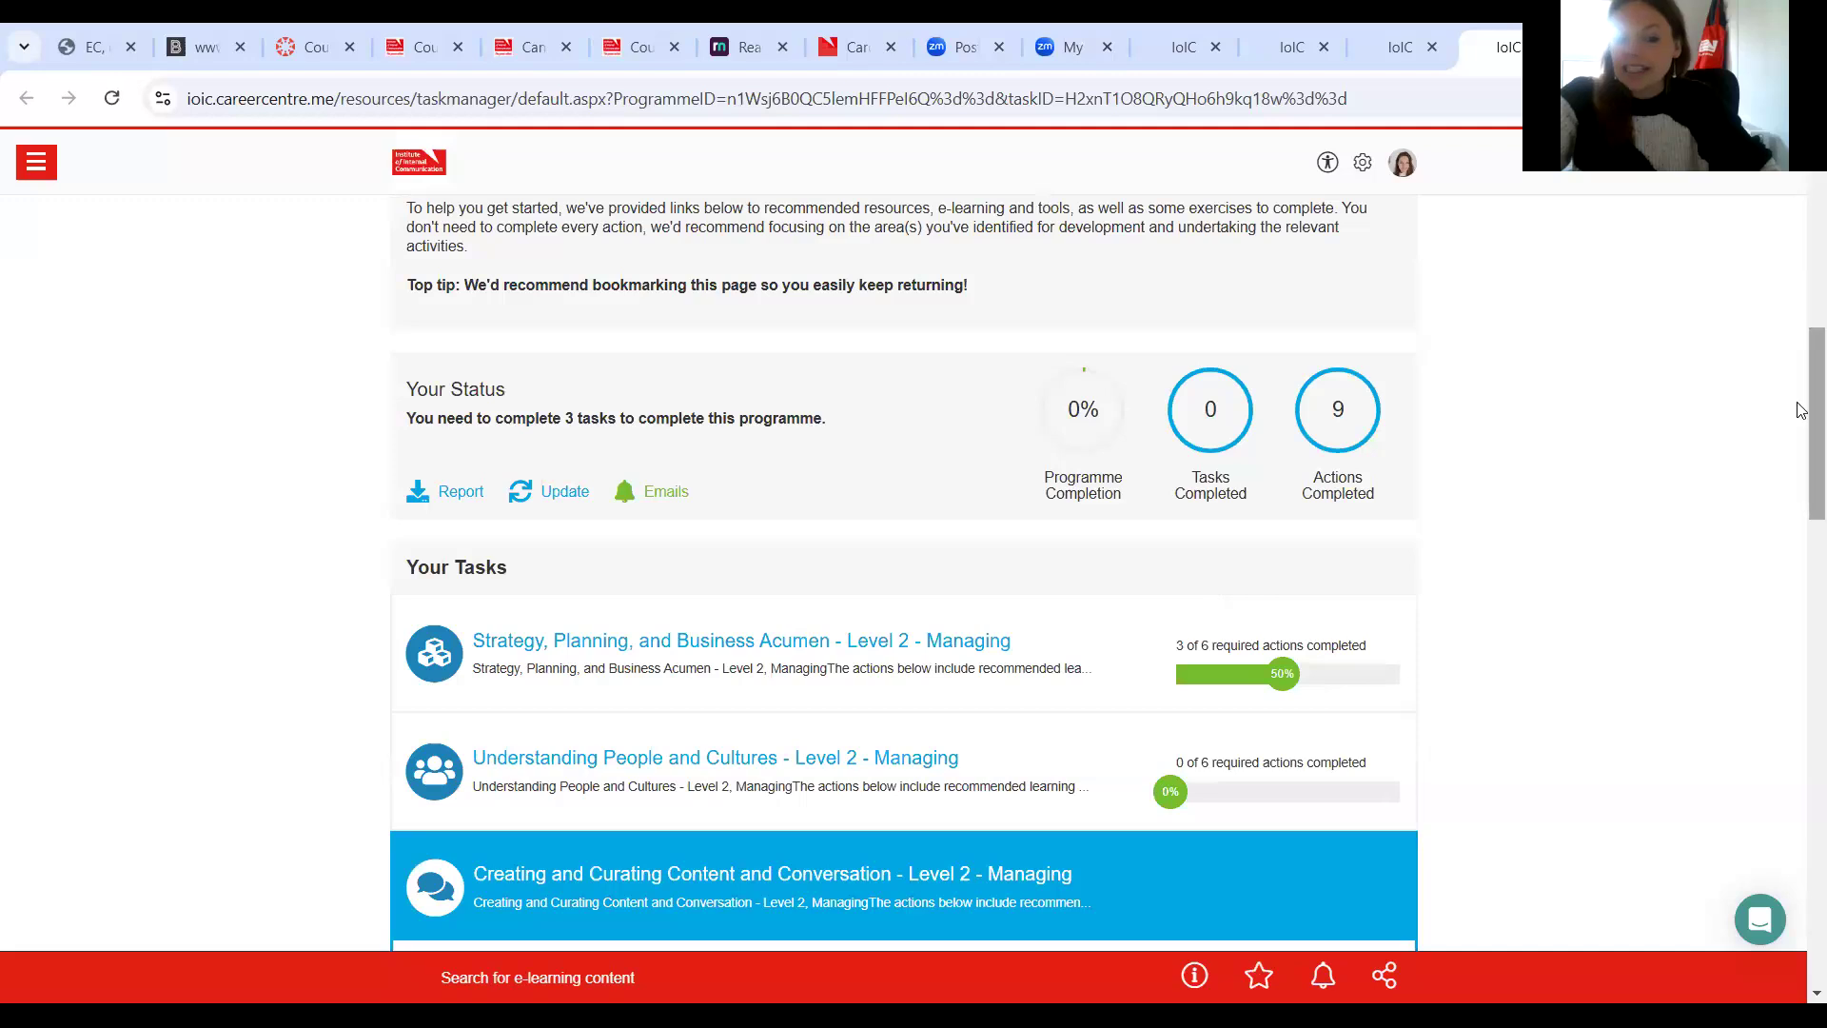
Collapse the Creating and Curating Content and Conversation task.
{"action": "left_click_drag", "start_coordinate": [1805, 409], "coordinate": [1805, 432]}
{"action": "left_click", "coordinate": [975, 782]}
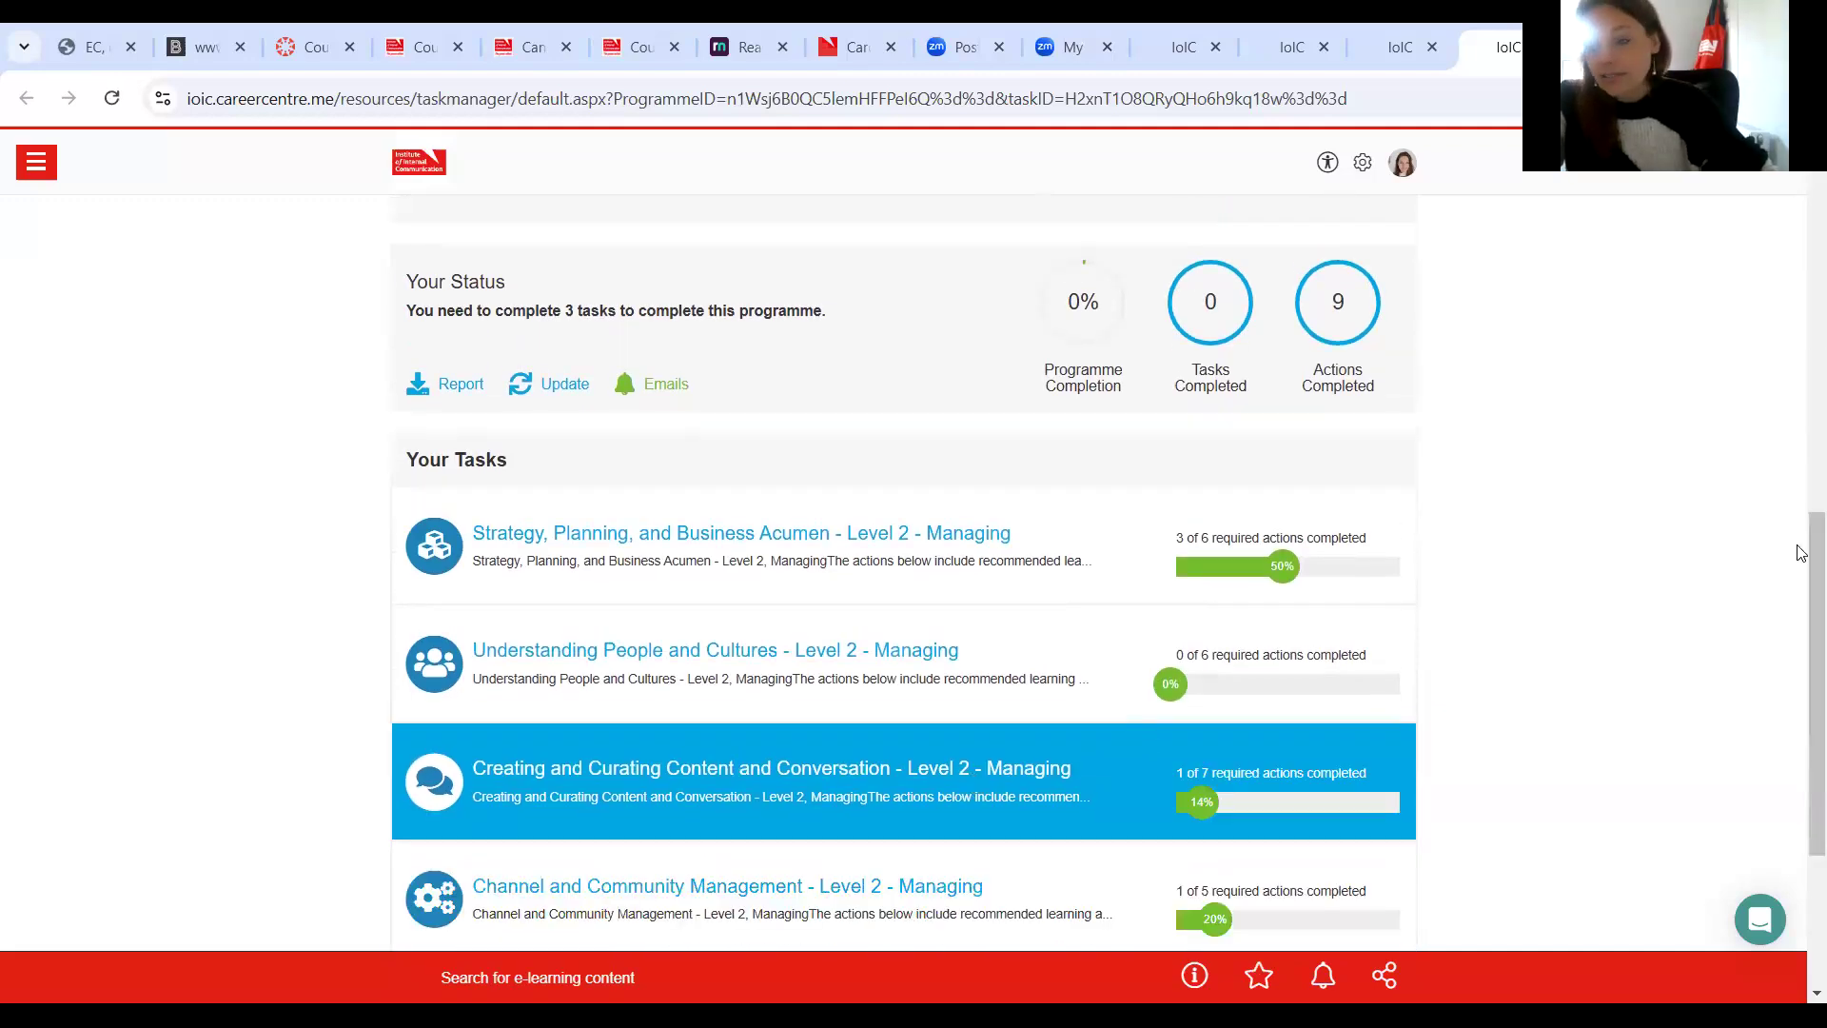
{"action": "left_click_drag", "start_coordinate": [1801, 552], "coordinate": [1802, 604]}
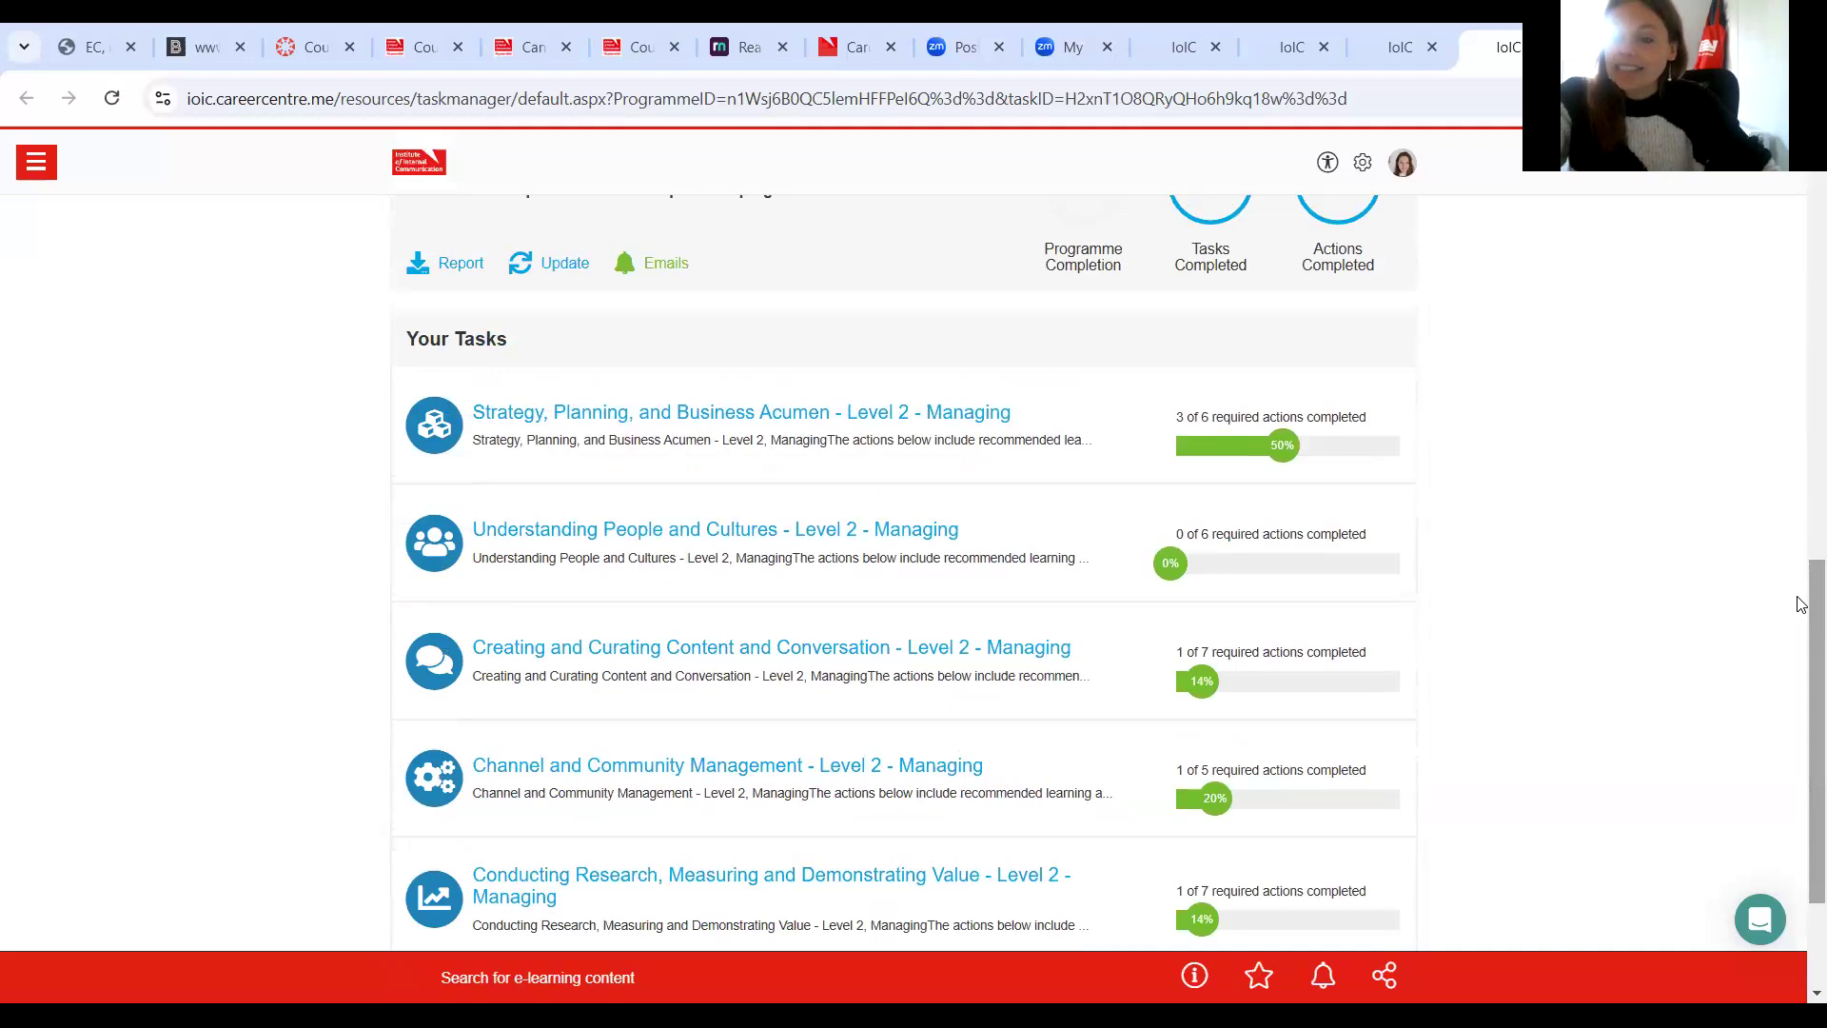
{"action": "left_click_drag", "start_coordinate": [1798, 600], "coordinate": [1802, 452]}
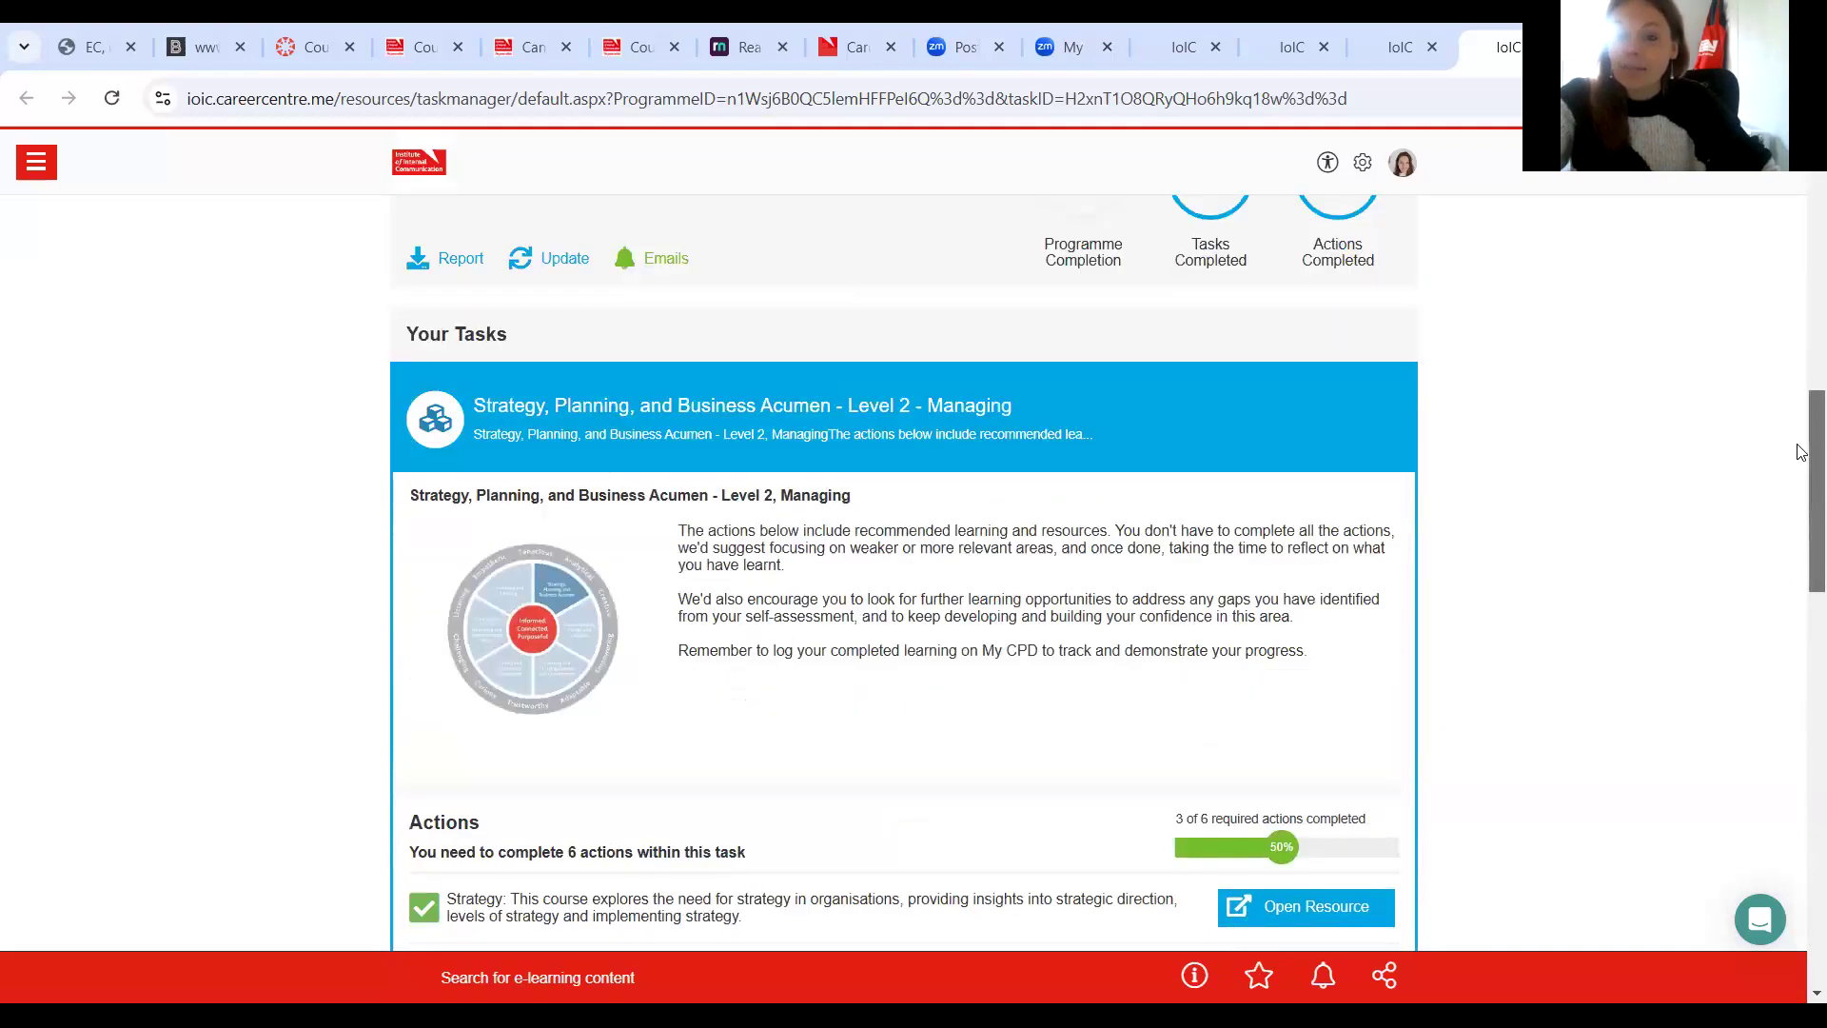
Collapse the Strategy, Planning and Business Acumen task and review all six Level 2 tasks' progress.
{"action": "left_click", "coordinate": [1059, 461]}
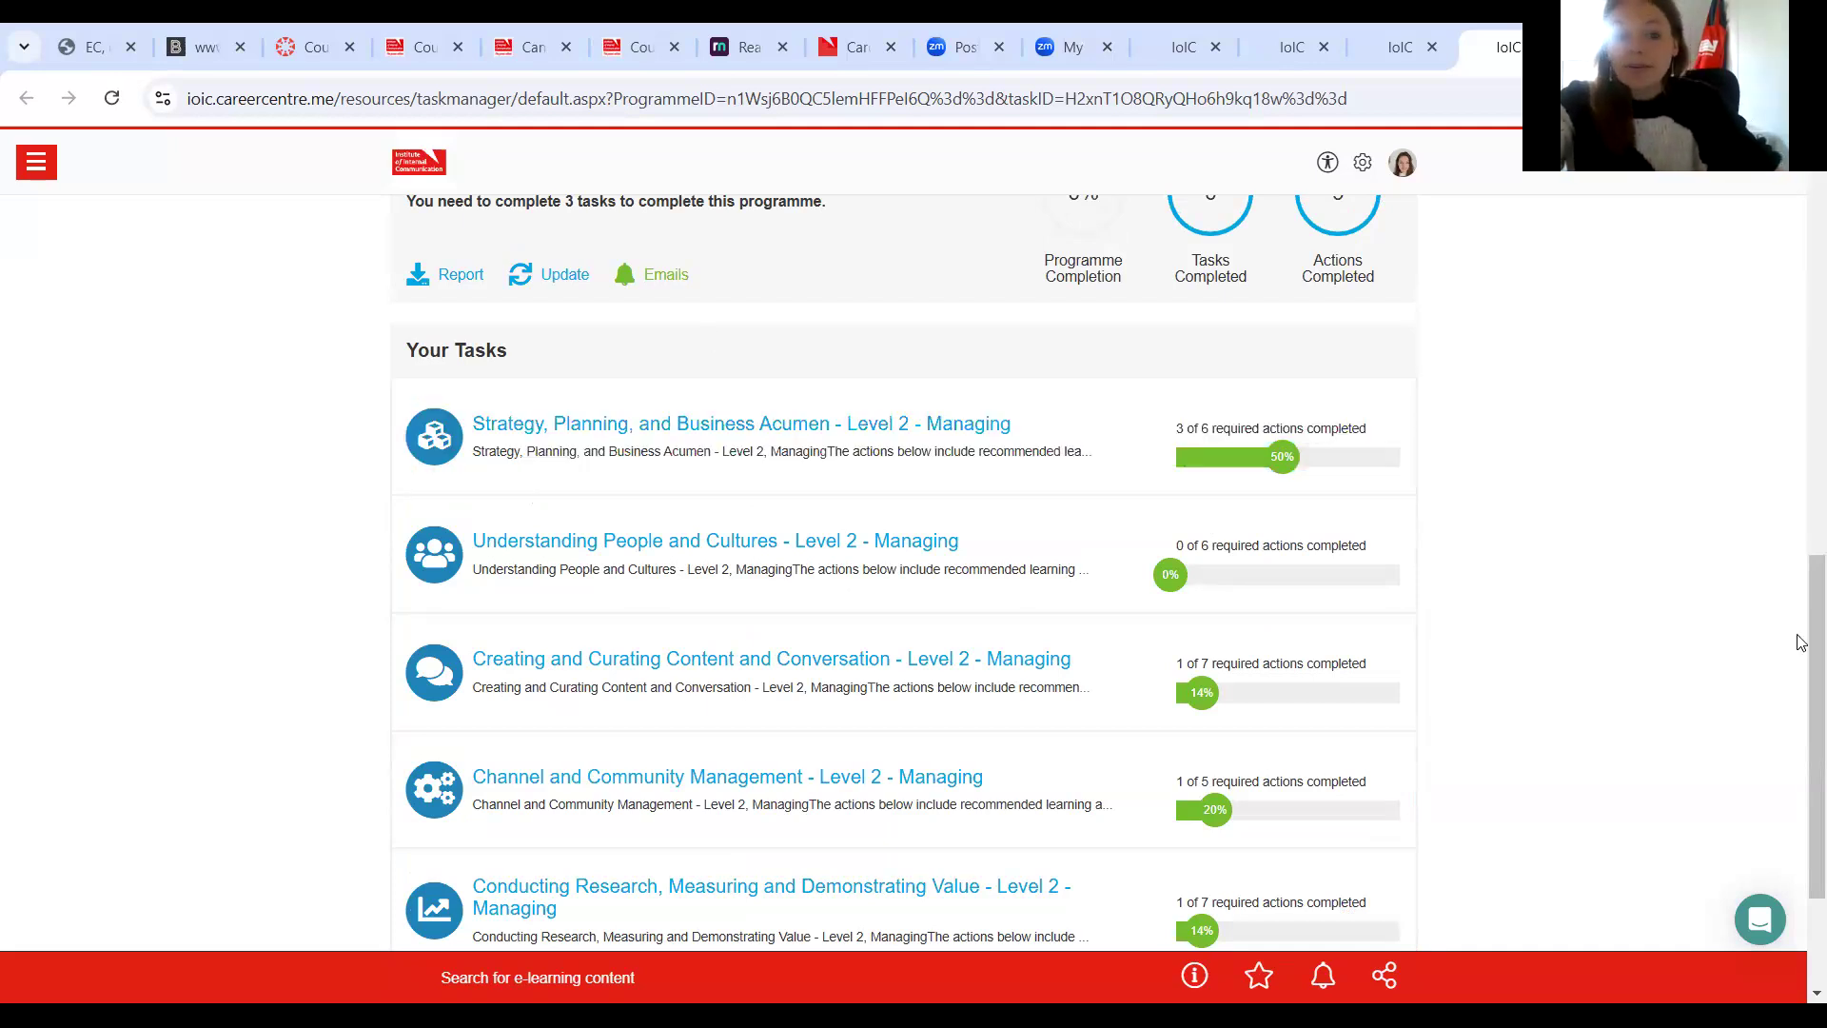
{"action": "scroll", "coordinate": [1803, 644], "scroll_direction": "up", "scroll_amount": 3}
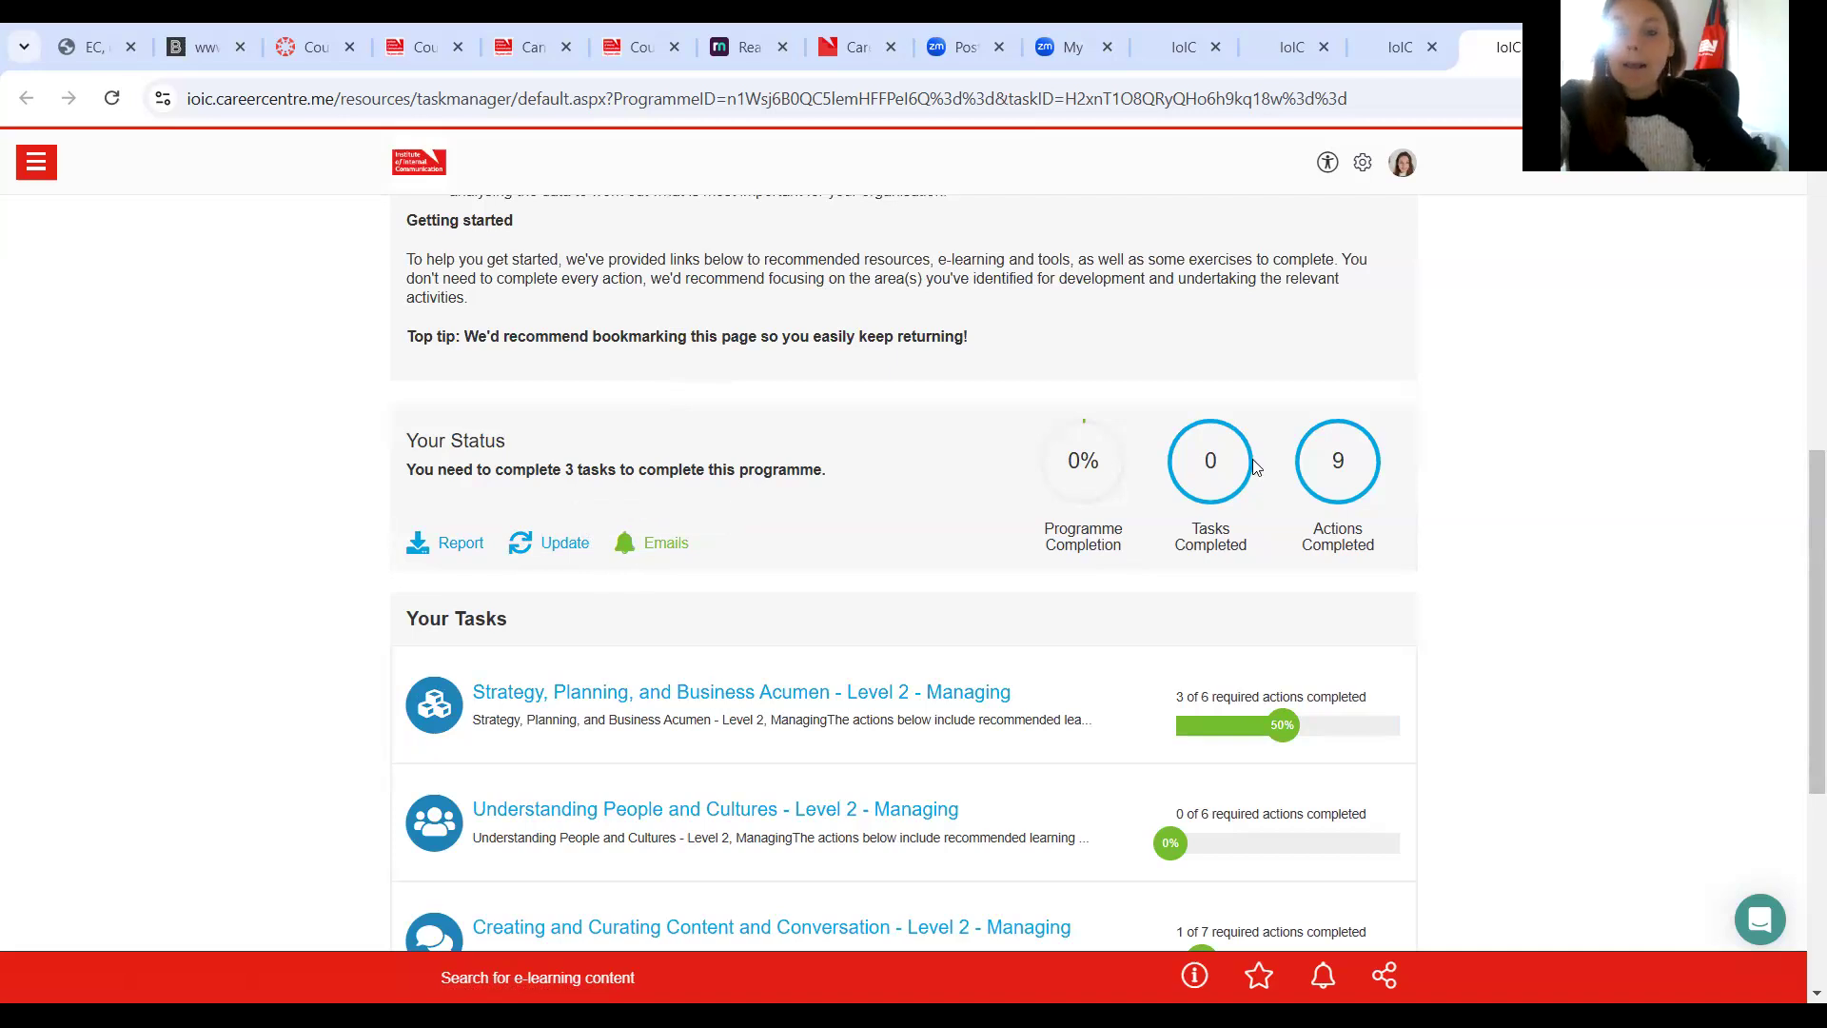
{"action": "scroll", "coordinate": [1800, 732], "scroll_direction": "down", "scroll_amount": 5}
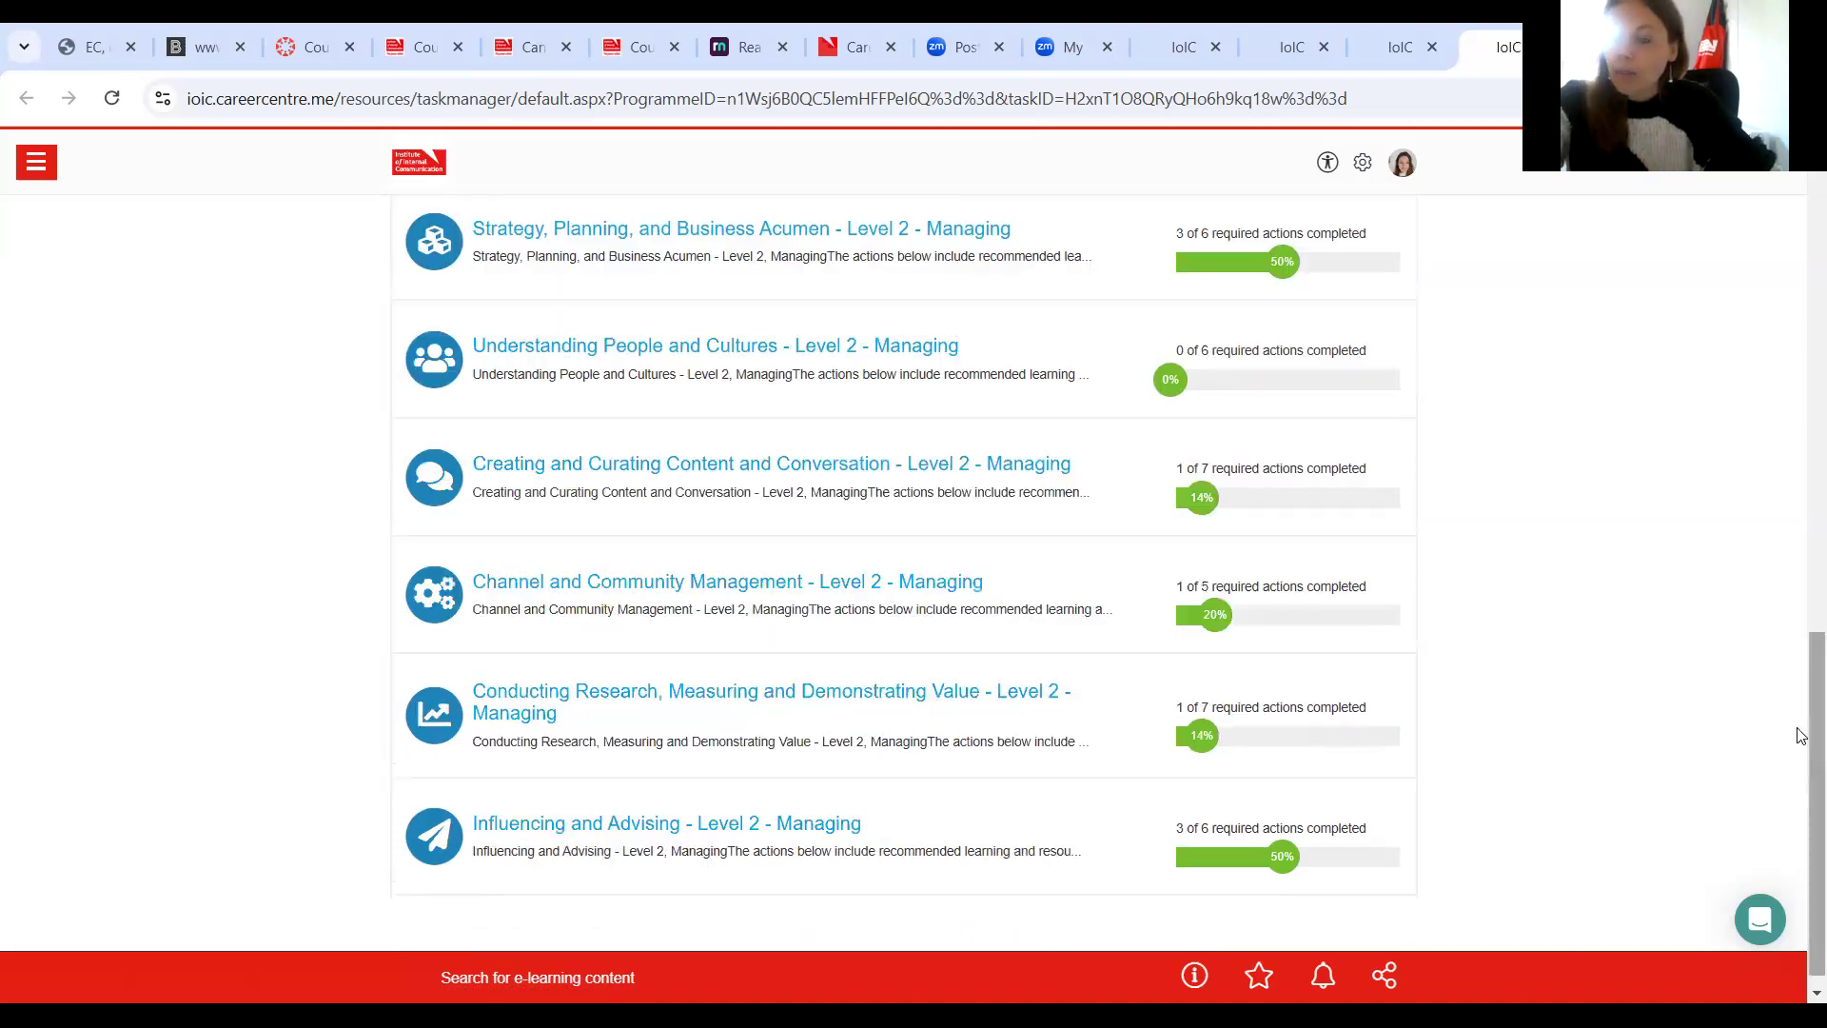
{"action": "scroll", "coordinate": [1799, 562], "scroll_direction": "up", "scroll_amount": 9}
{"action": "scroll", "coordinate": [1800, 286], "scroll_direction": "up", "scroll_amount": 3}
{"action": "scroll", "coordinate": [1801, 400], "scroll_direction": "down", "scroll_amount": 3}
{"action": "scroll", "coordinate": [1800, 514], "scroll_direction": "down", "scroll_amount": 3}
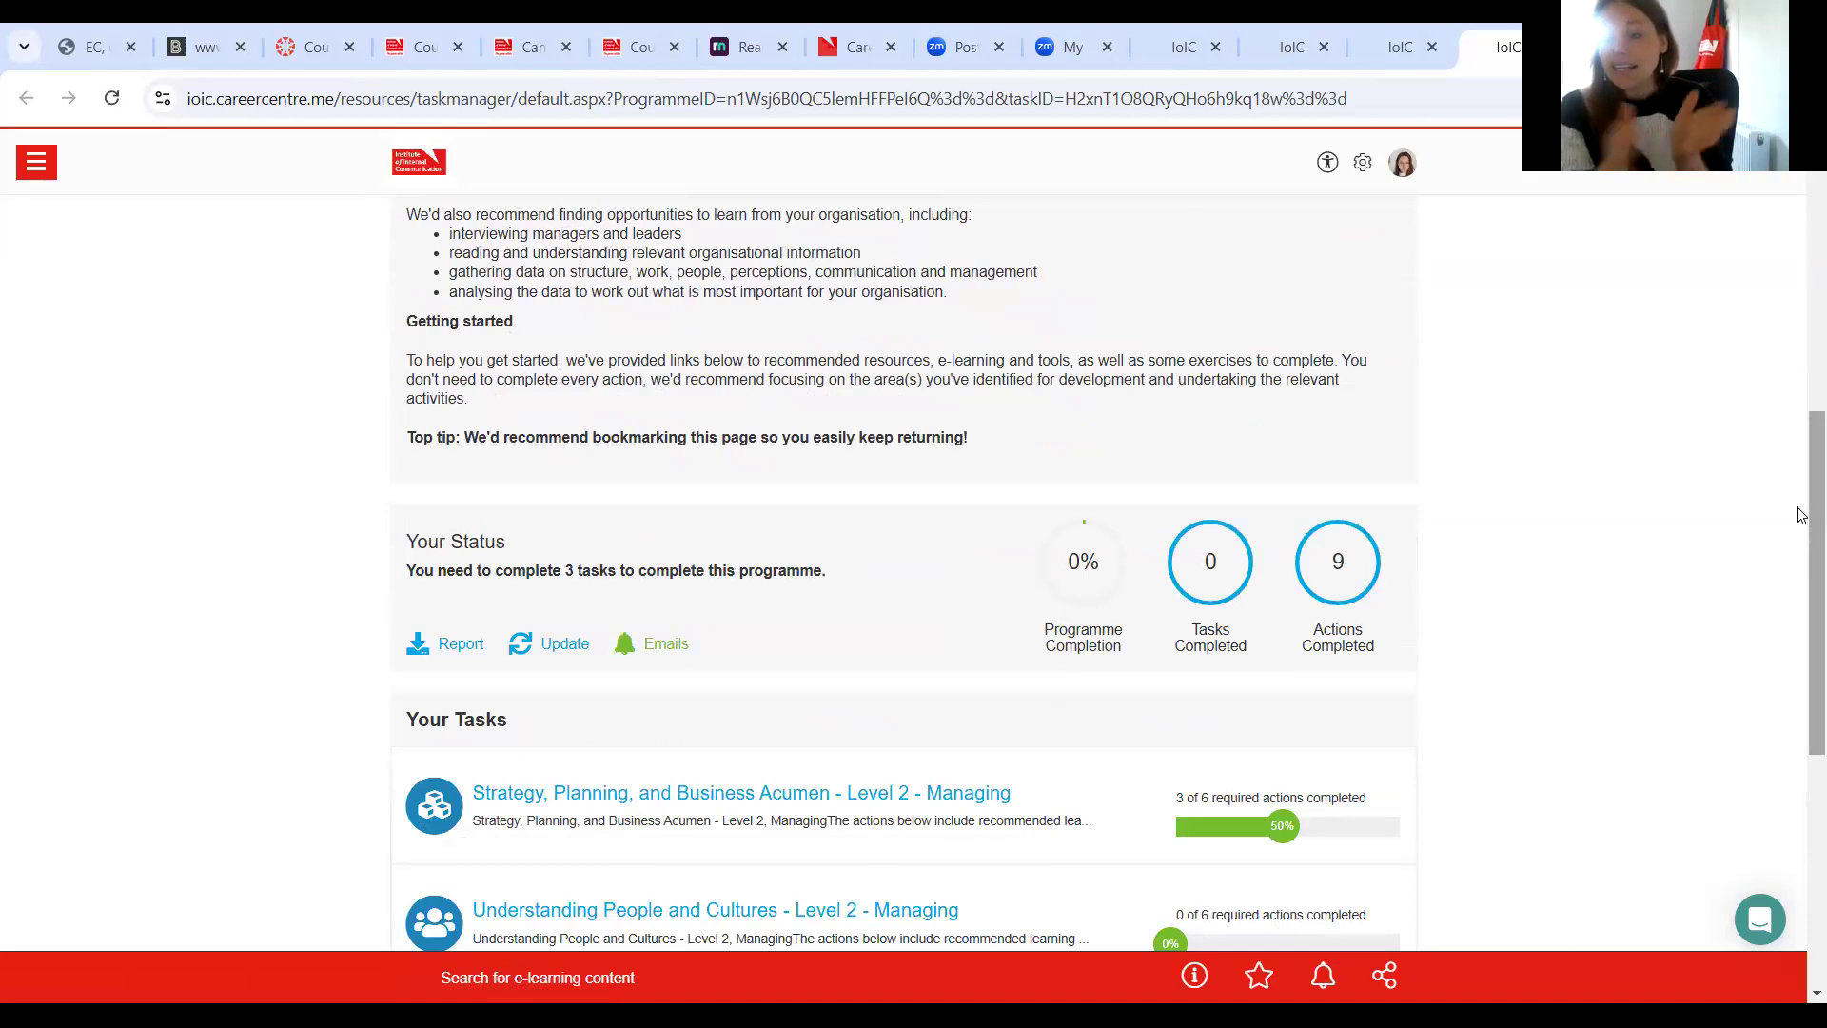
{"action": "scroll", "coordinate": [1802, 238], "scroll_direction": "up", "scroll_amount": 7}
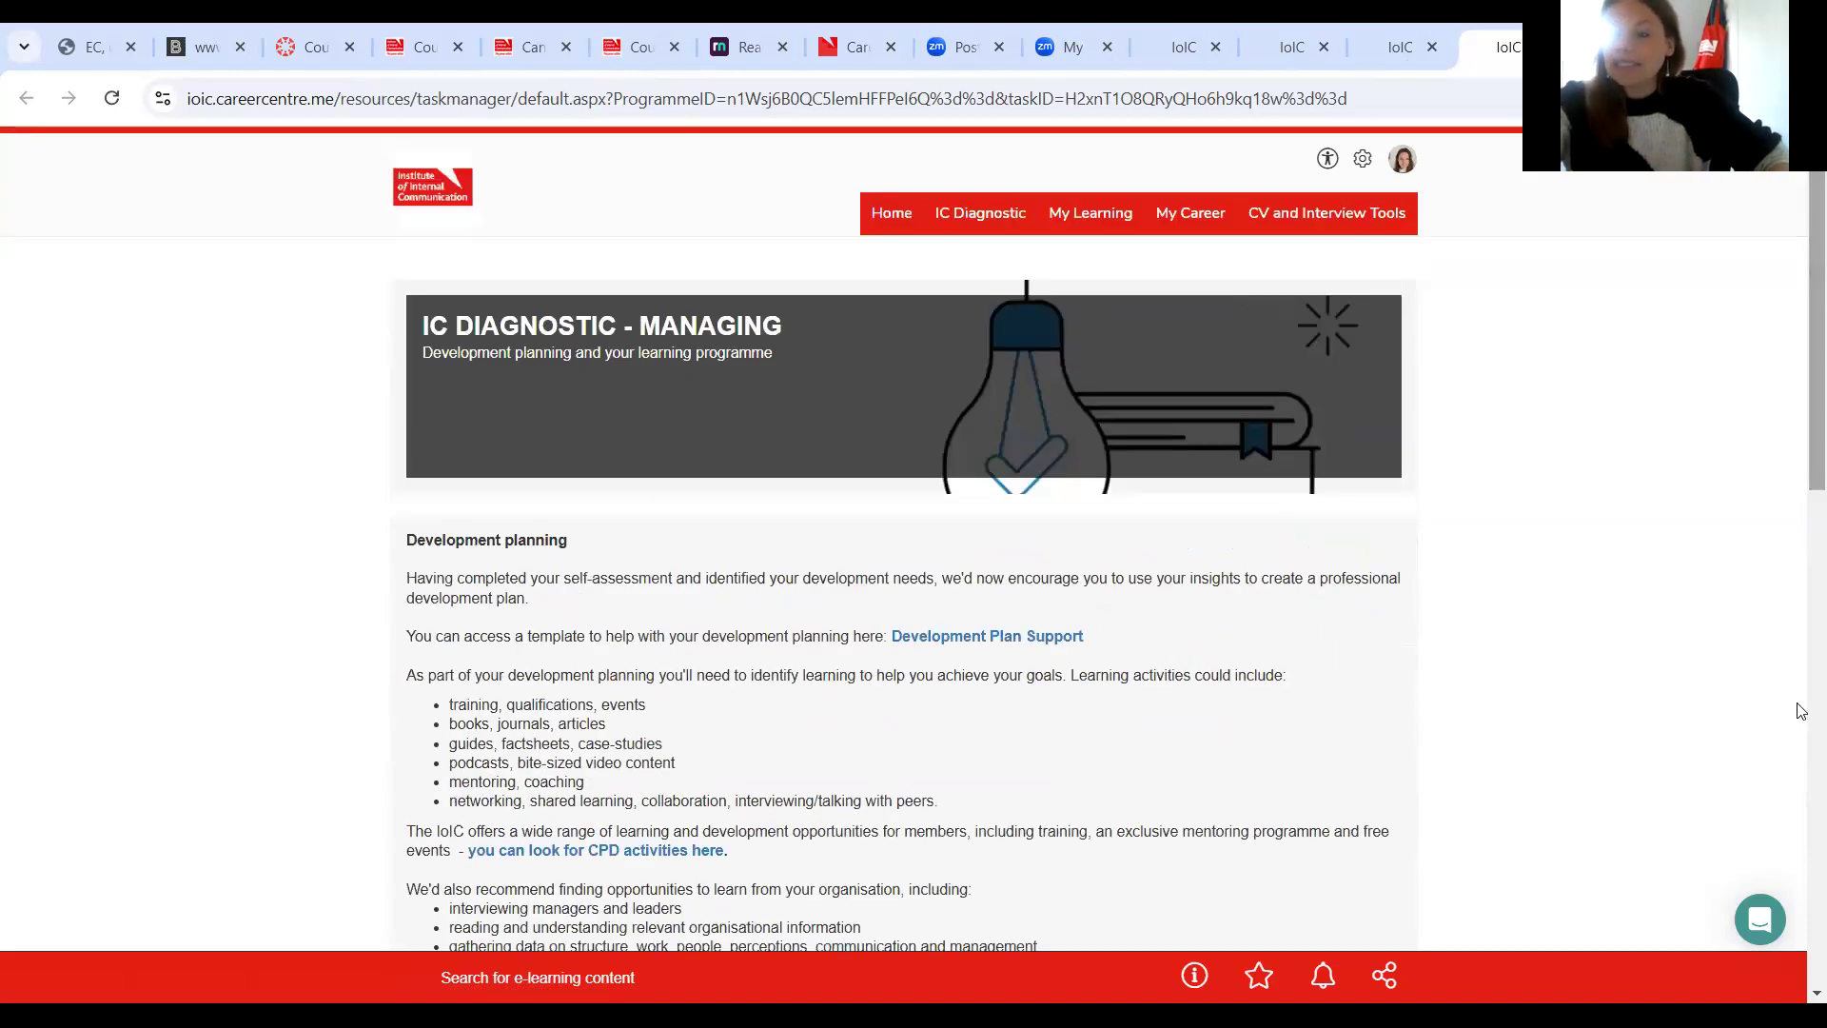
Check the Managing report's other report dates, then return to the members home page.
{"action": "left_click", "coordinate": [1405, 59]}
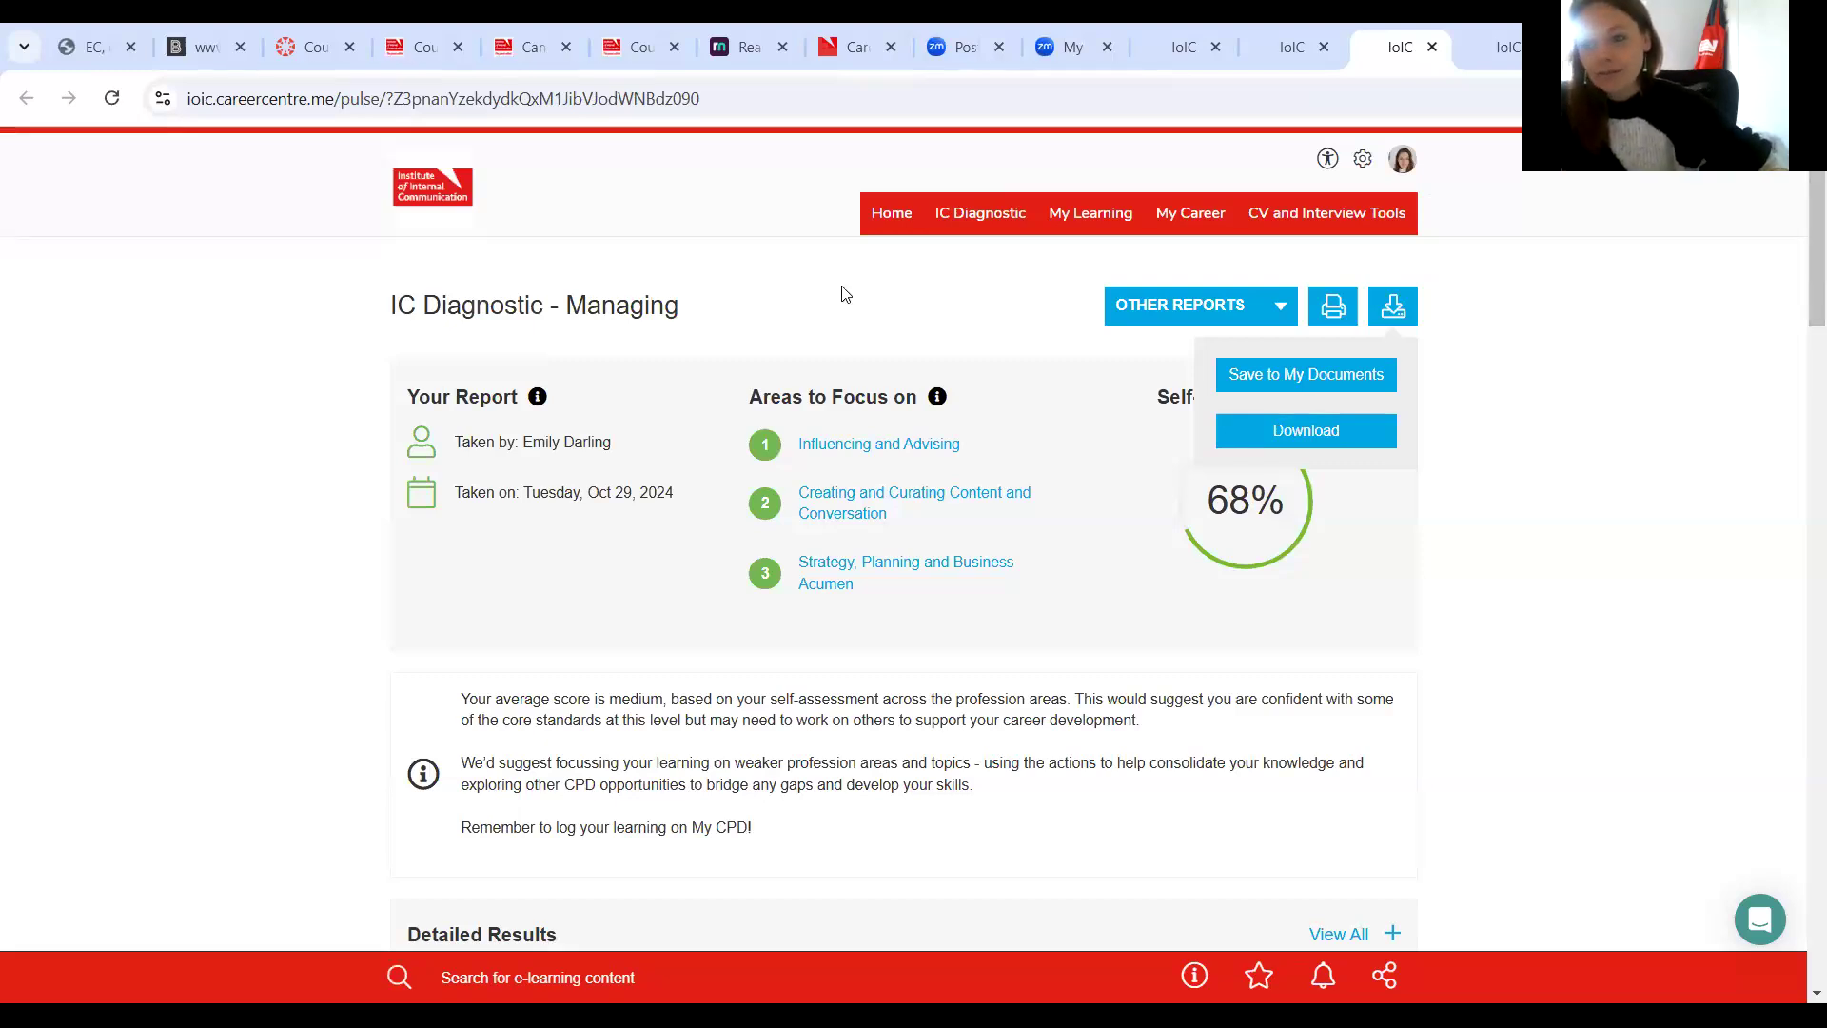
{"action": "left_click", "coordinate": [1141, 317]}
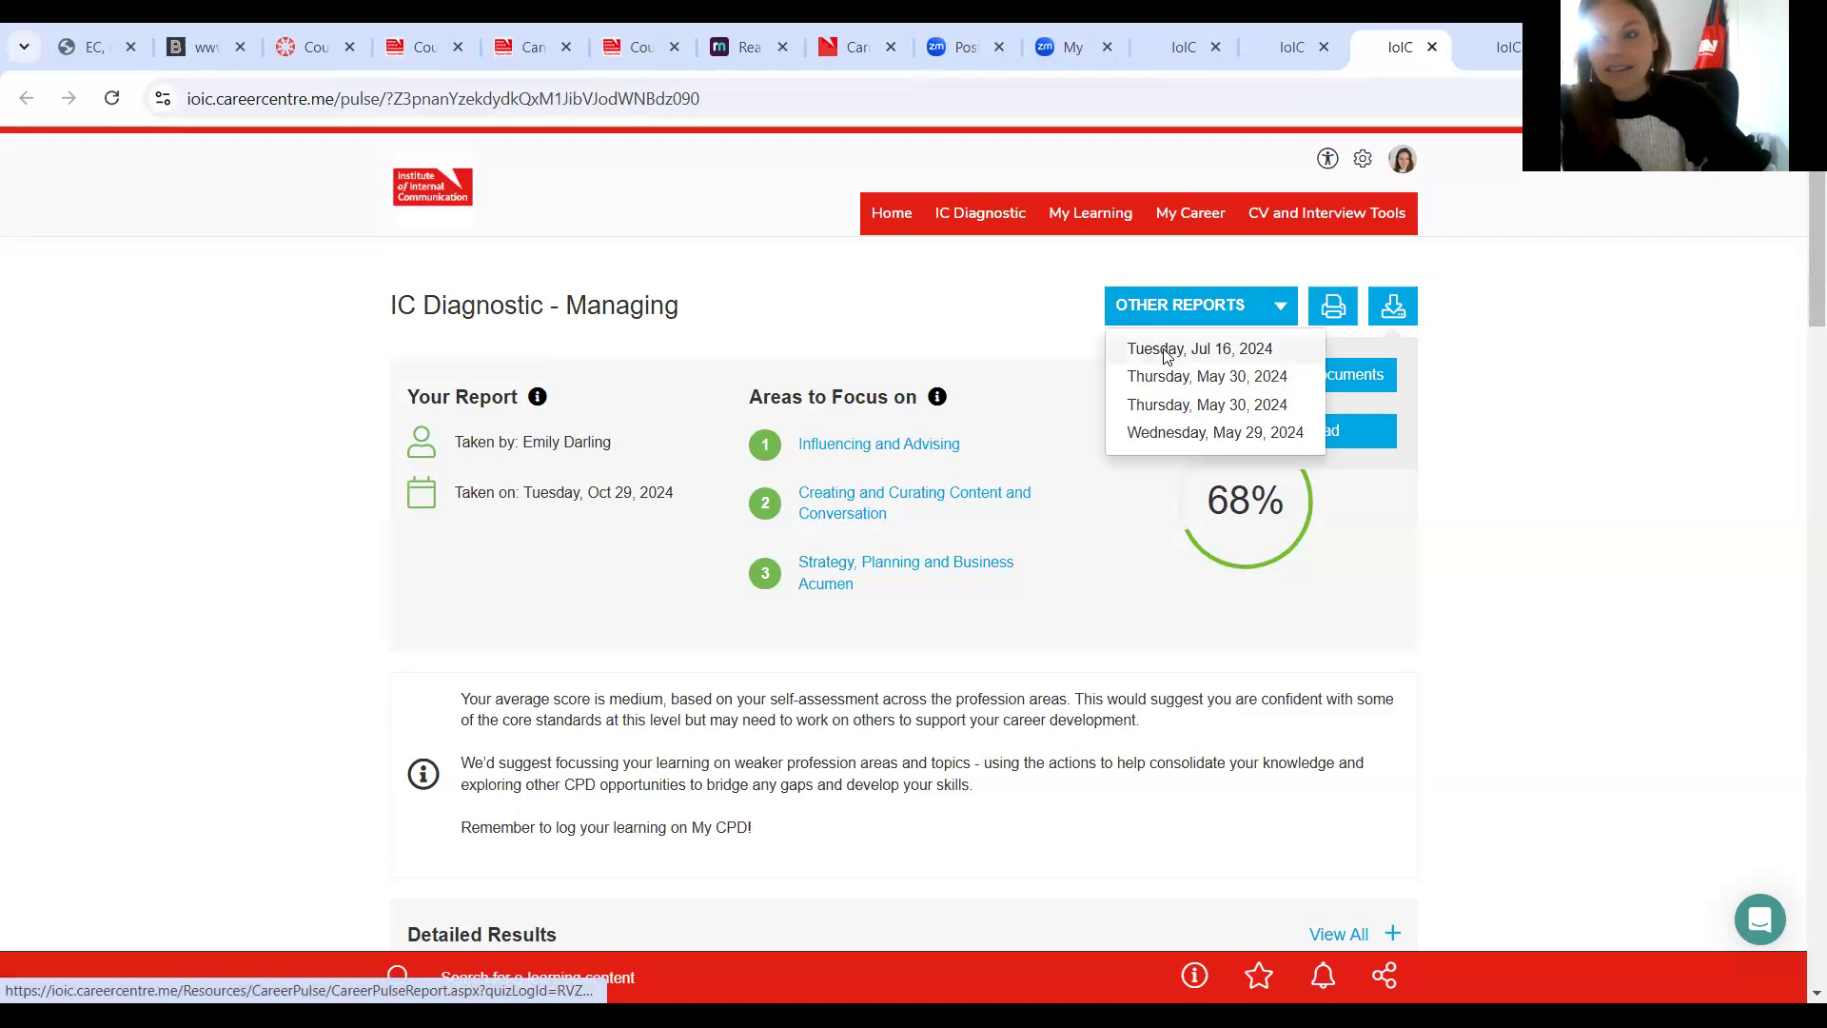
{"action": "scroll", "coordinate": [1180, 380], "scroll_direction": "down", "scroll_amount": 7}
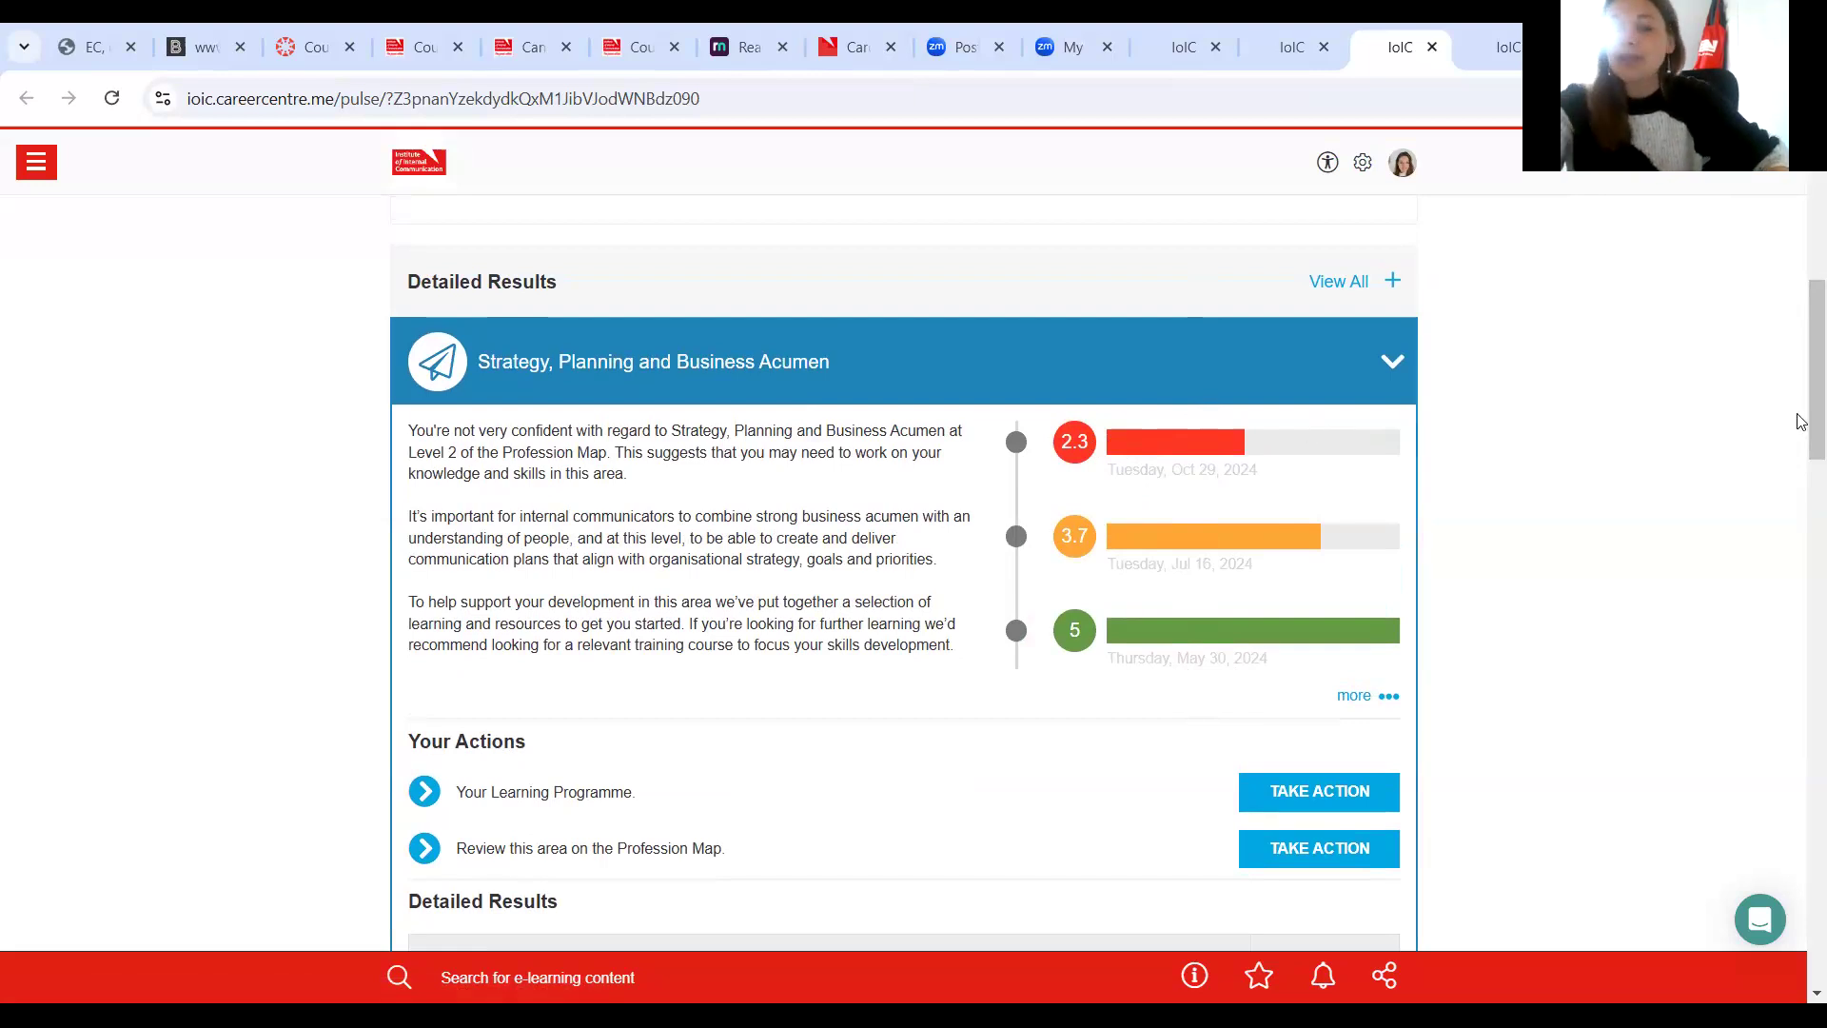
{"action": "scroll", "coordinate": [1801, 422], "scroll_direction": "up", "scroll_amount": 7}
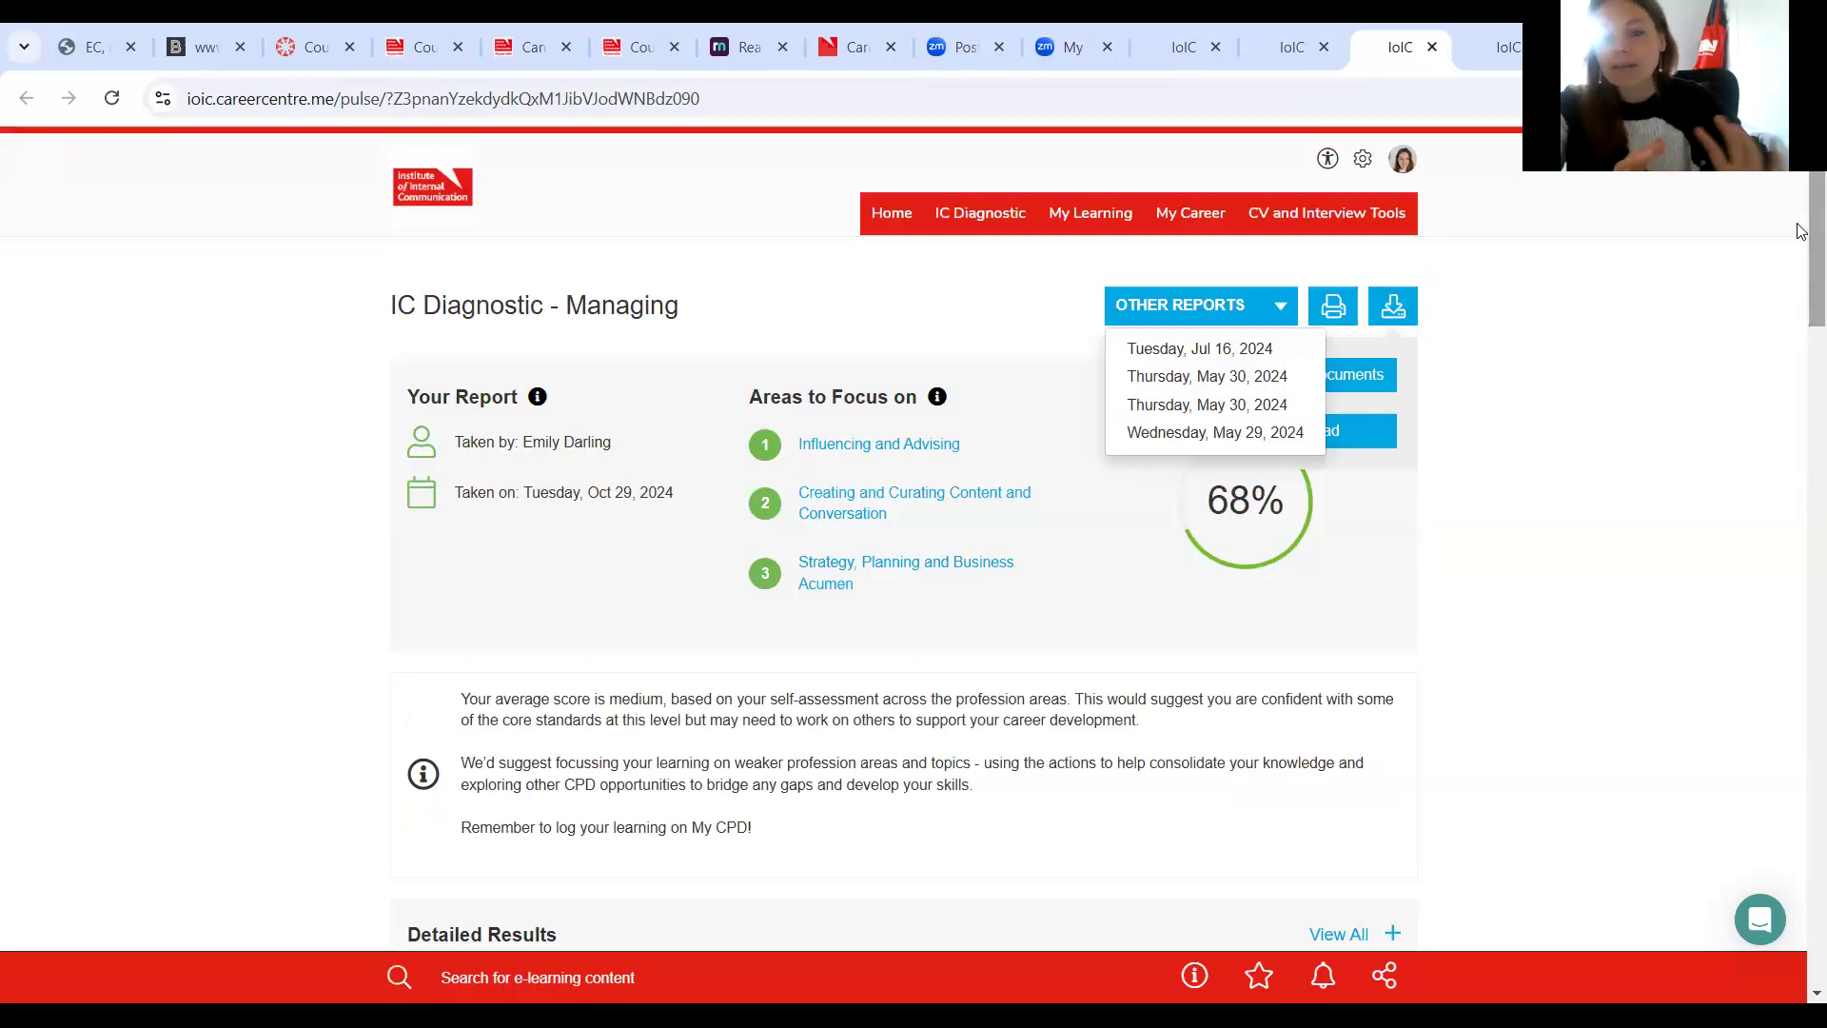
{"action": "left_click", "coordinate": [1208, 739]}
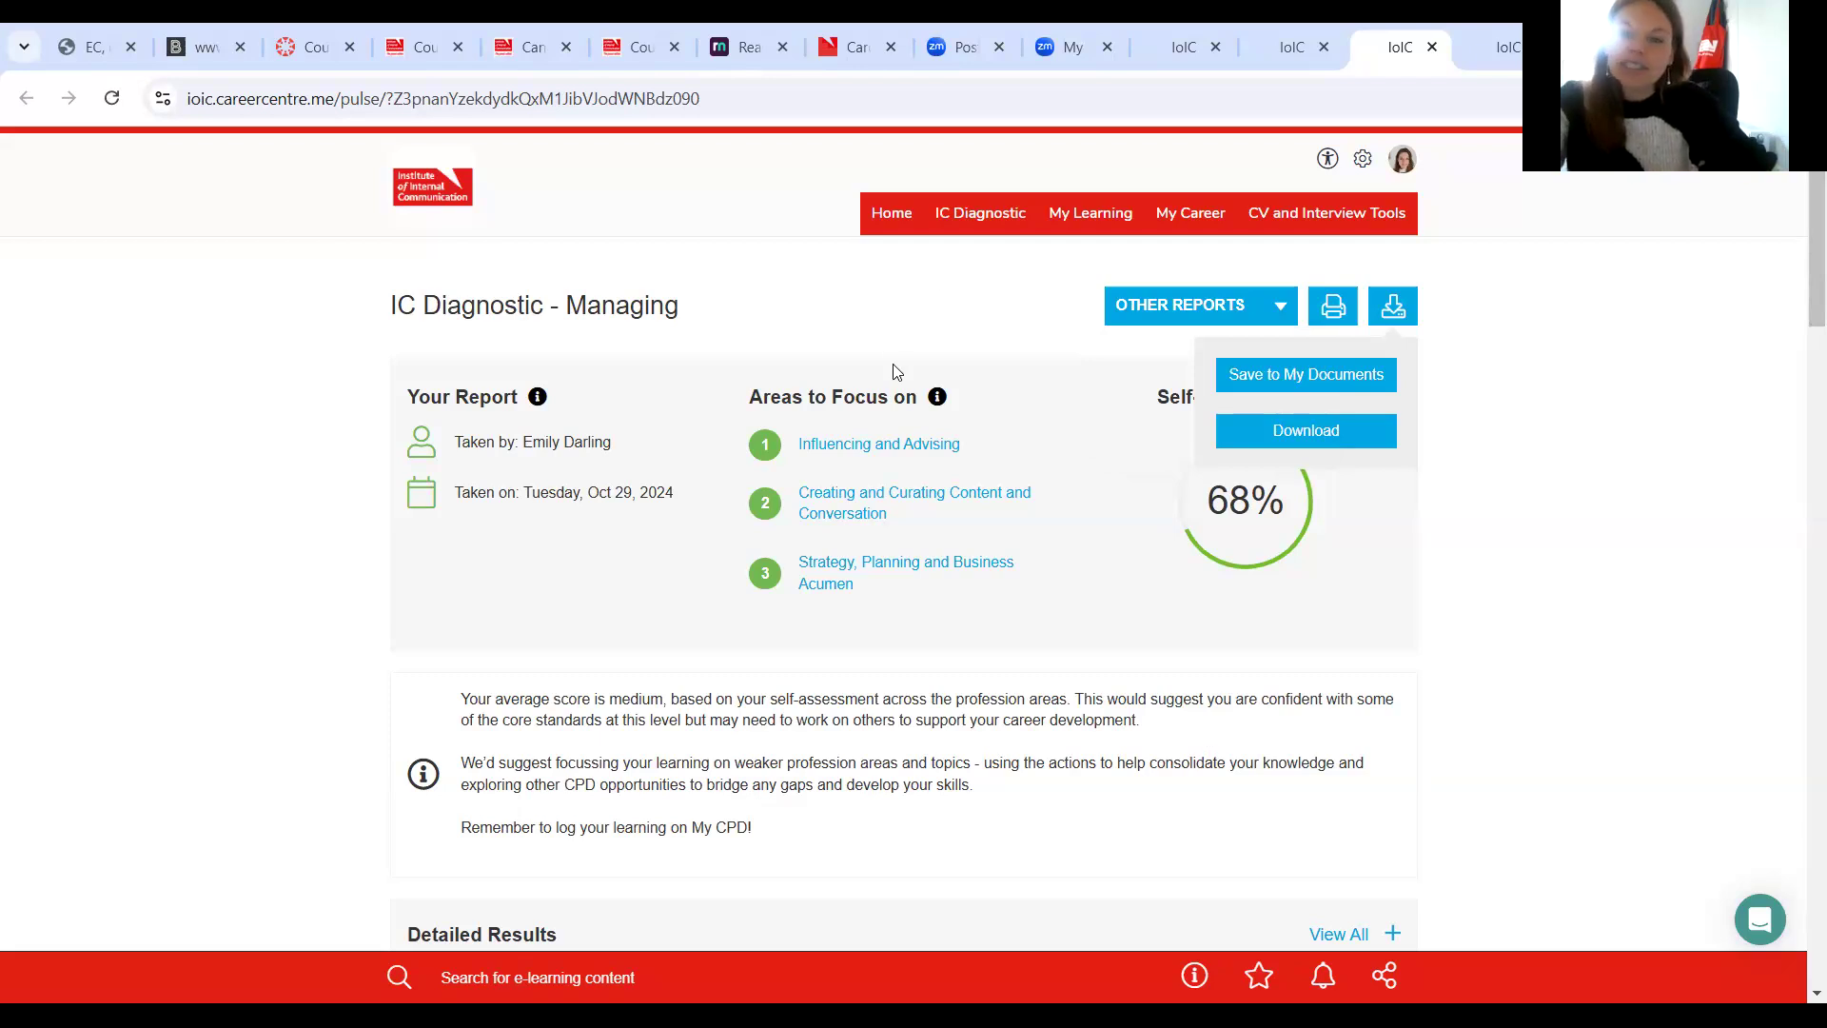
{"action": "left_click", "coordinate": [893, 214]}
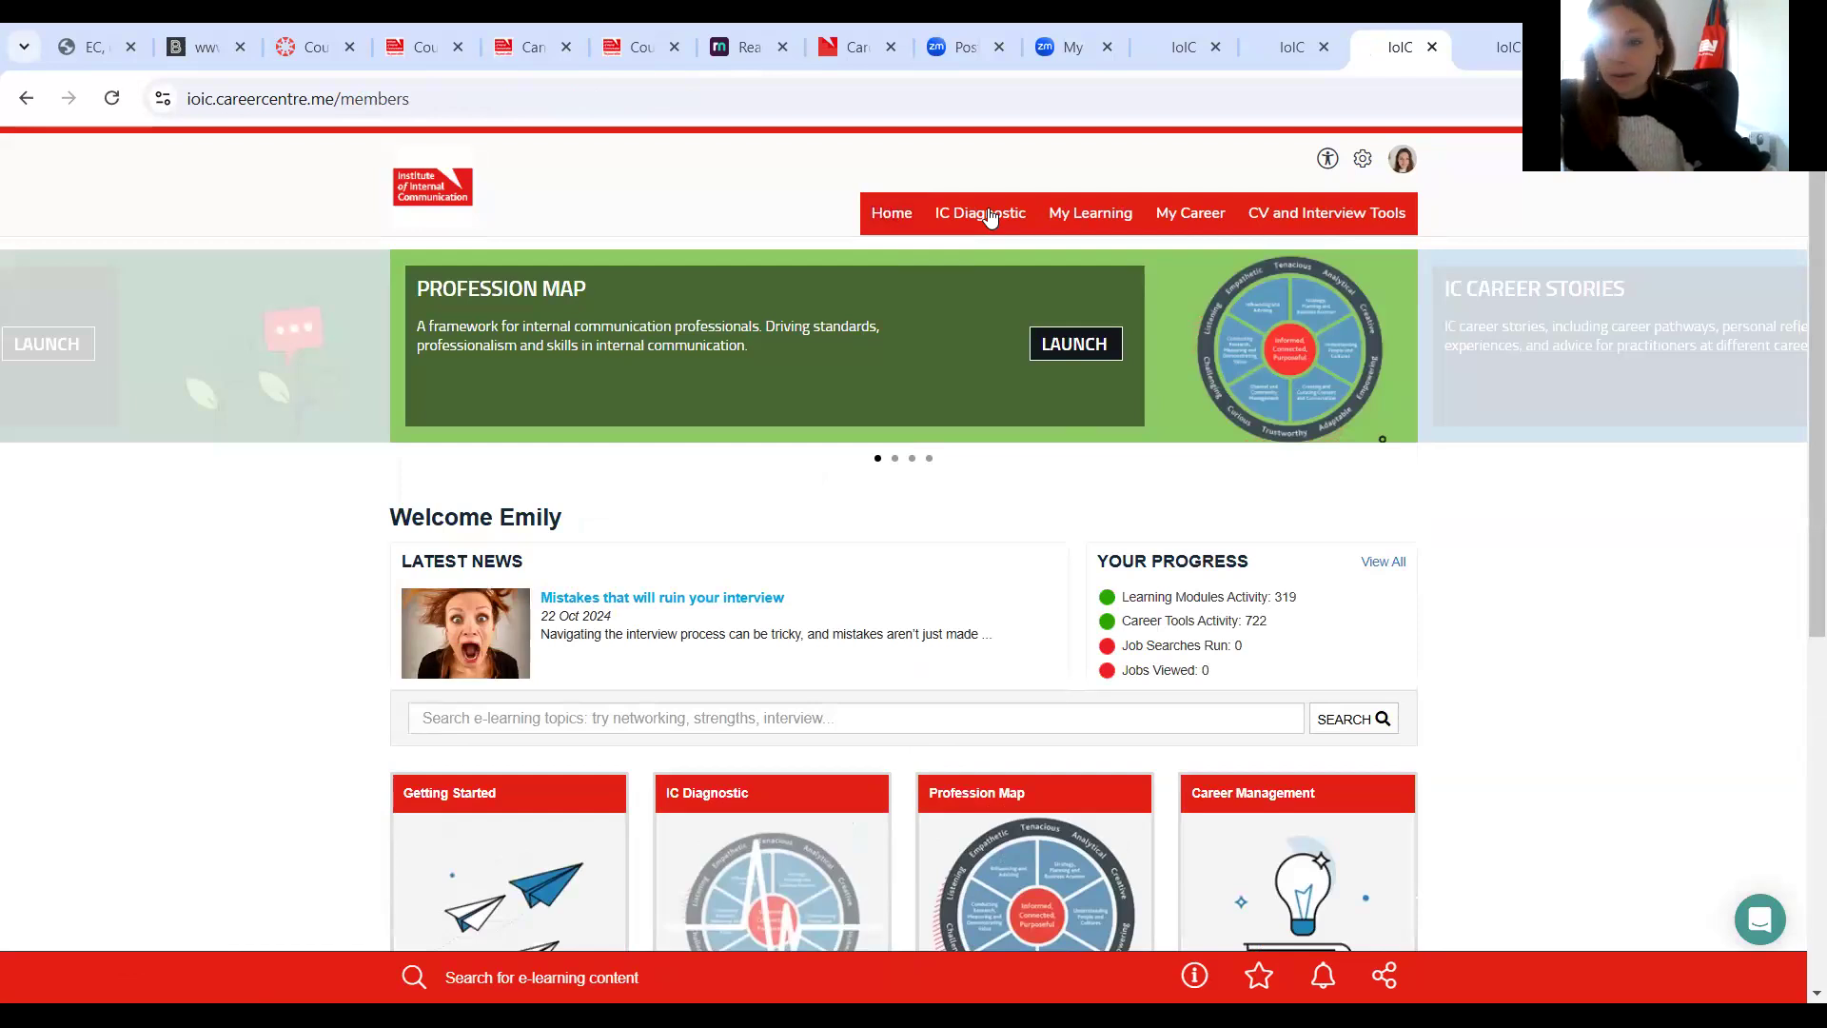
View the Professional Development Planning resources, then return to the Managing learning programme tab.
{"action": "mouse_move", "coordinate": [991, 217]}
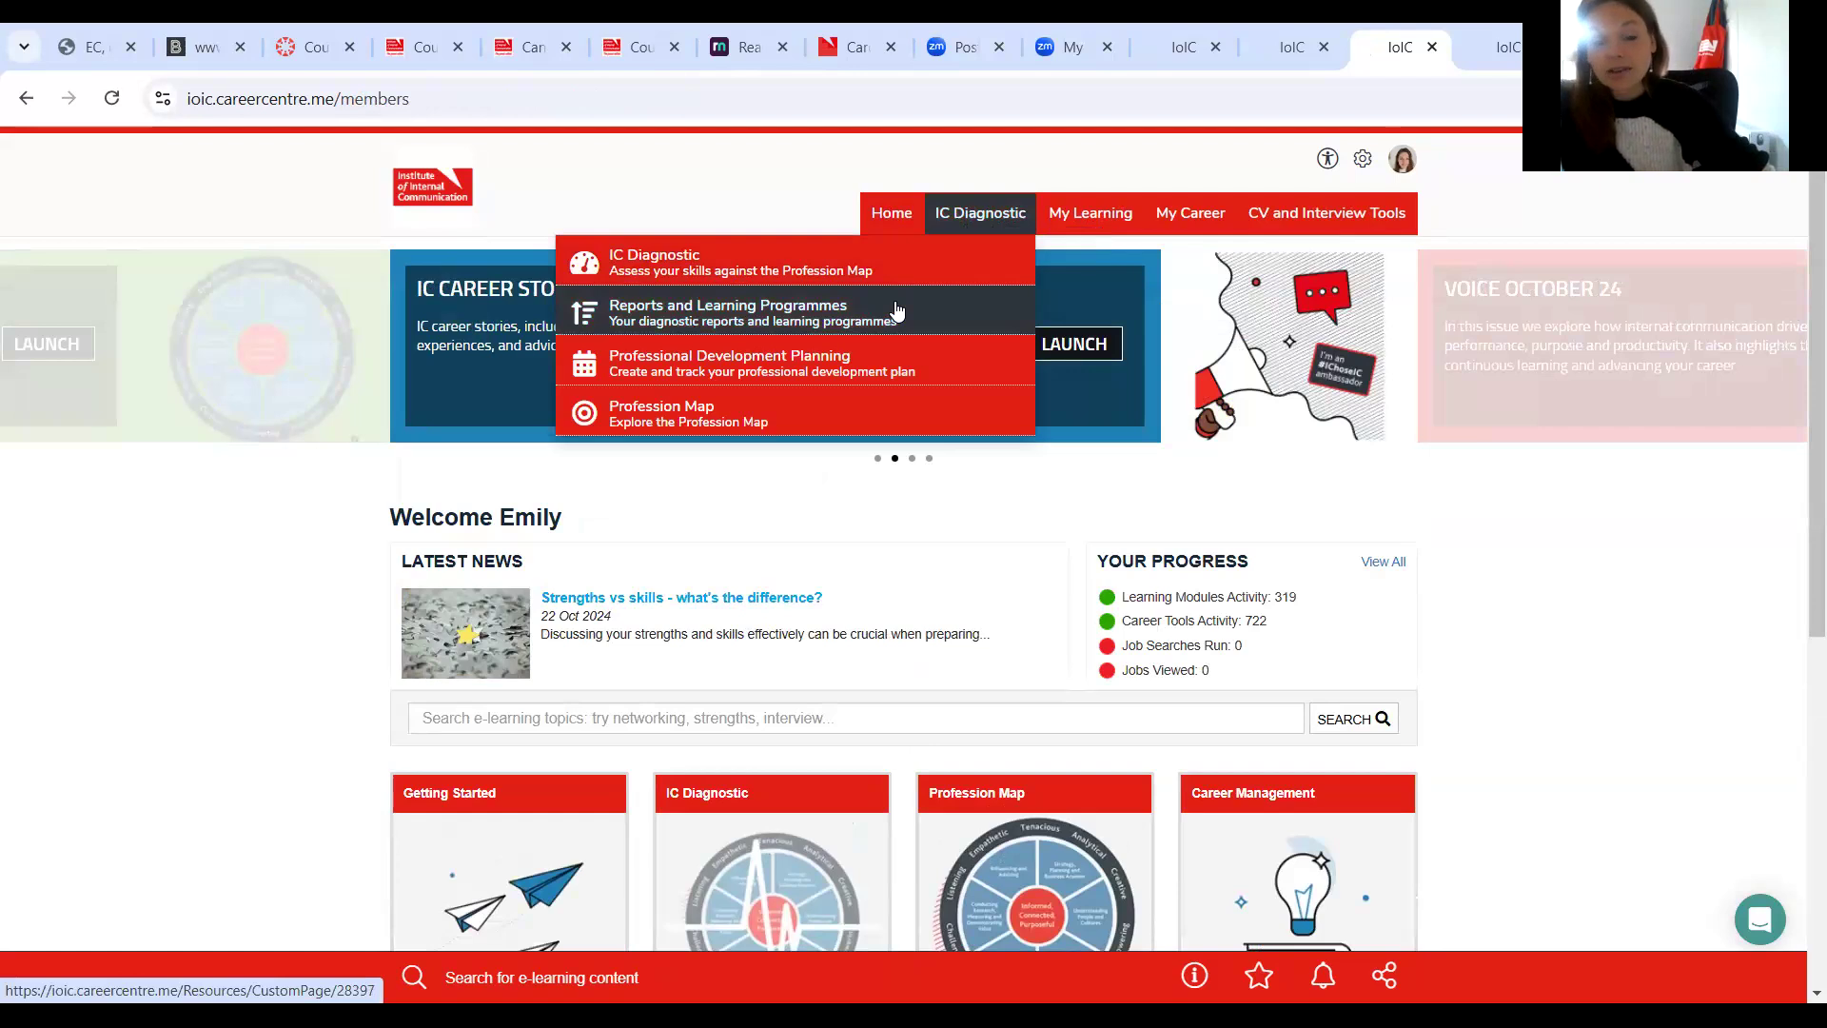
{"action": "left_click", "coordinate": [899, 371]}
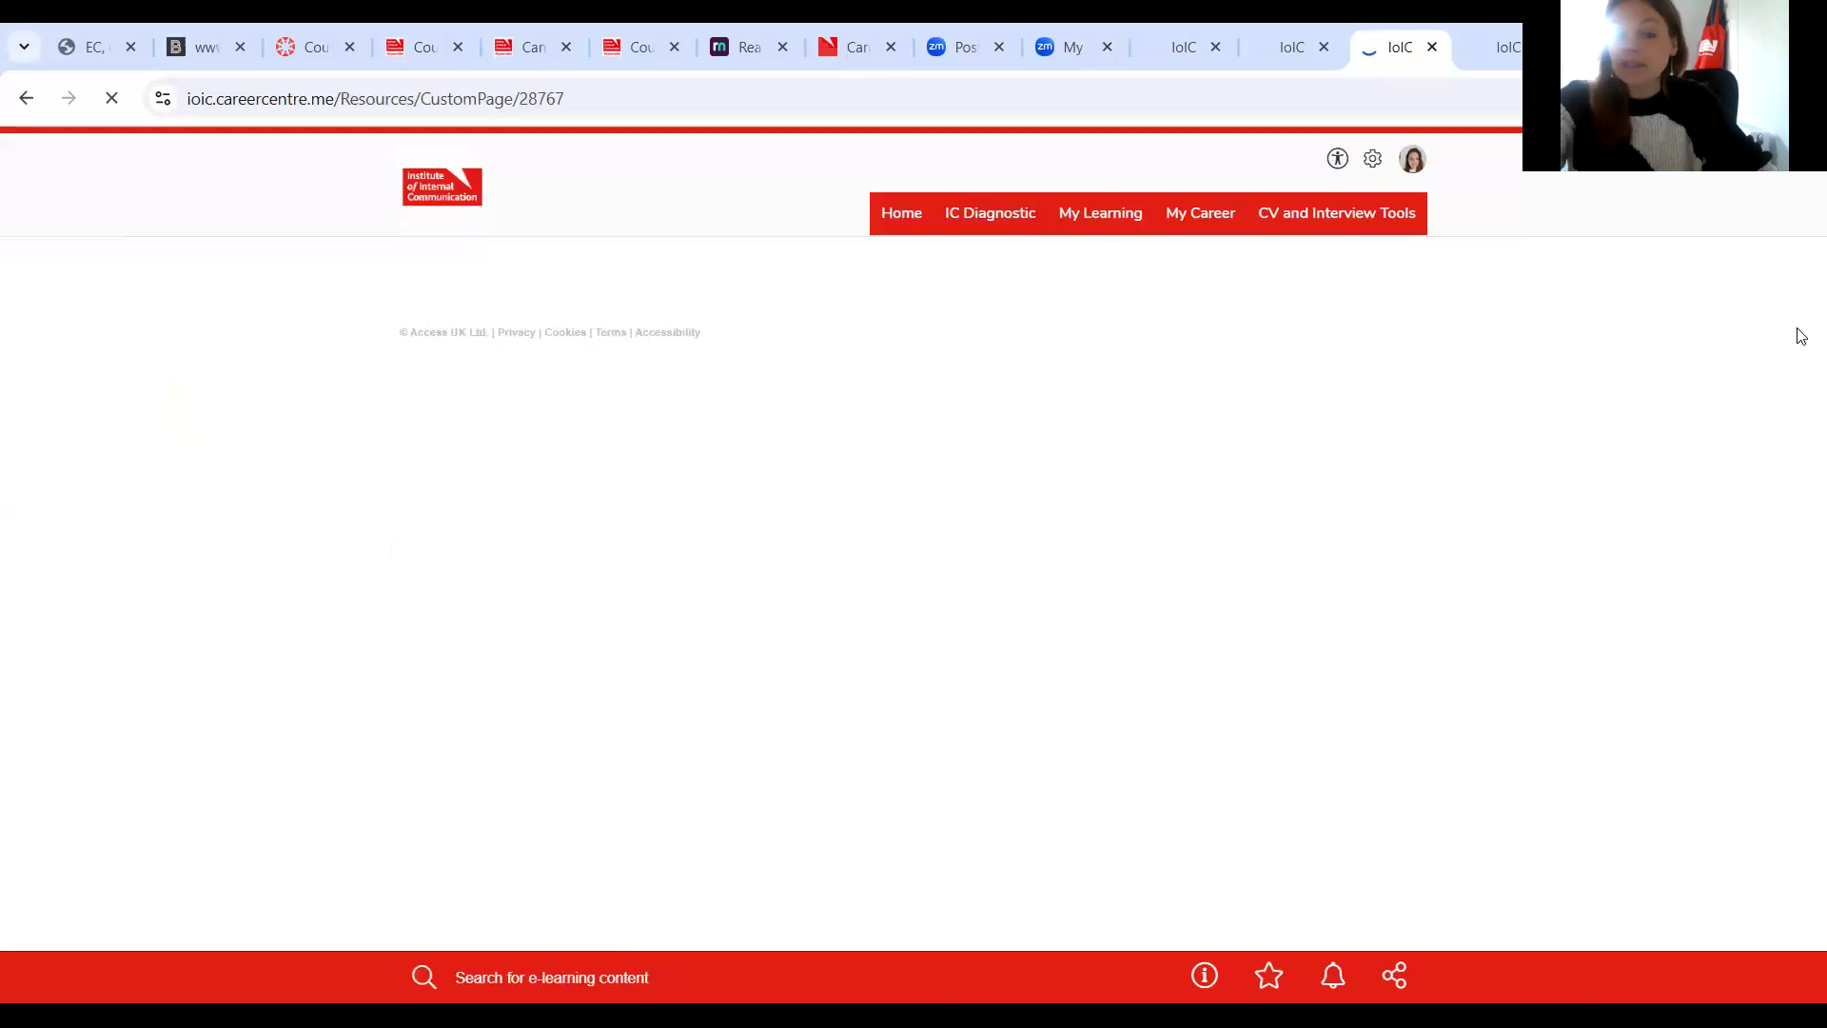
{"action": "scroll", "coordinate": [1801, 609], "scroll_direction": "down", "scroll_amount": 10}
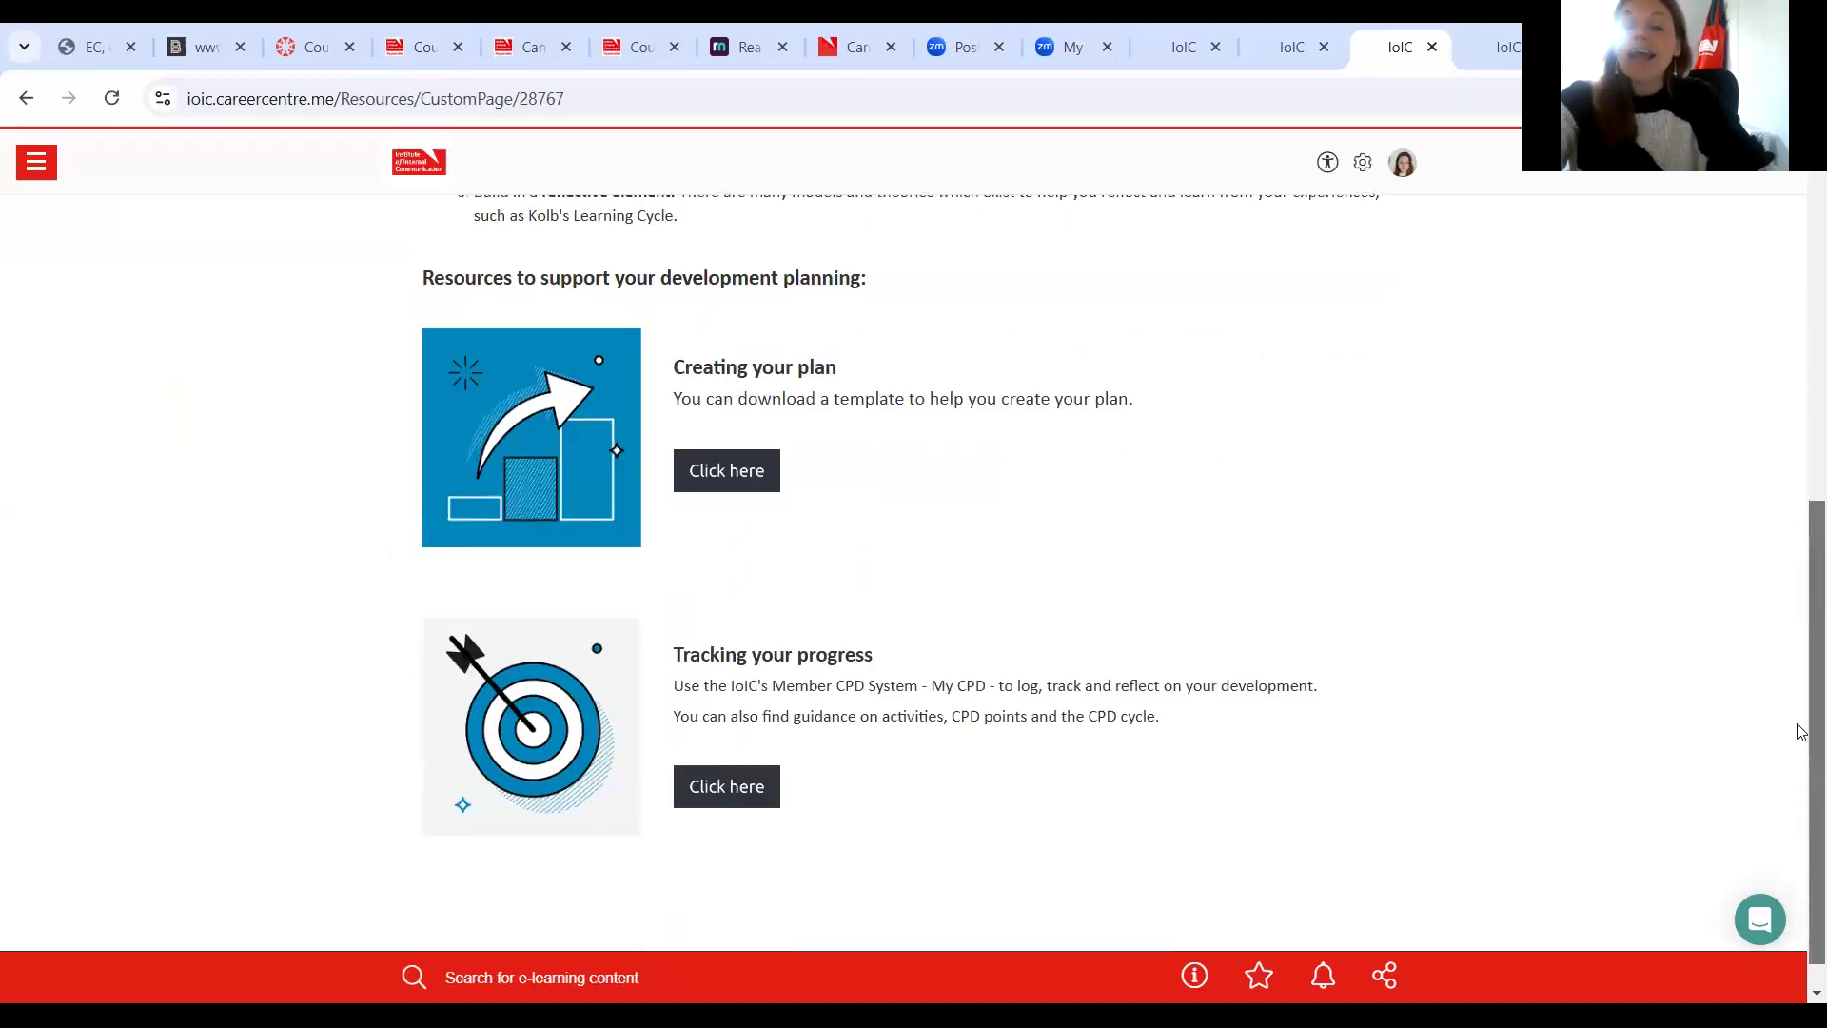
{"action": "scroll", "coordinate": [1801, 731], "scroll_direction": "down", "scroll_amount": 1}
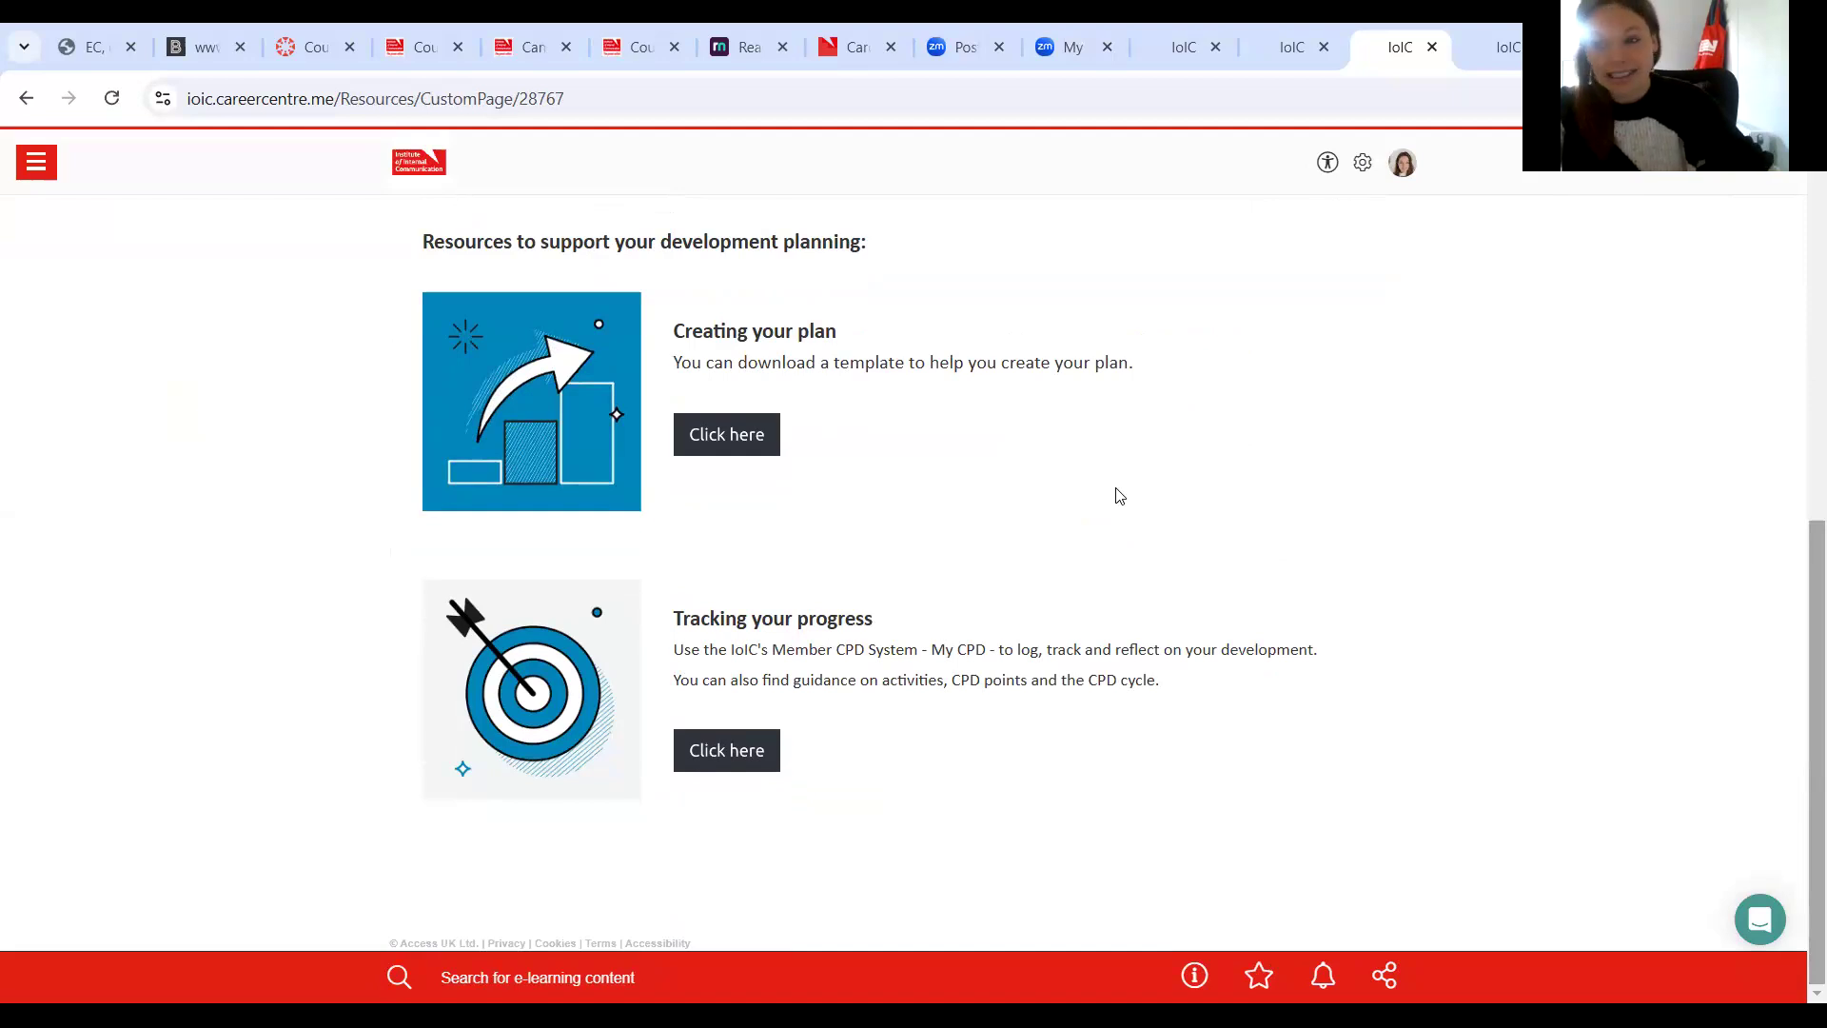
{"action": "left_click", "coordinate": [1480, 48]}
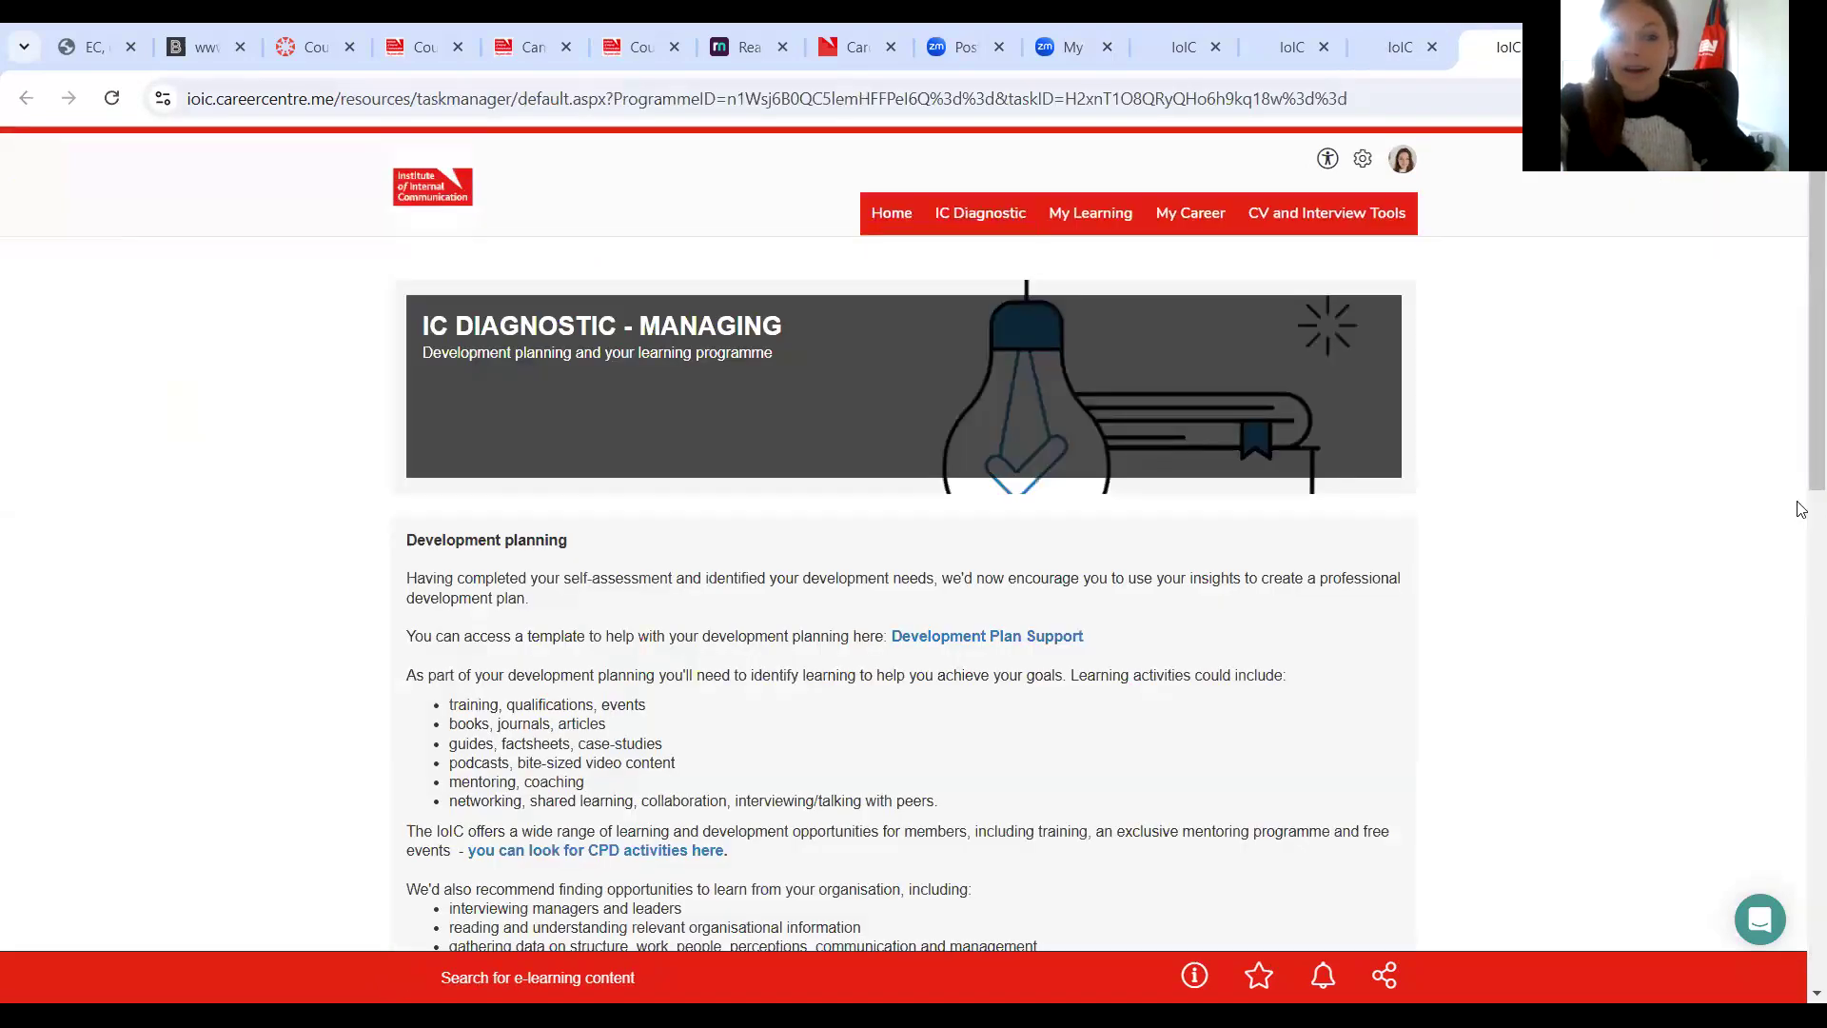
Return to the Professional Development Planning page with the plan template and My CPD tracker.
{"action": "scroll", "coordinate": [1801, 514], "scroll_direction": "down", "scroll_amount": 15}
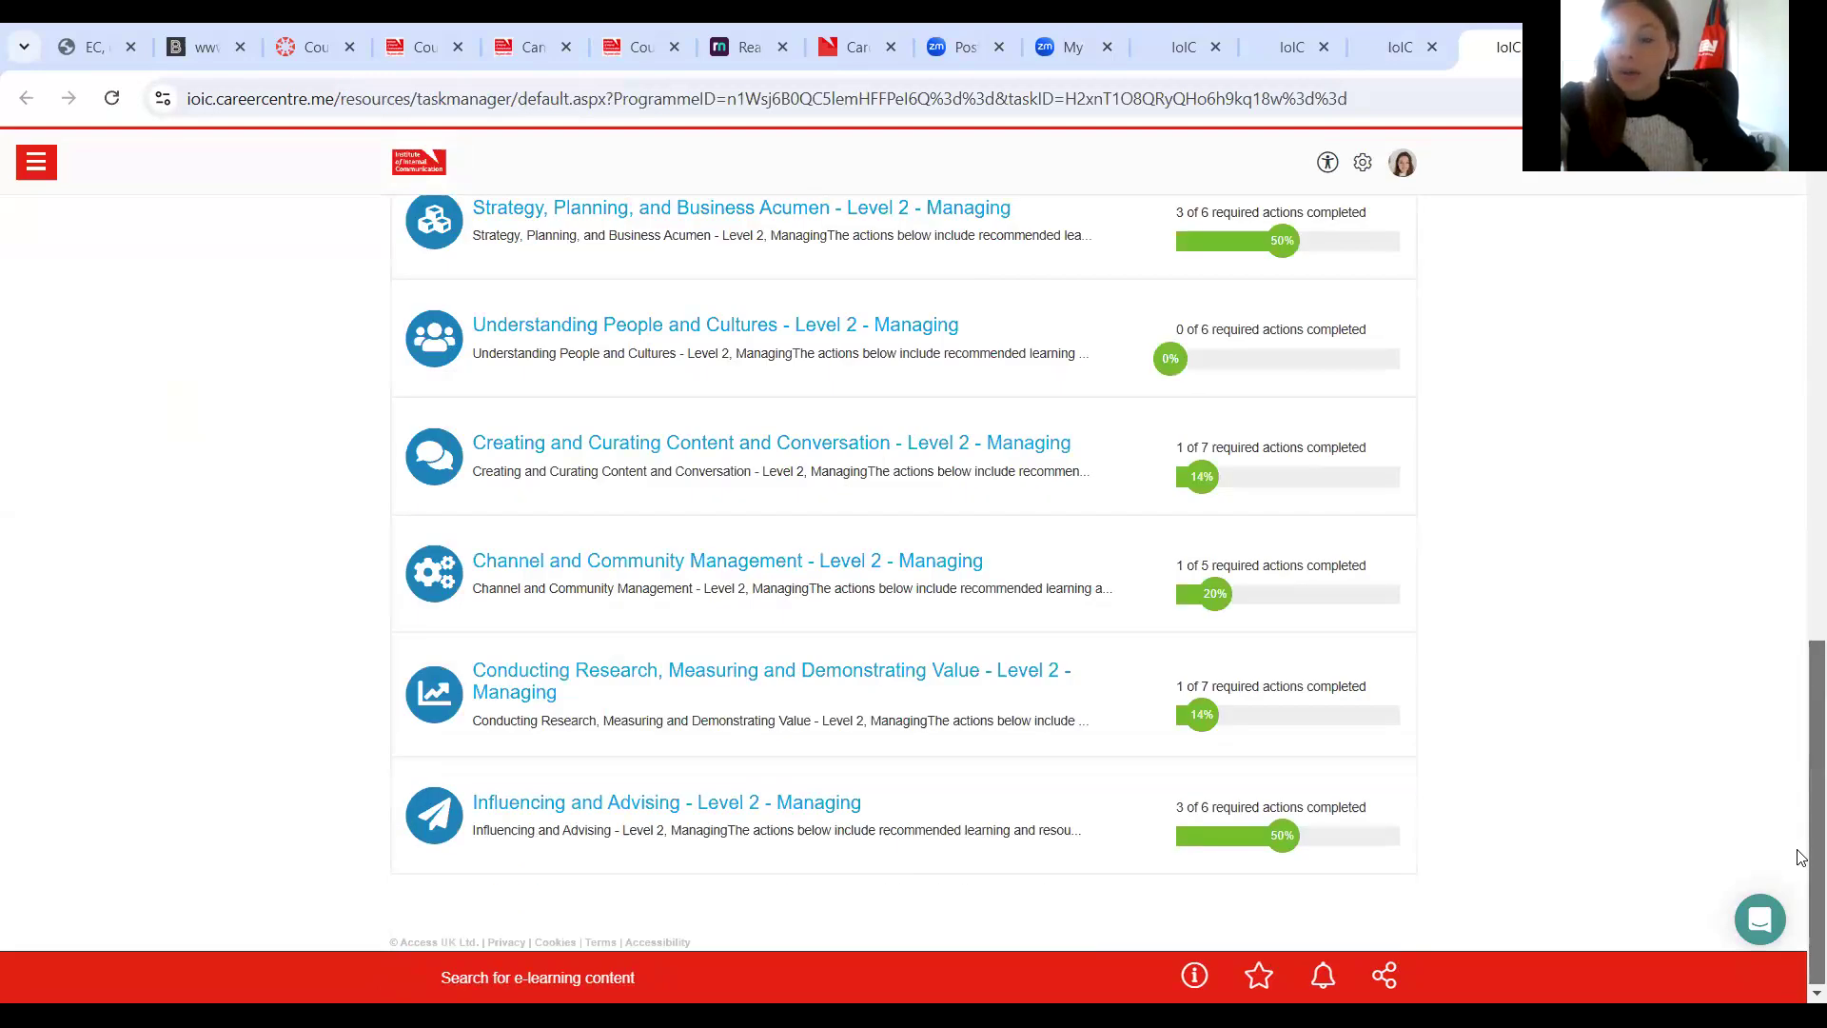
{"action": "scroll", "coordinate": [1801, 623], "scroll_direction": "up", "scroll_amount": 15}
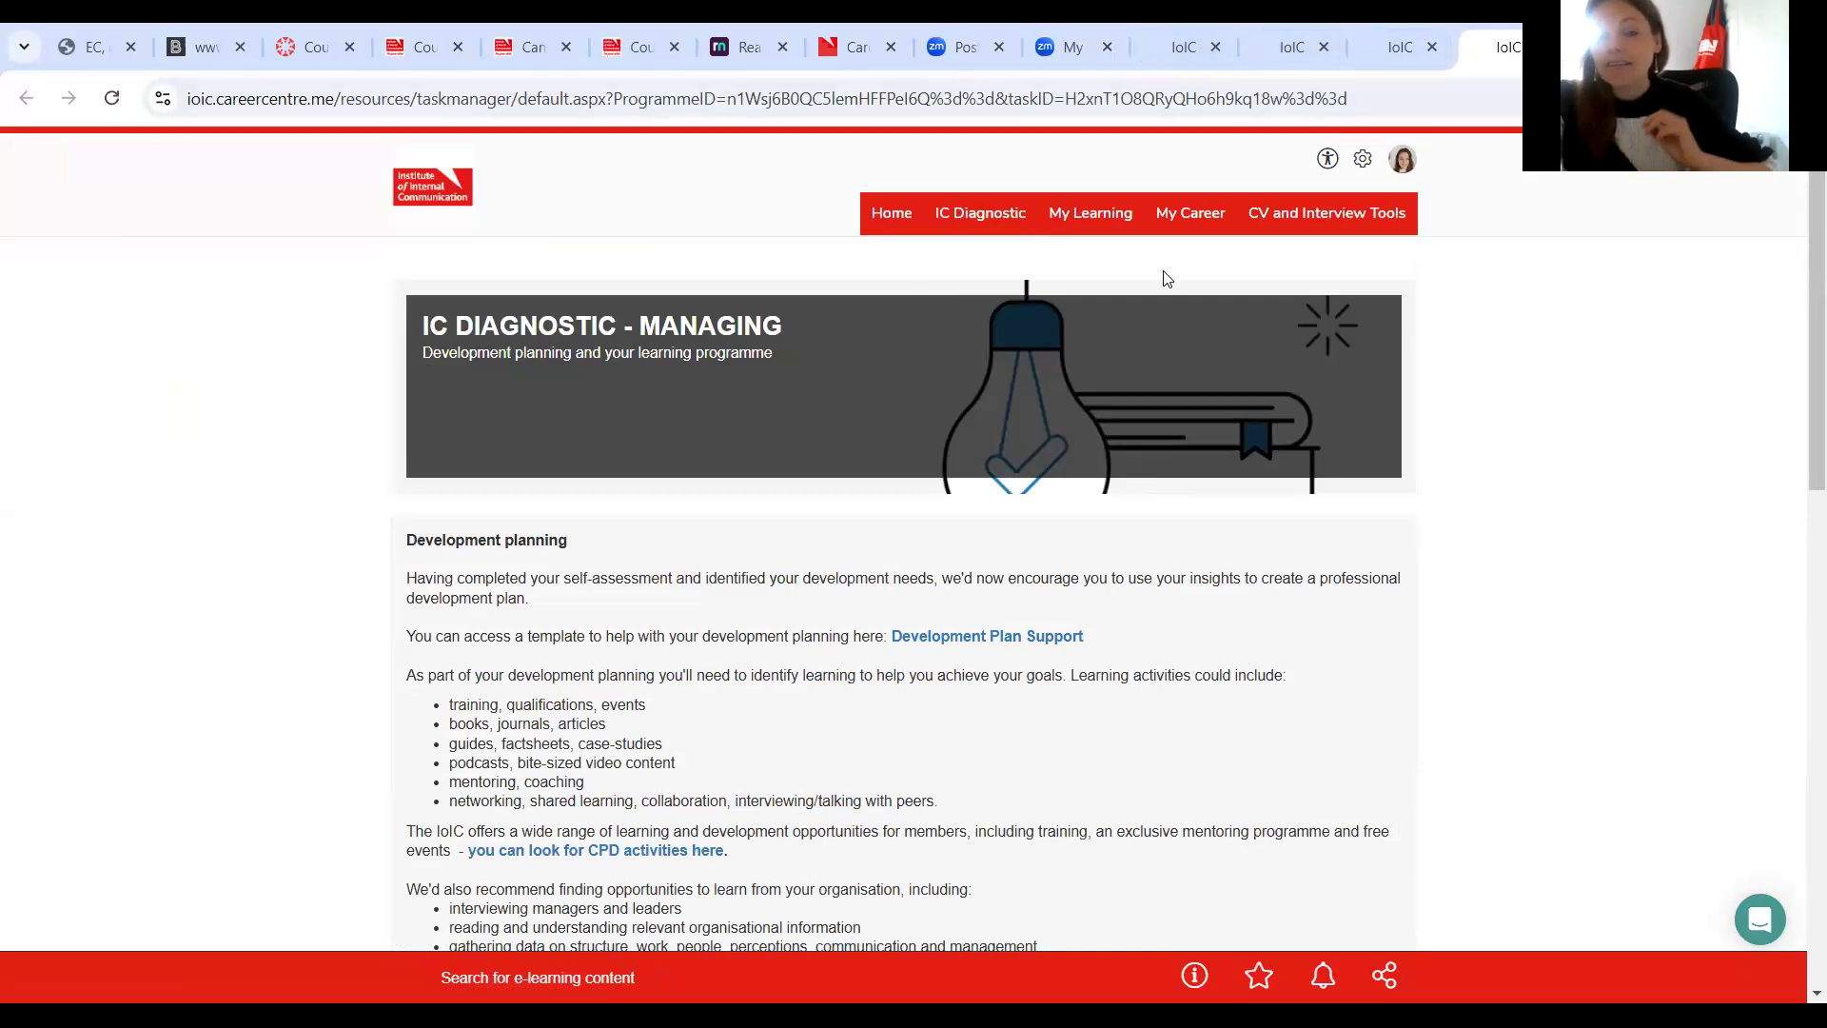
{"action": "left_click", "coordinate": [1397, 34]}
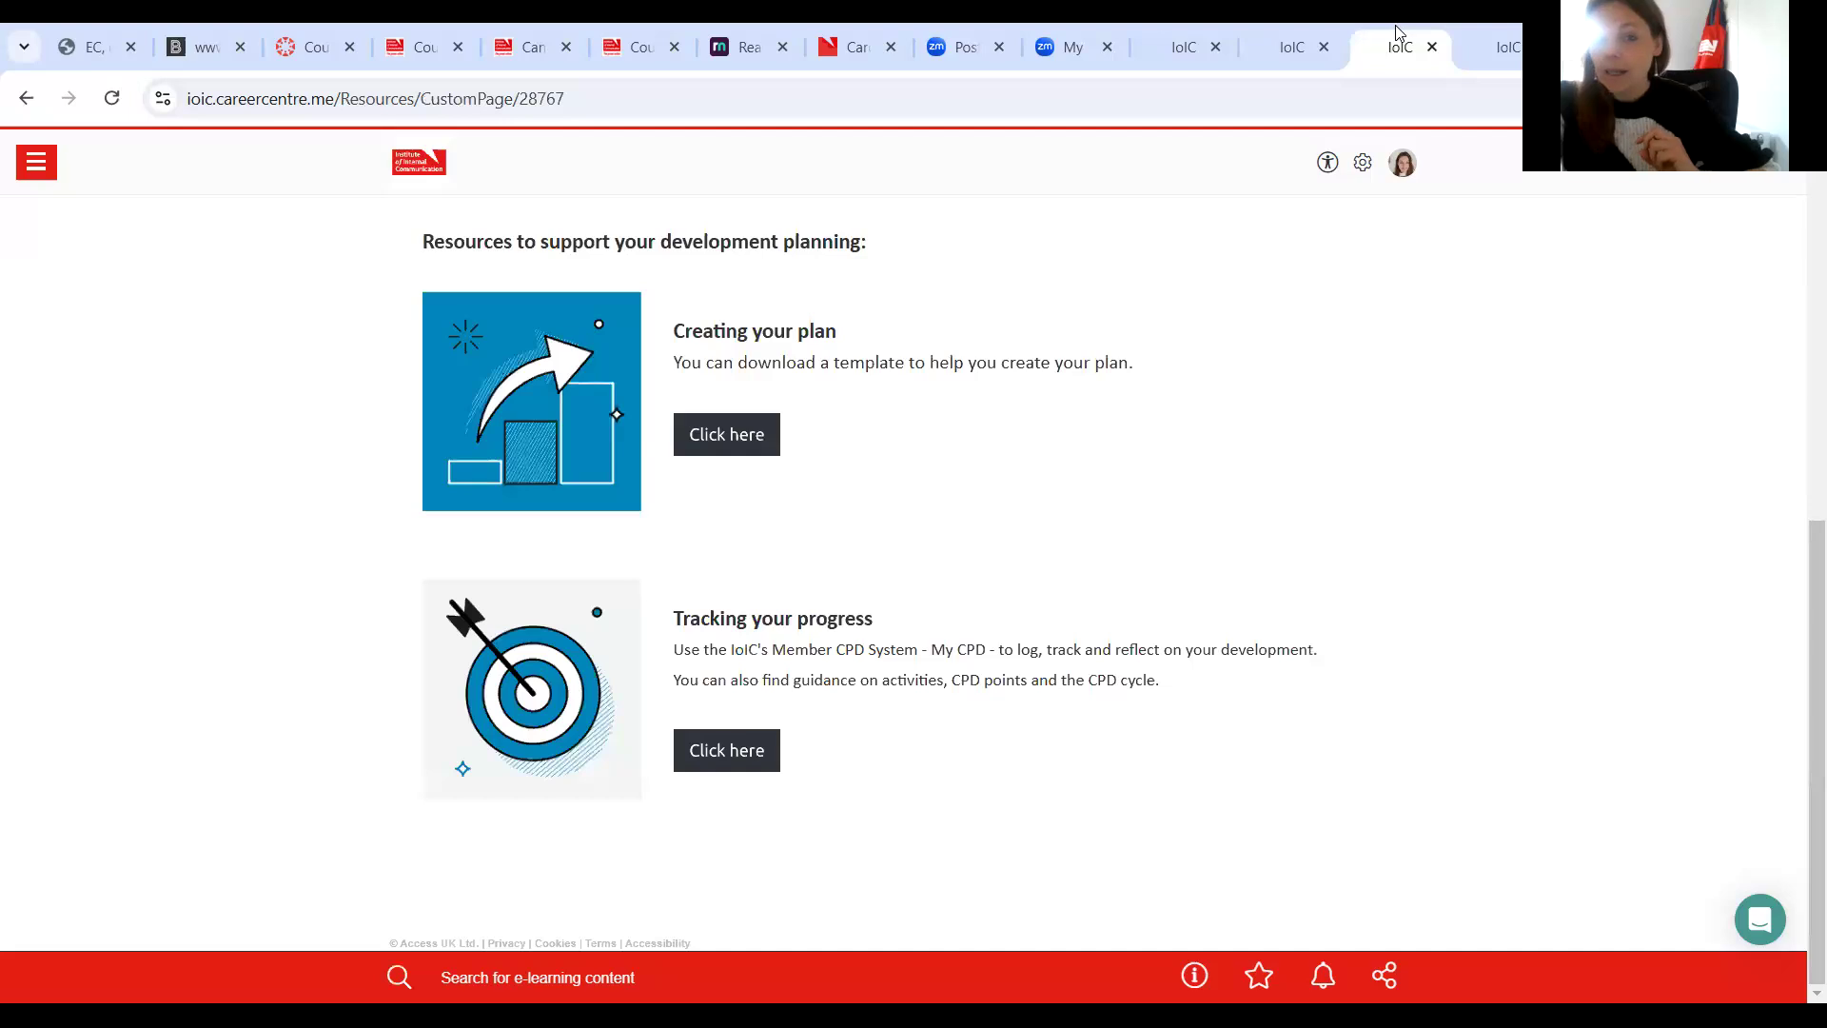